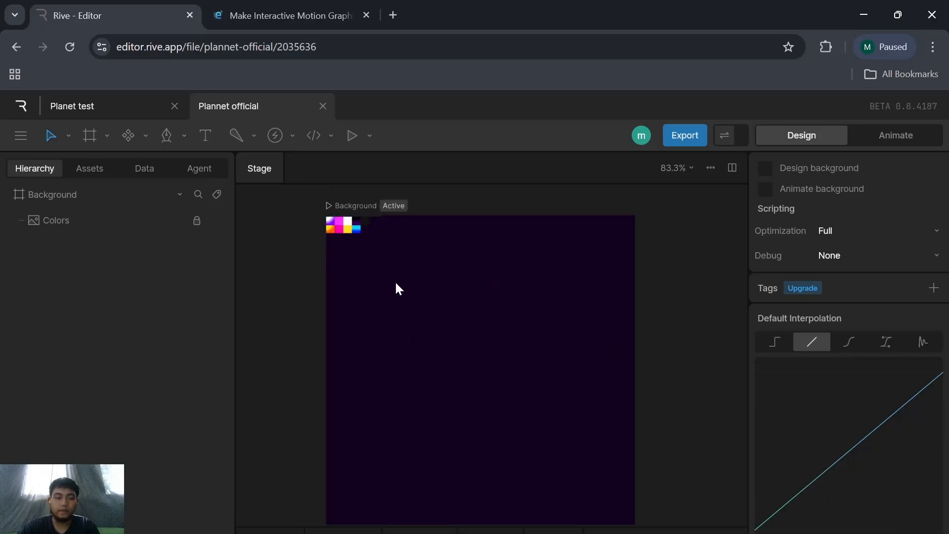
scroll(390, 277, "up", 6)
left_click_drag(390, 278, 396, 317)
scroll(381, 299, "down", 6)
scroll(473, 388, "down", 4)
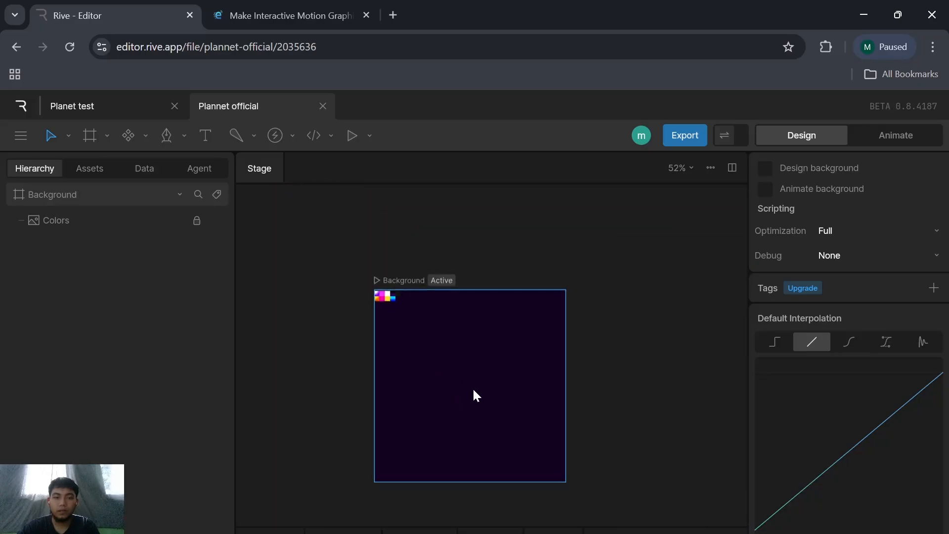
left_click_drag(473, 387, 497, 361)
scroll(443, 329, "up", 4)
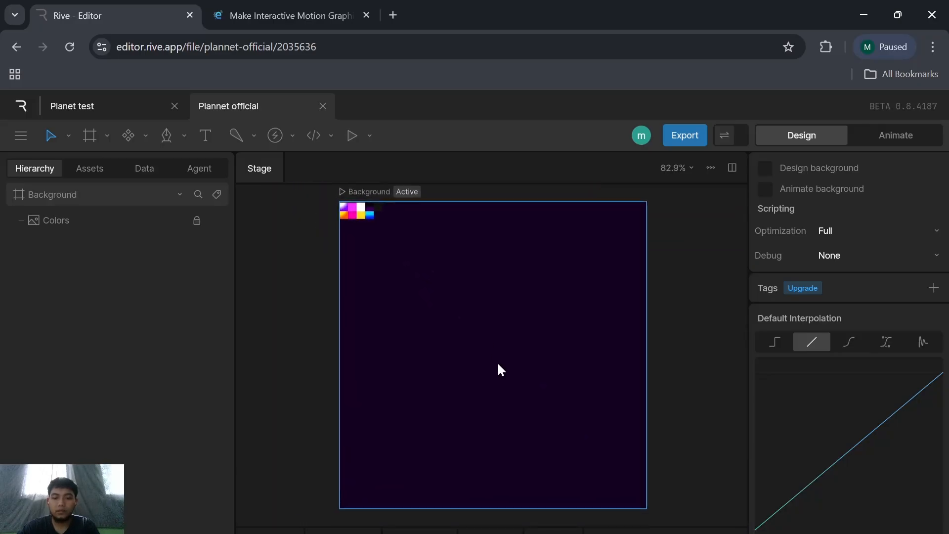
Step: Draw a circle about 185 by 185 near the centre of the Background artboard
key("o")
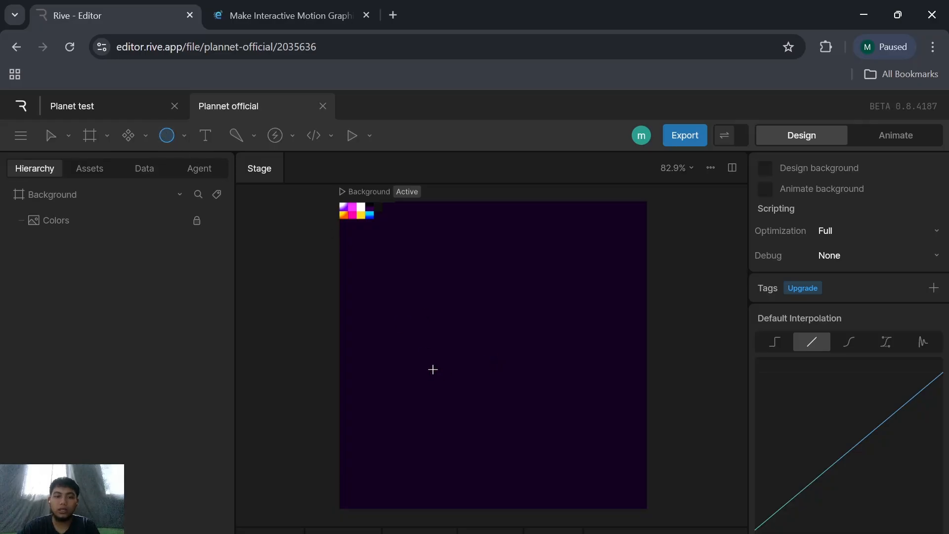
left_click_drag(431, 300, 529, 426)
key("shift")
key("shift")
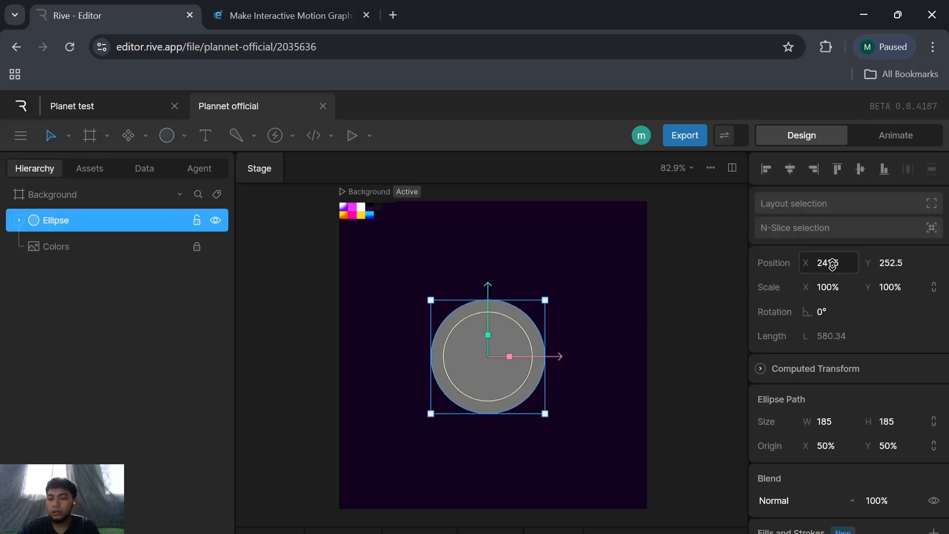
Step: Set the ellipse's width and height both to 160
left_click(815, 422)
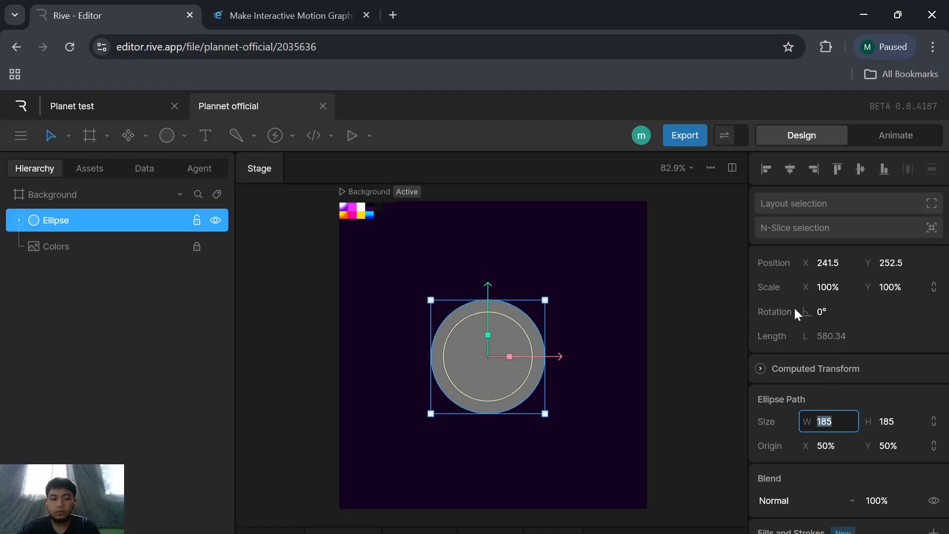
type("1")
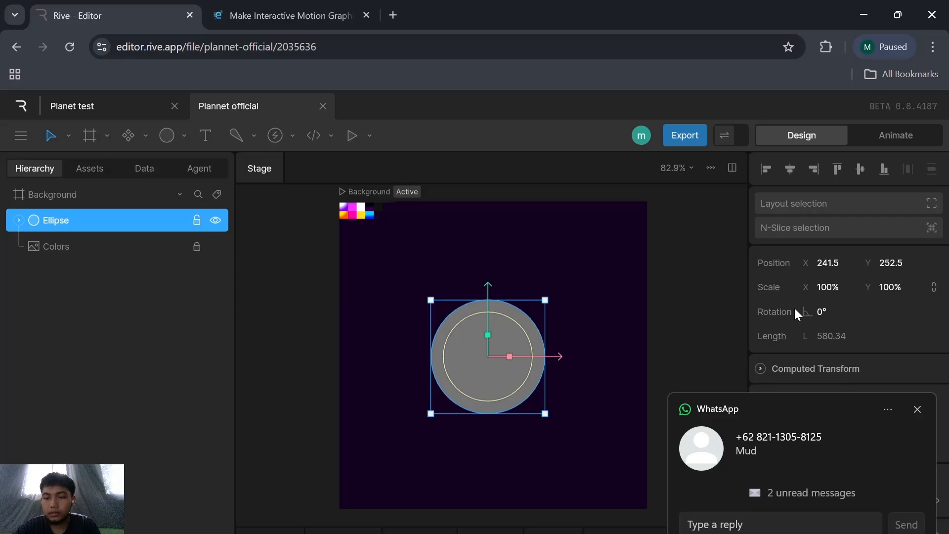
left_click(917, 409)
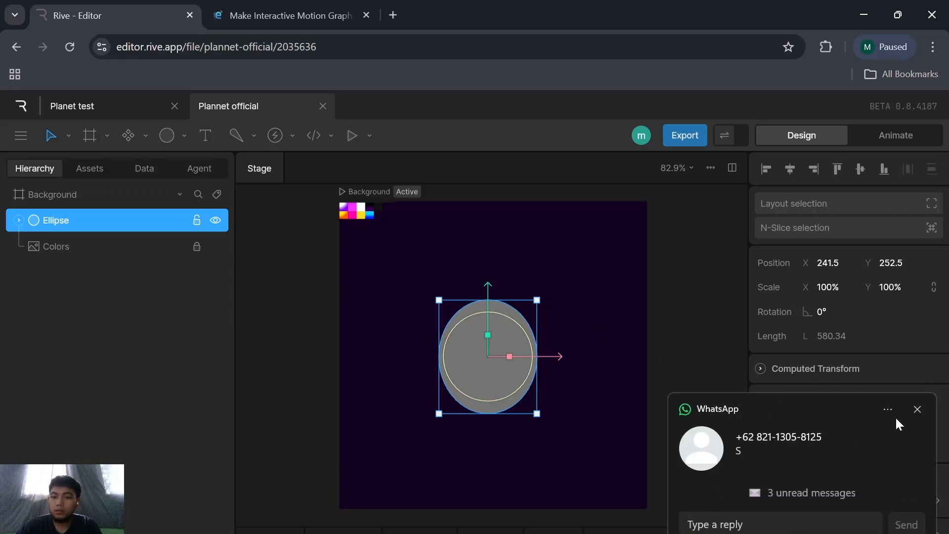
left_click(918, 409)
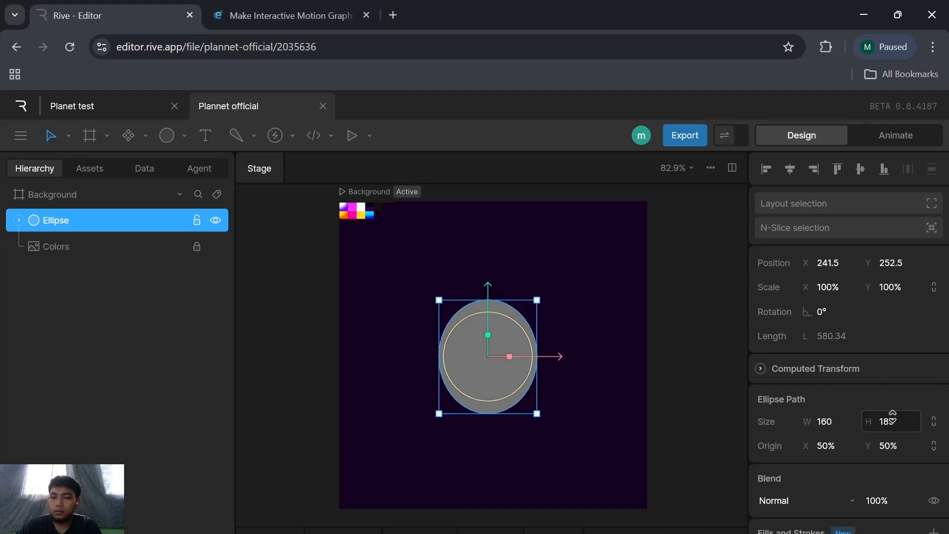
left_click(912, 422)
type("160")
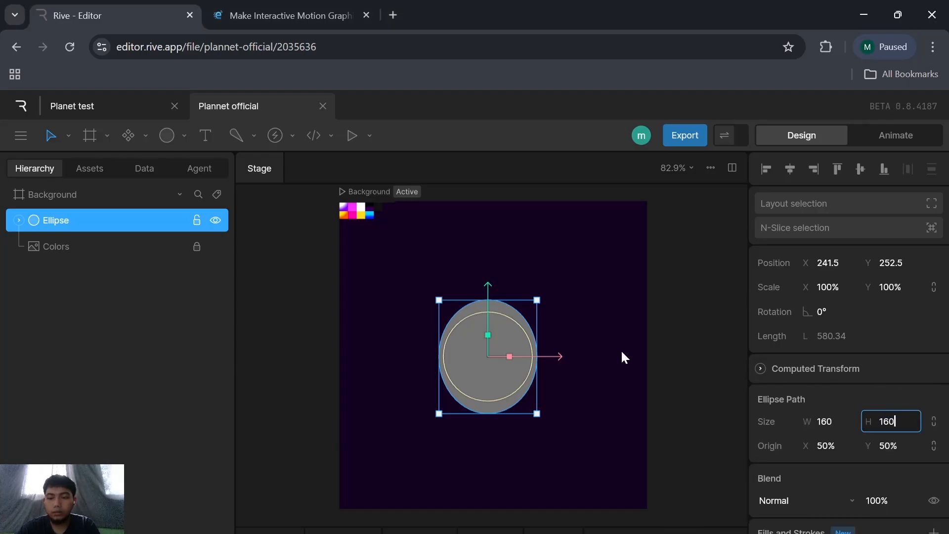
key("Return")
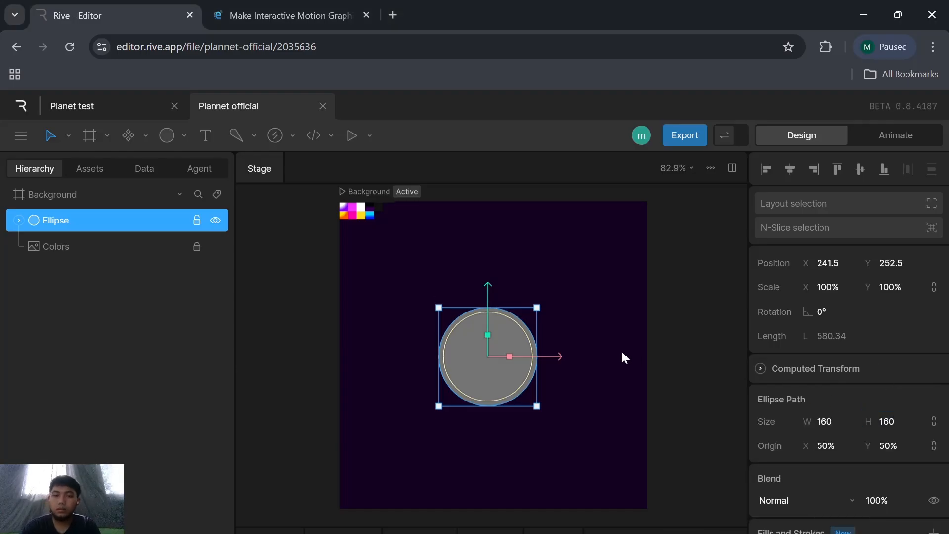
left_click(709, 353)
Step: Centre the ellipse horizontally and vertically on the artboard
left_click(516, 363)
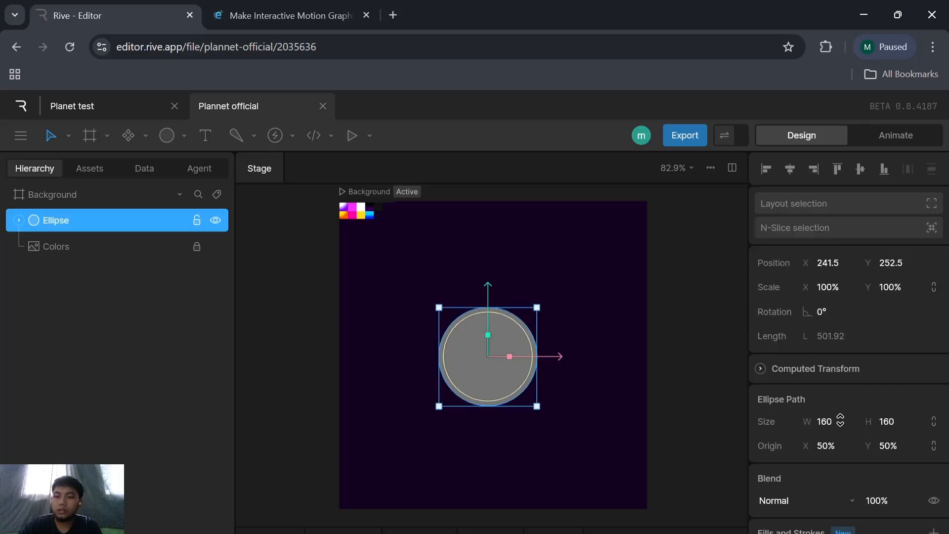
left_click(790, 170)
left_click(860, 171)
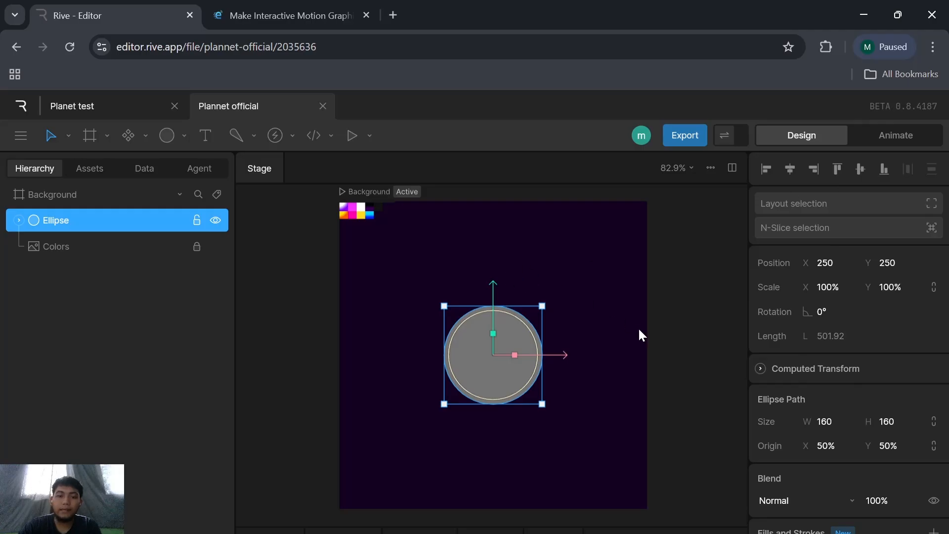
Step: Change the ellipse's fill from solid to a radial gradient
scroll(799, 331, "down", 3)
left_click(783, 395)
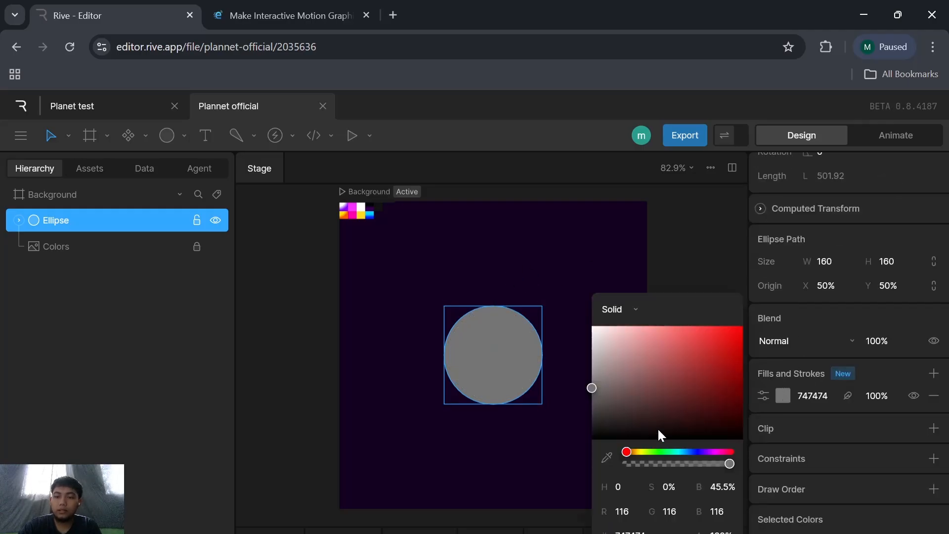
left_click(633, 302)
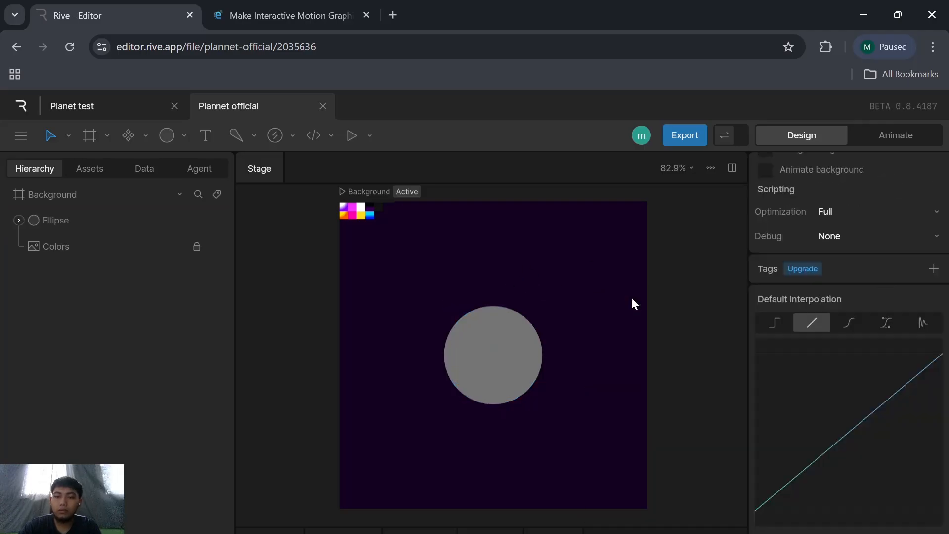
left_click(503, 346)
scroll(815, 390, "down", 1)
left_click(781, 395)
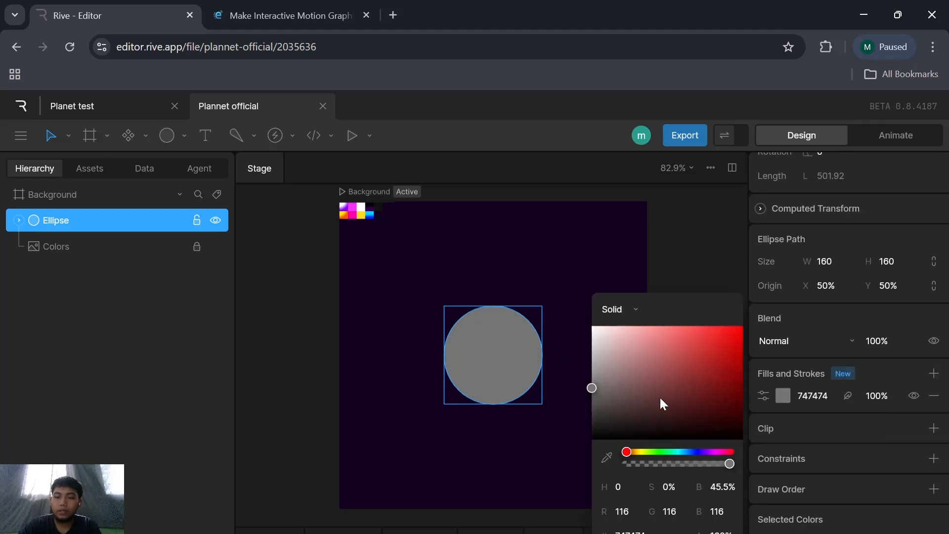
left_click(635, 308)
left_click(613, 350)
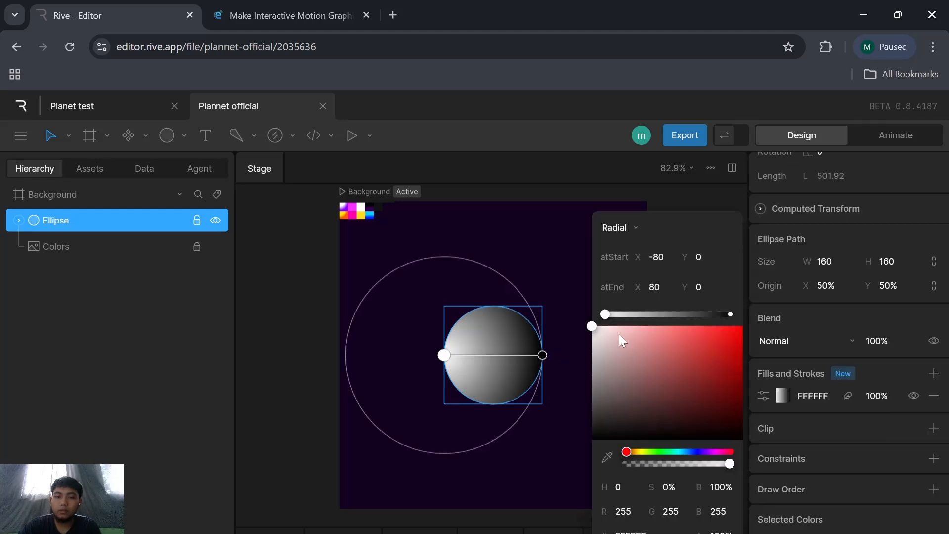
left_click(606, 457)
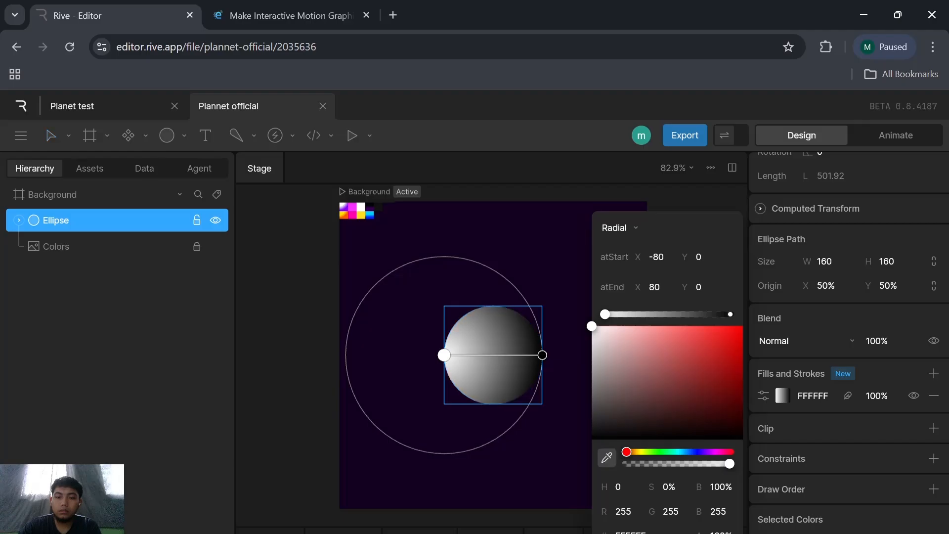
left_click(342, 207)
left_click(593, 327)
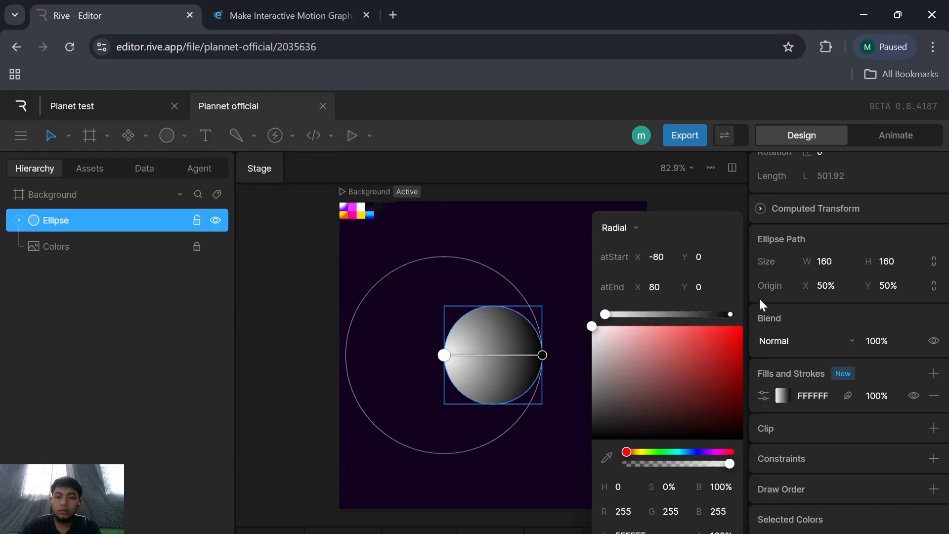
Step: Set the gradient's end stop to purple 8600FE, sampled from the first swatch of the Colors palette image
left_click(730, 315)
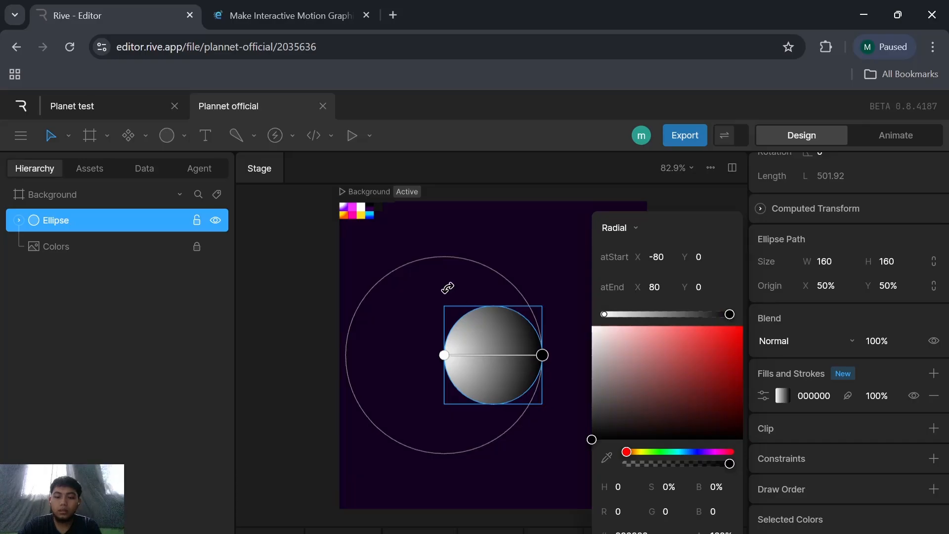
key("i")
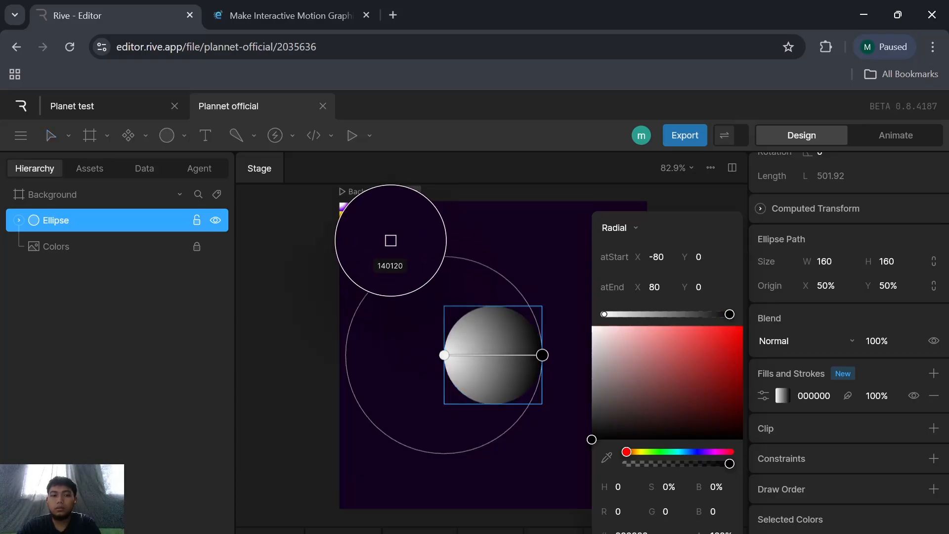
left_click(341, 204)
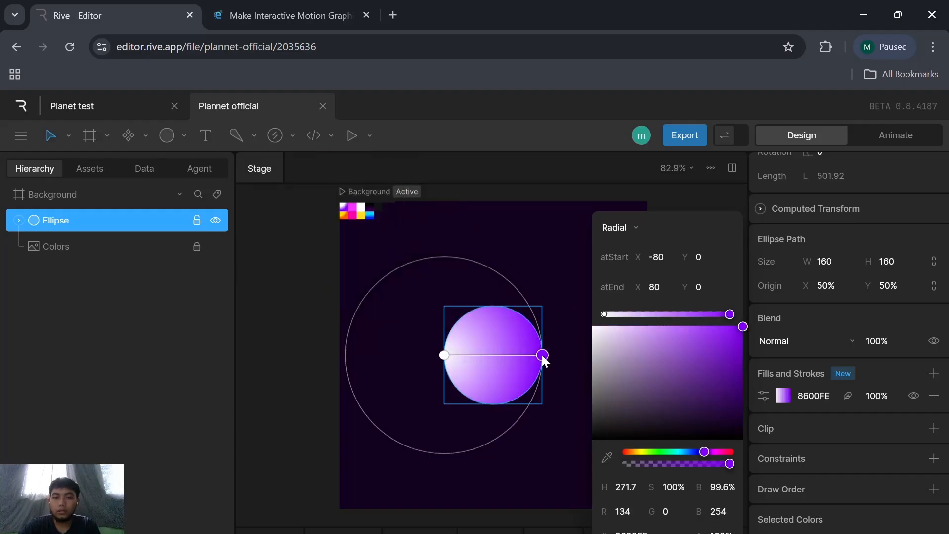
Step: Move the gradient's end to about X 55, Y 40 and its start to the circle's upper-left edge
left_click_drag(542, 354, 527, 381)
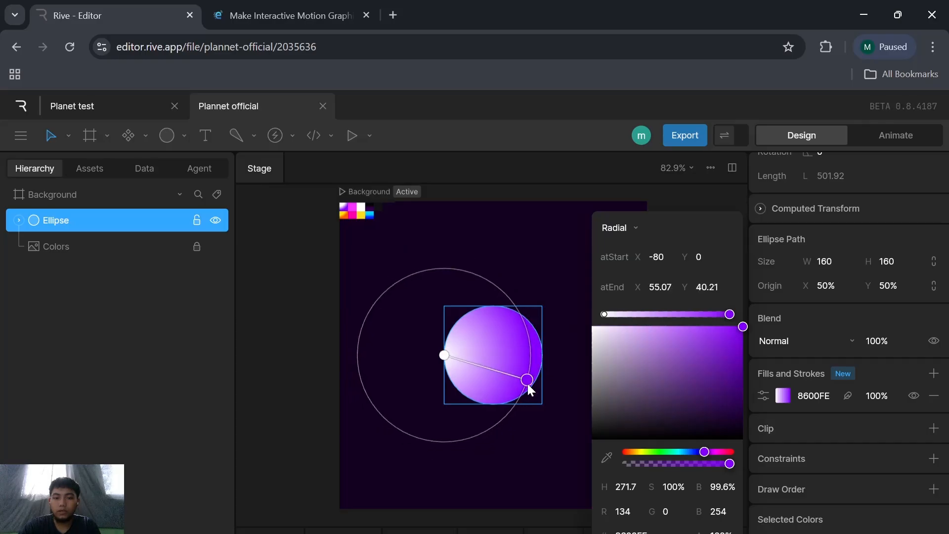
left_click_drag(444, 354, 471, 312)
mouse_move(612, 321)
left_mouse_down()
mouse_move(630, 319)
mouse_move(615, 318)
left_mouse_up()
left_click(572, 296)
Step: Duplicate the purple gradient ellipse in place
left_click(525, 358)
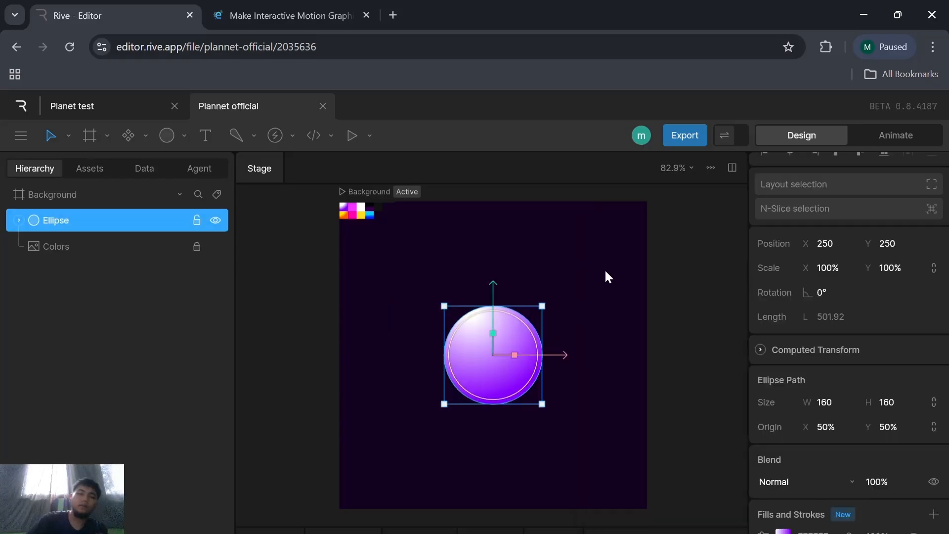
left_click(608, 295)
left_click(488, 328)
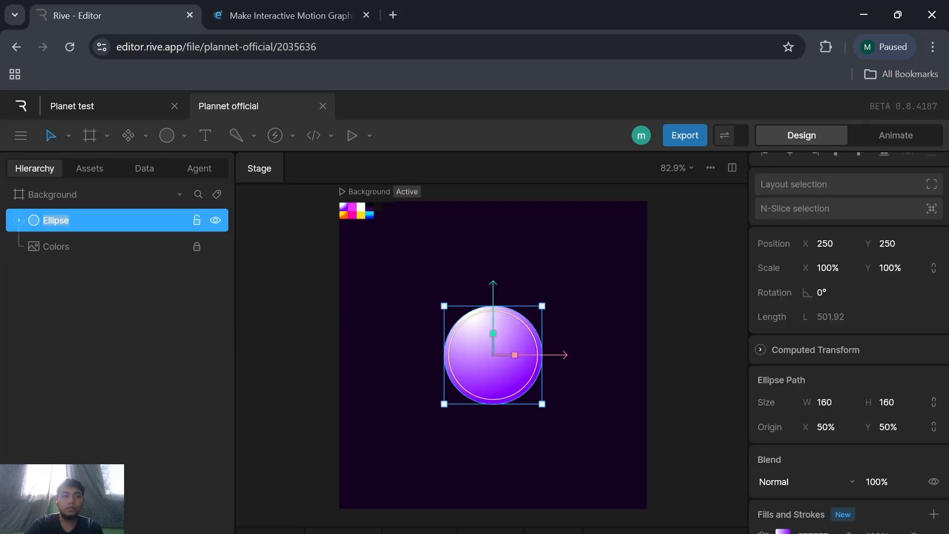
left_click(207, 354)
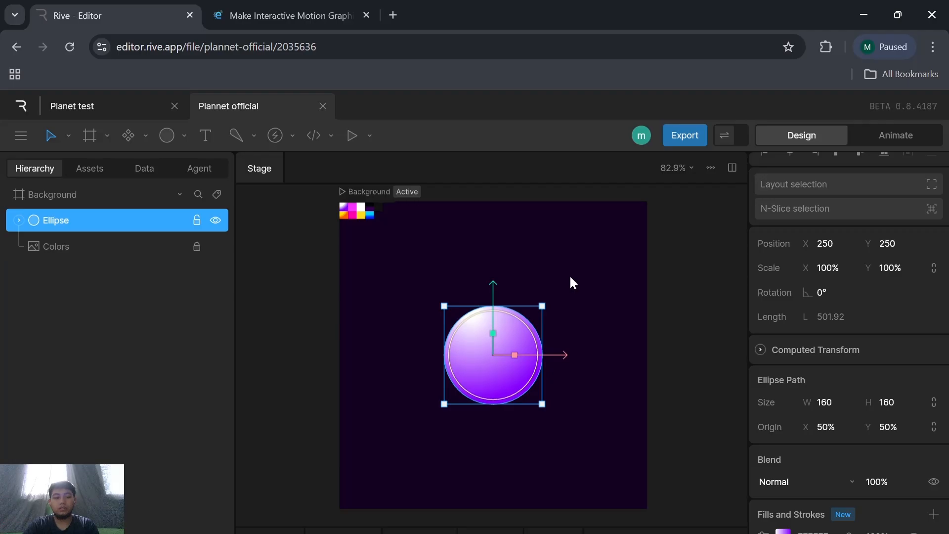
key("ctrl+d")
Step: Rename the original ellipse as "Planet - fill"
left_click(71, 245)
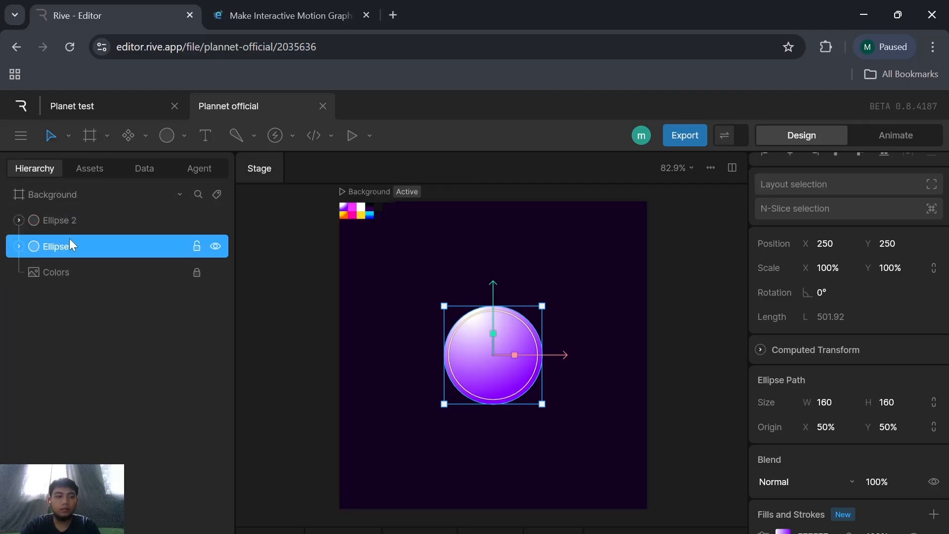
type("Planet")
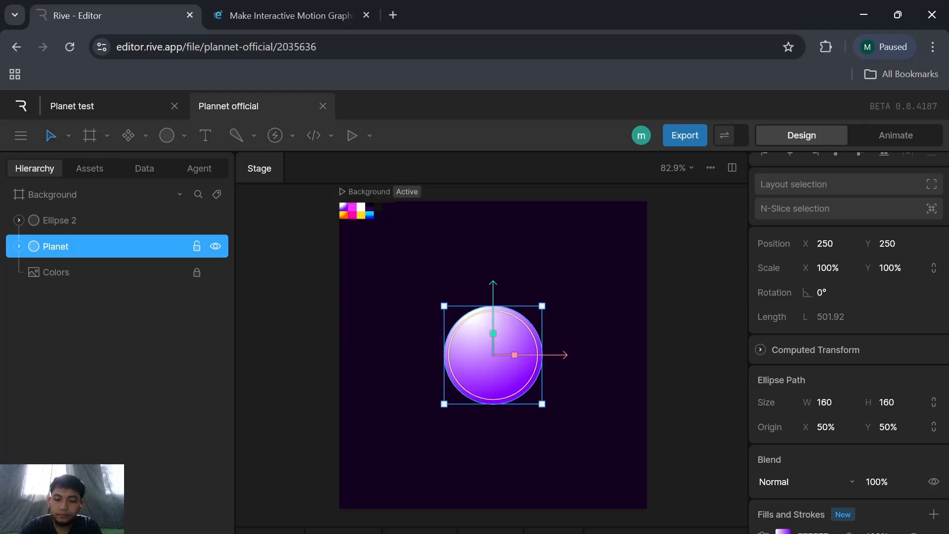
type(" - fil")
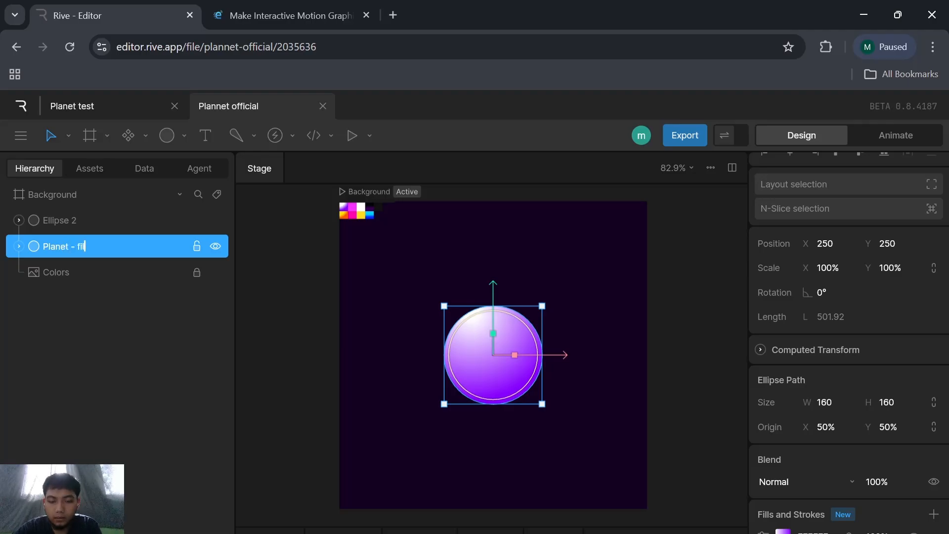
type("l")
left_click(395, 281)
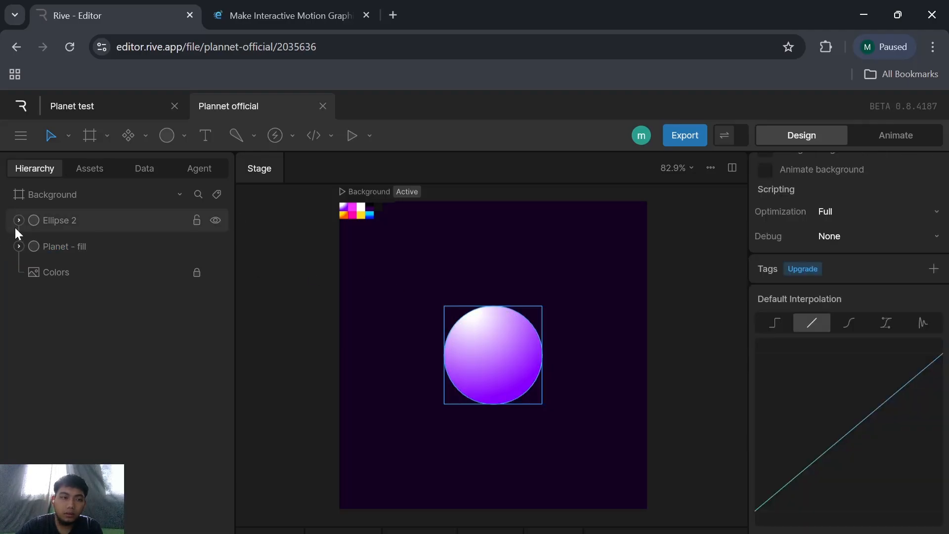
Step: Rename the duplicated ellipse as "Orbit"
double_click(75, 218)
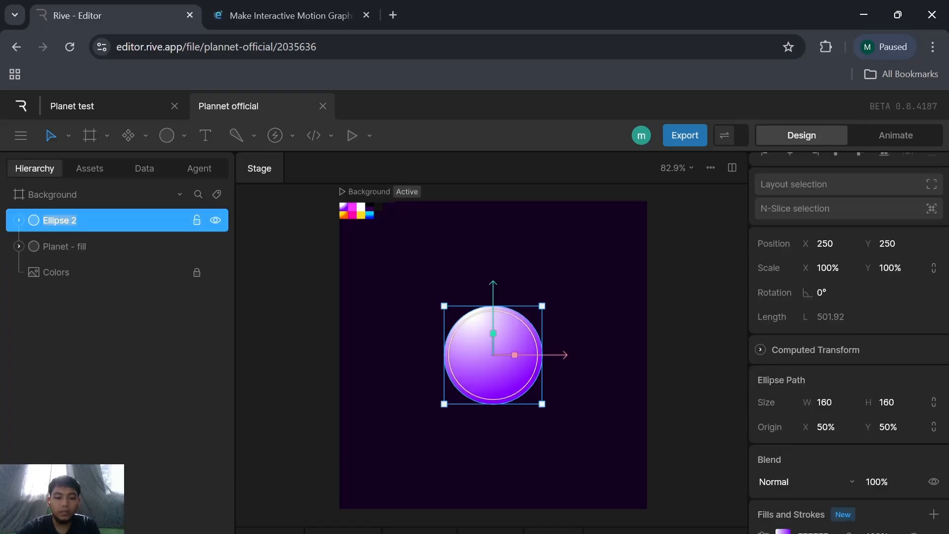
type("Orbit")
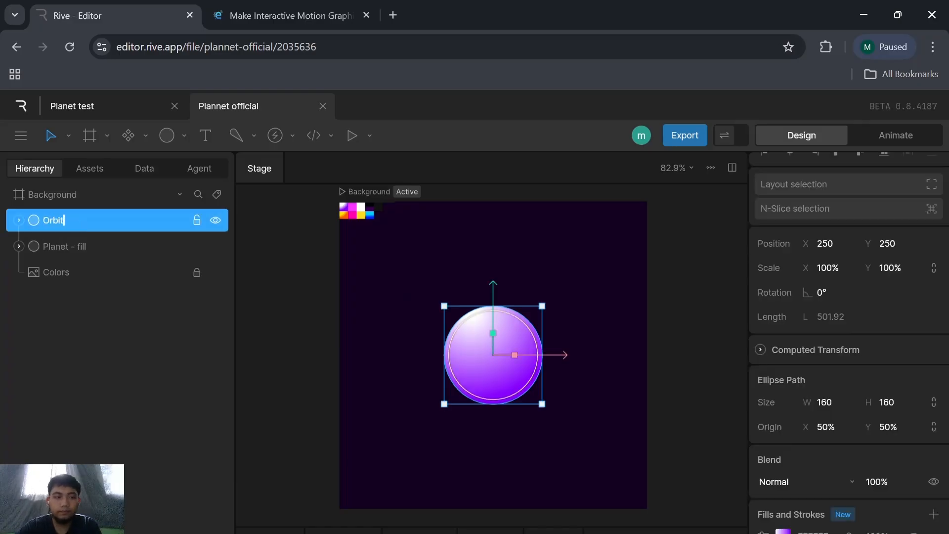
left_click(440, 244)
Step: Add a stroke to the Orbit ellipse and set its thickness to 4
left_click(490, 377)
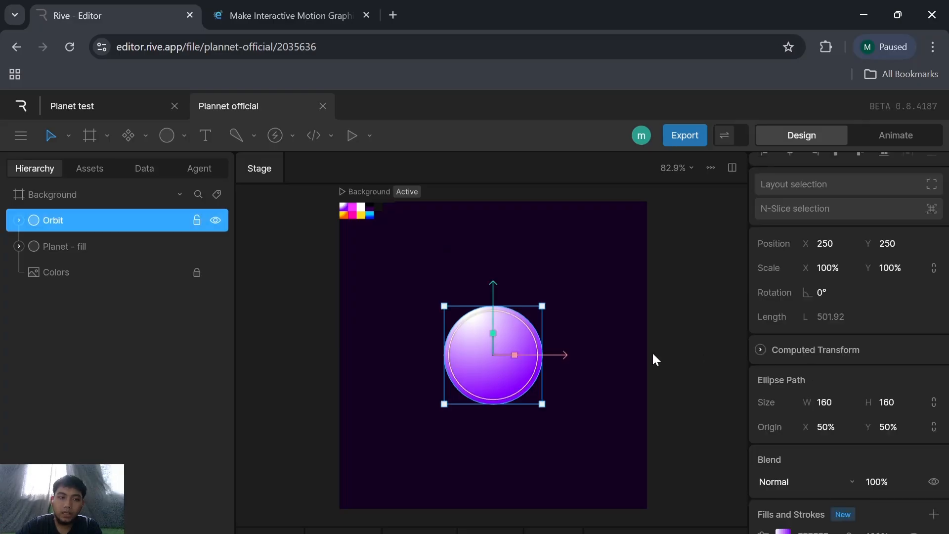
scroll(847, 346, "down", 3)
left_click(934, 373)
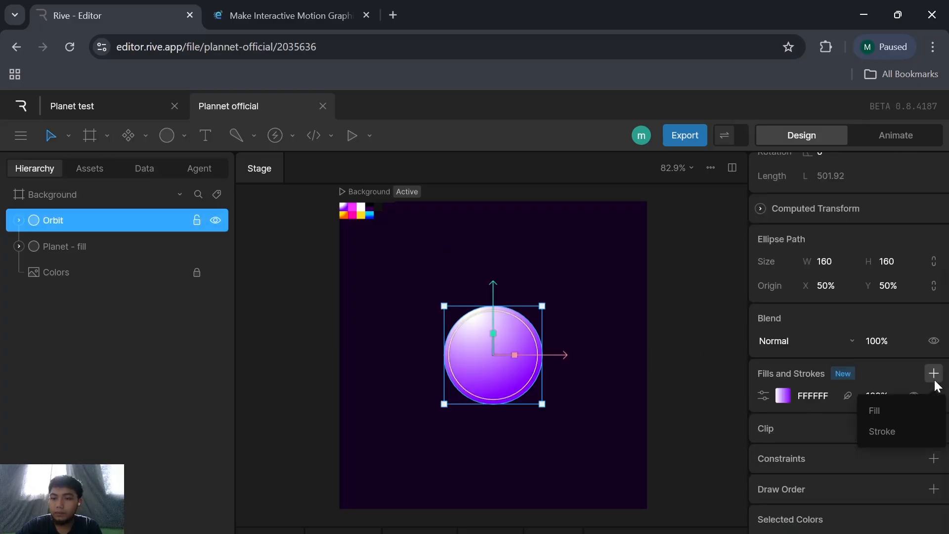
left_click(903, 430)
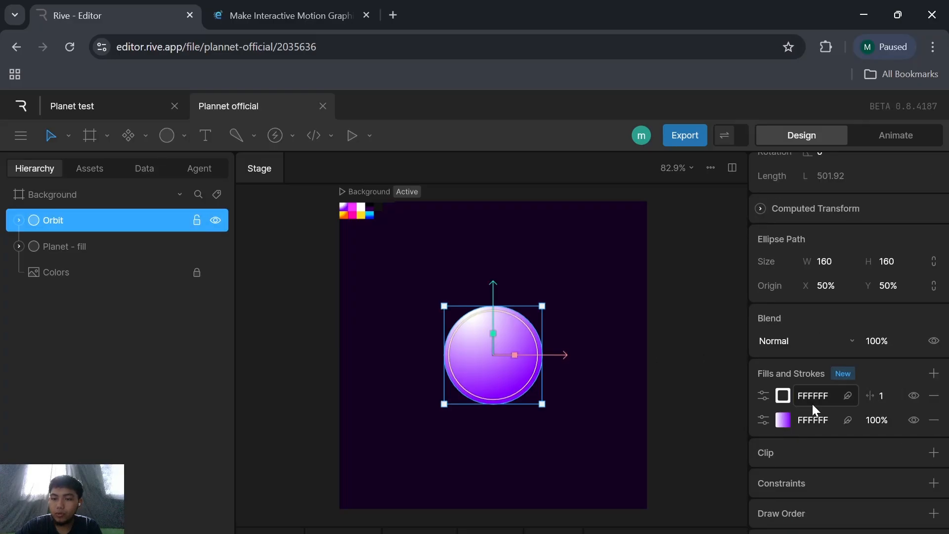
left_click(881, 396)
type("4")
key("Return")
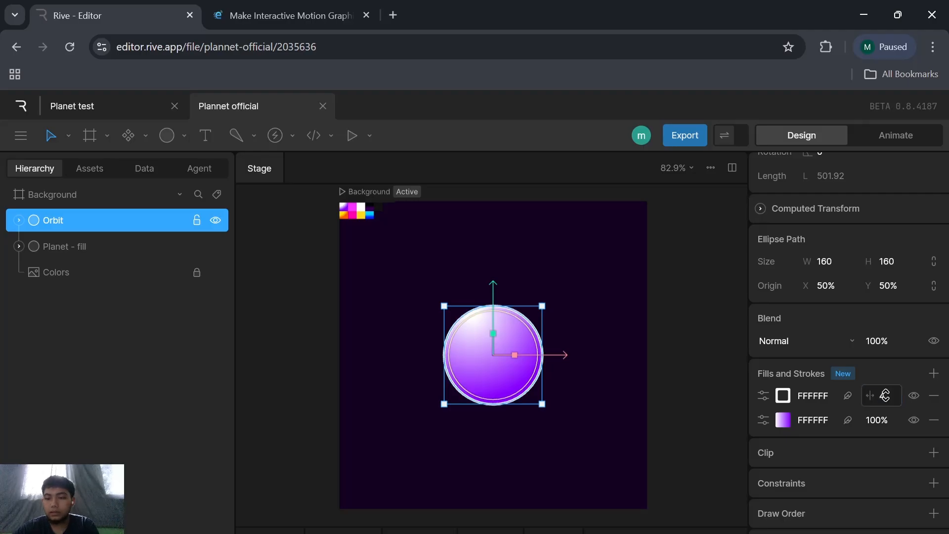
Step: Give the Orbit ellipse's stroke a round cap and round join, with Apply transform turned off
left_click(763, 395)
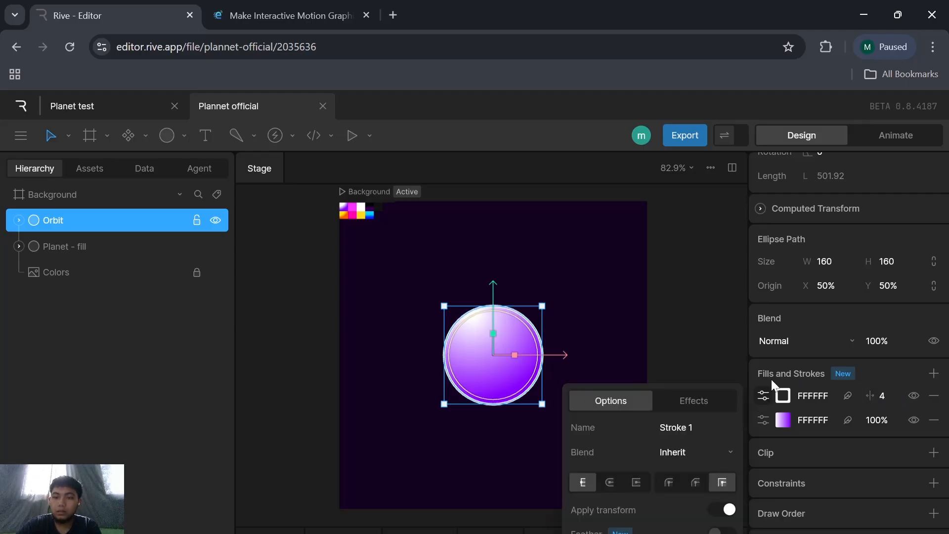
left_click(667, 483)
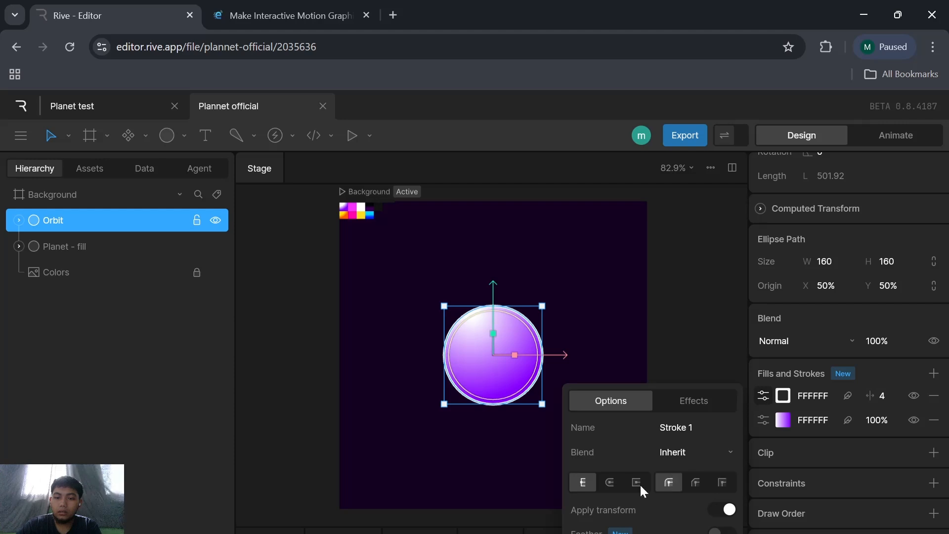
left_click(610, 482)
left_click(722, 510)
left_click(701, 362)
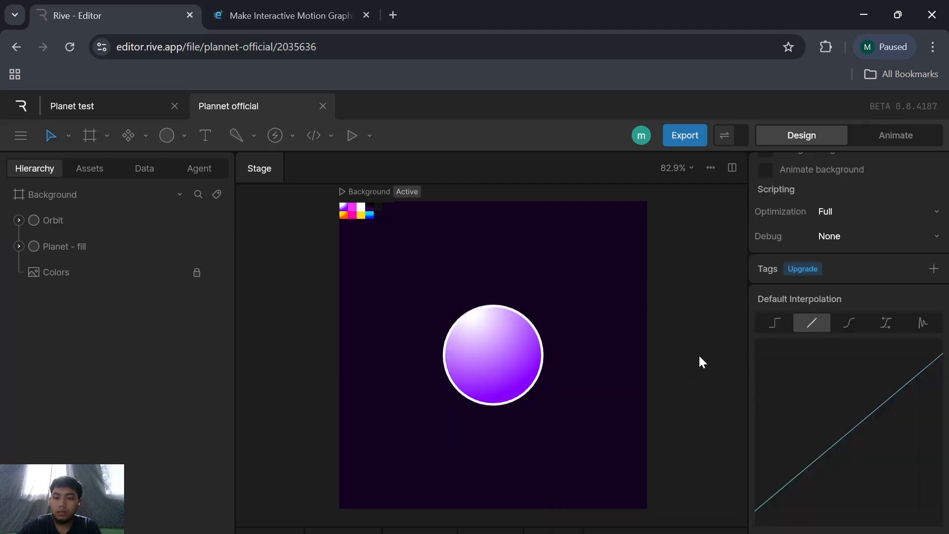
Step: Resize the Orbit ellipse to 250 wide by 250 high and remove its gradient fill, keeping only the stroke
left_click(536, 371)
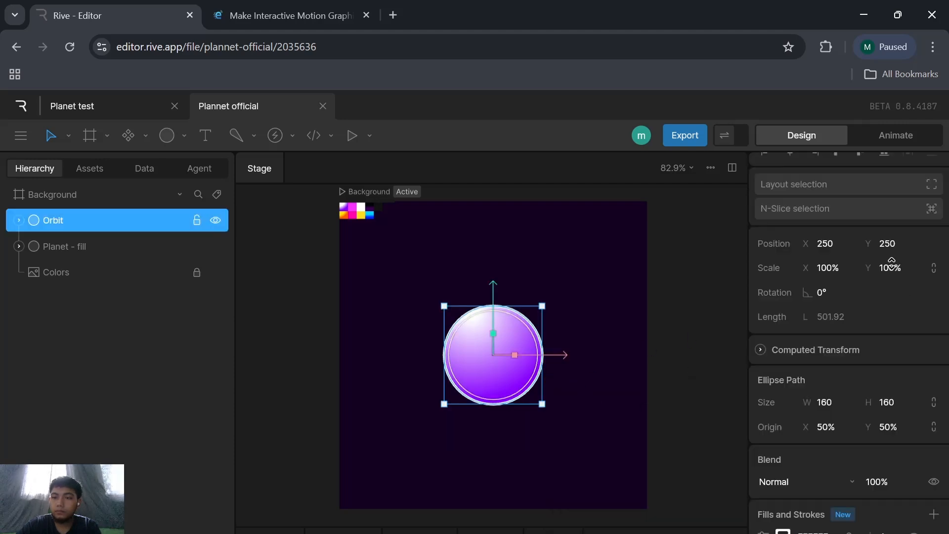
left_click(834, 402)
type("250")
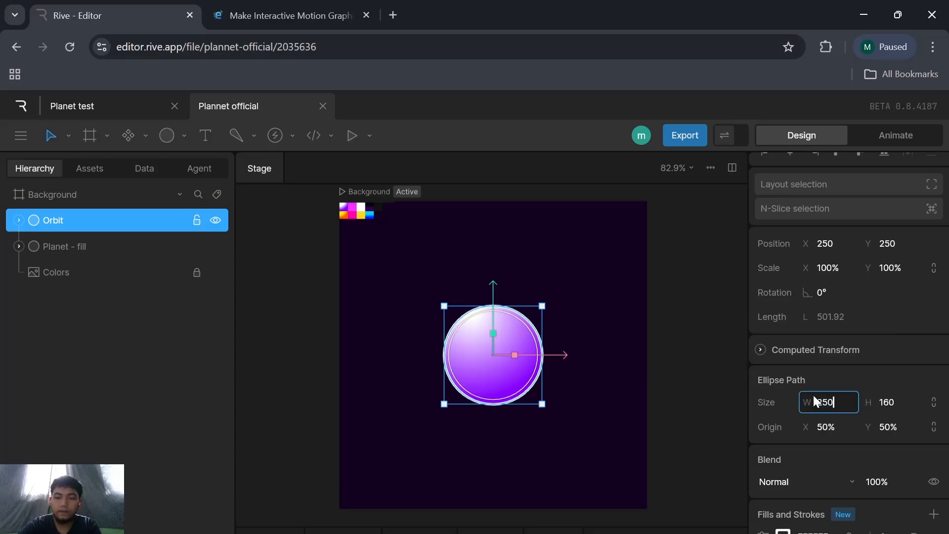
left_click(890, 402)
type("2")
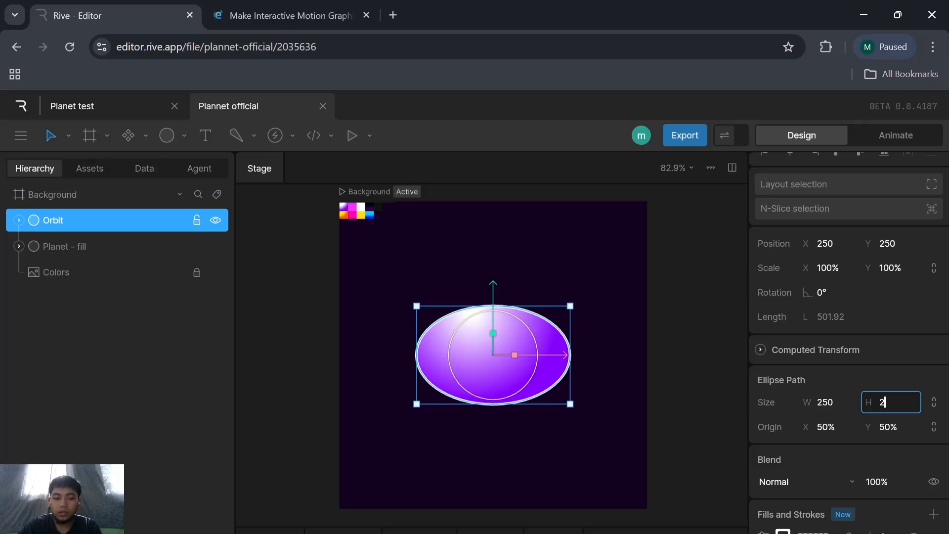
type("50")
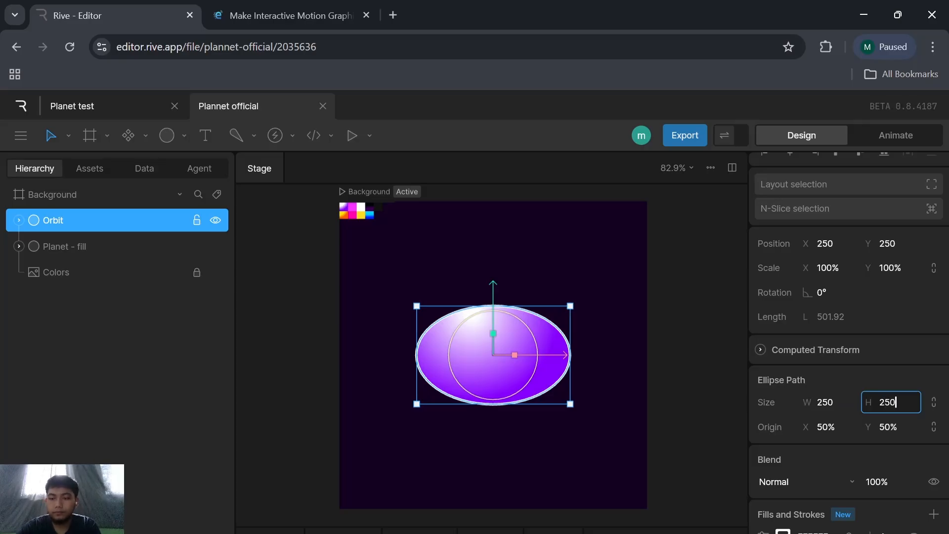
key("Return")
scroll(925, 410, "down", 4)
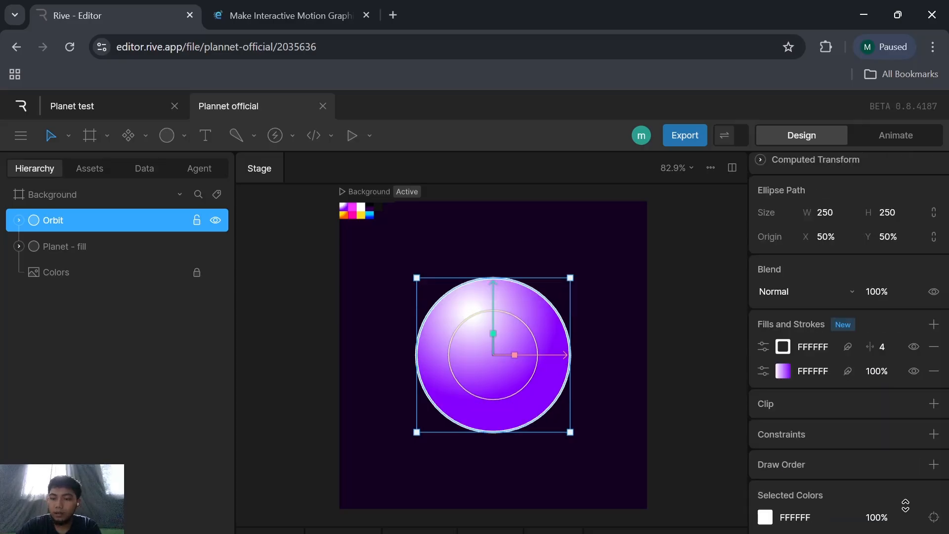
left_click(933, 370)
Step: Flatten the Orbit ellipse into a ring by setting its Y scale to 25%
scroll(838, 435, "up", 4)
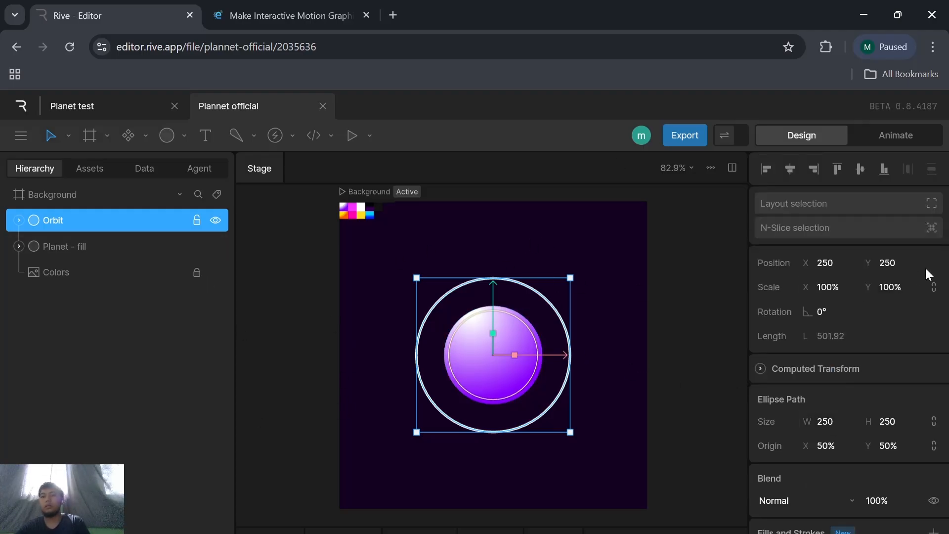
left_click(893, 290)
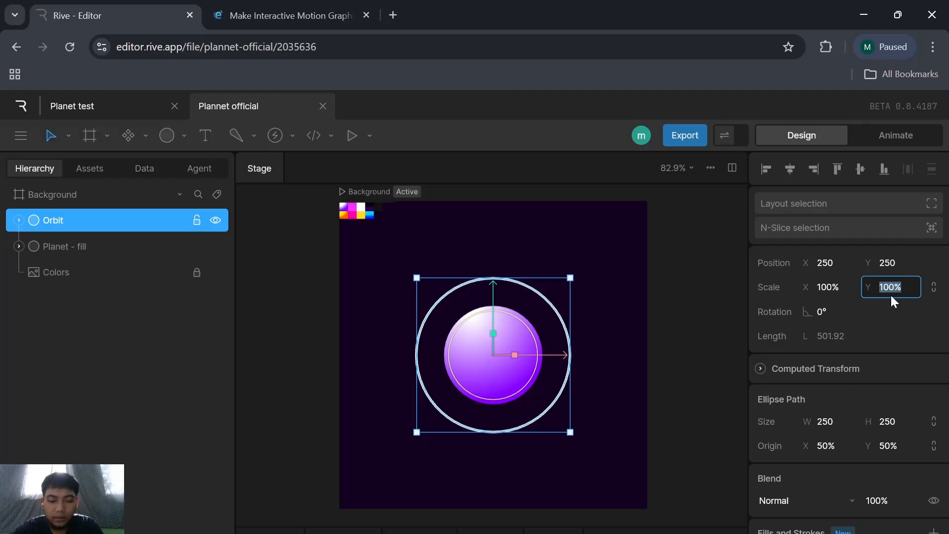
type("25")
key("Return")
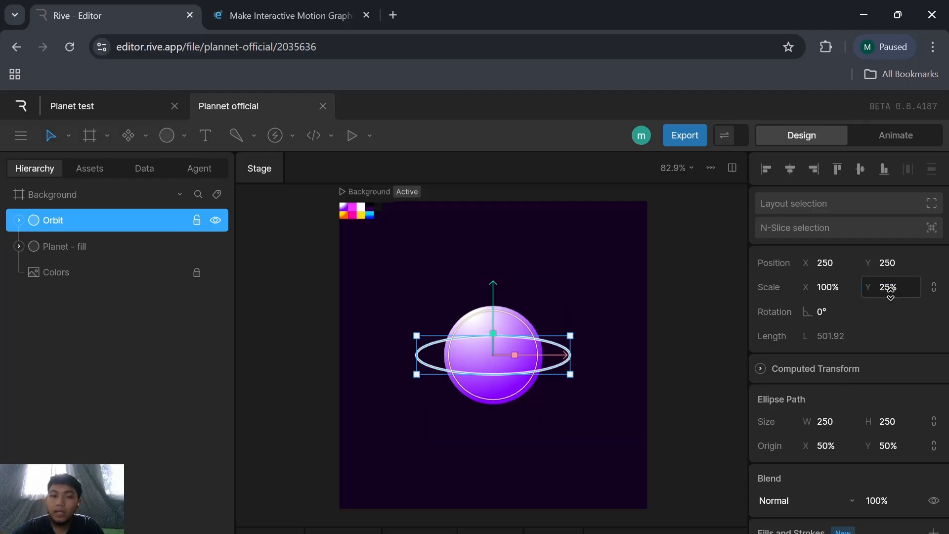
left_click(582, 299)
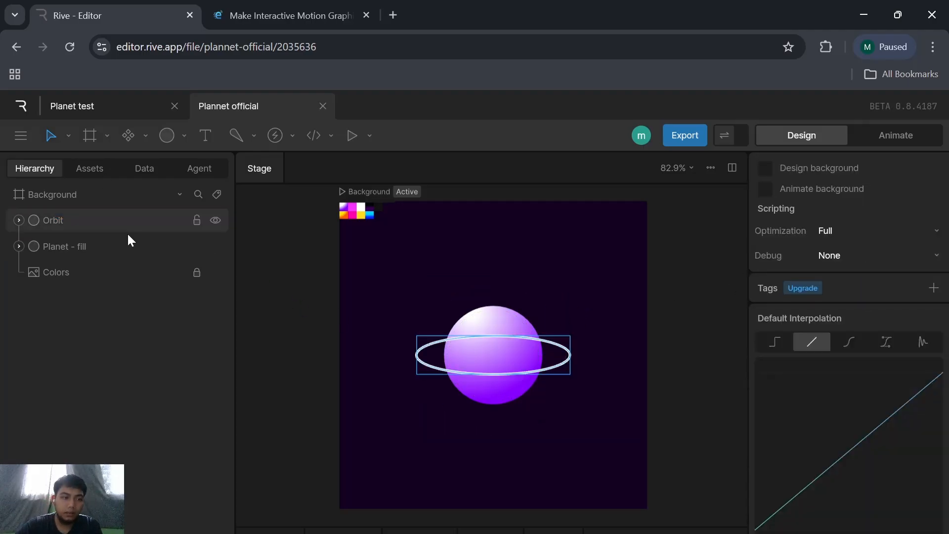
Step: Wrap the Orbit ellipse in a group and discard the surplus nested groups around it
left_click(435, 342)
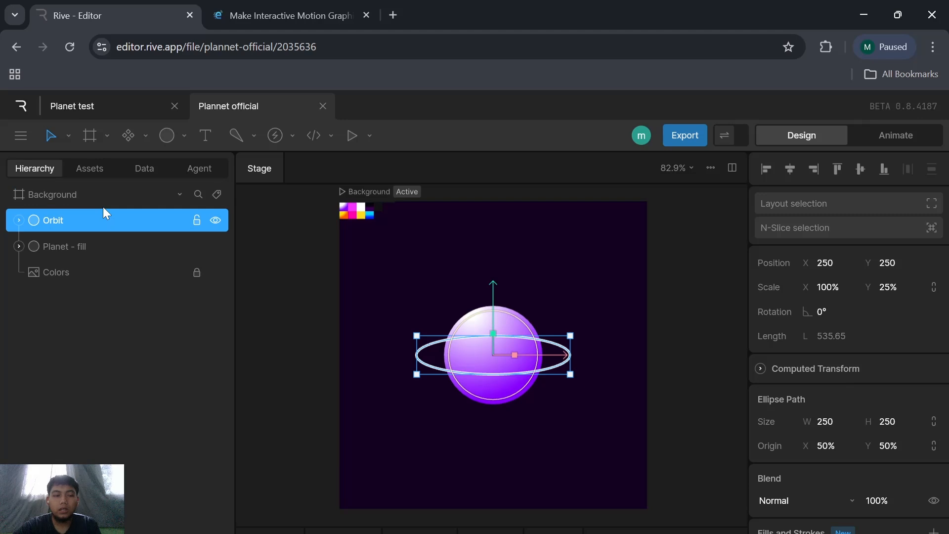
key("ctrl+g")
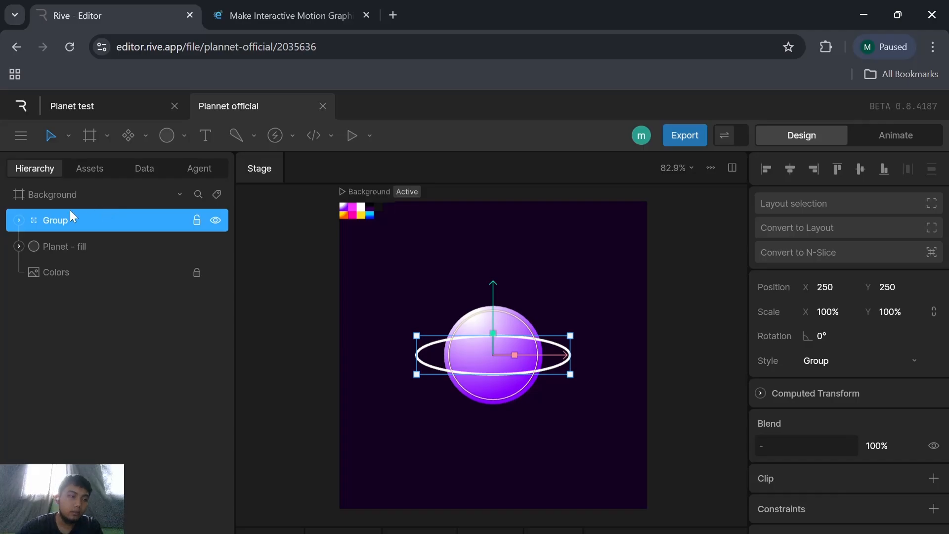
left_click(20, 220)
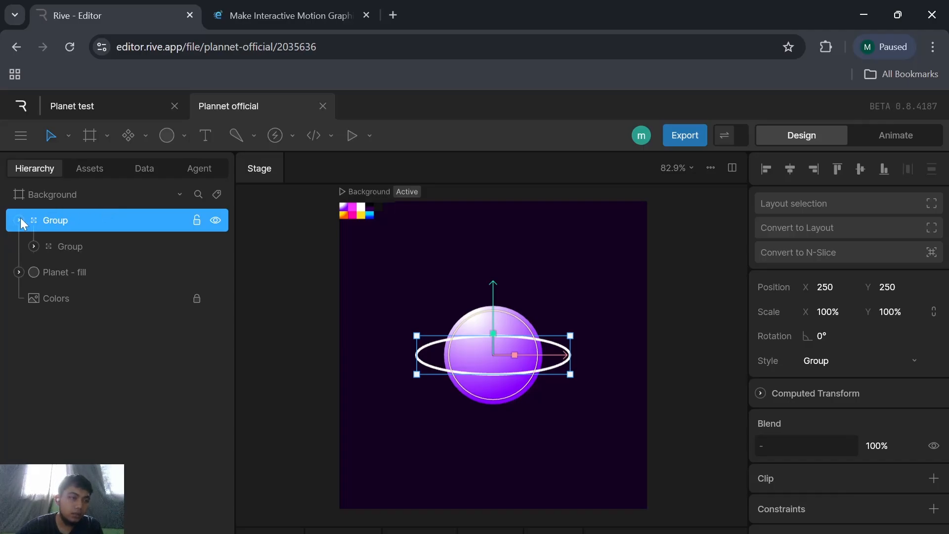
left_click(33, 246)
left_click(47, 271)
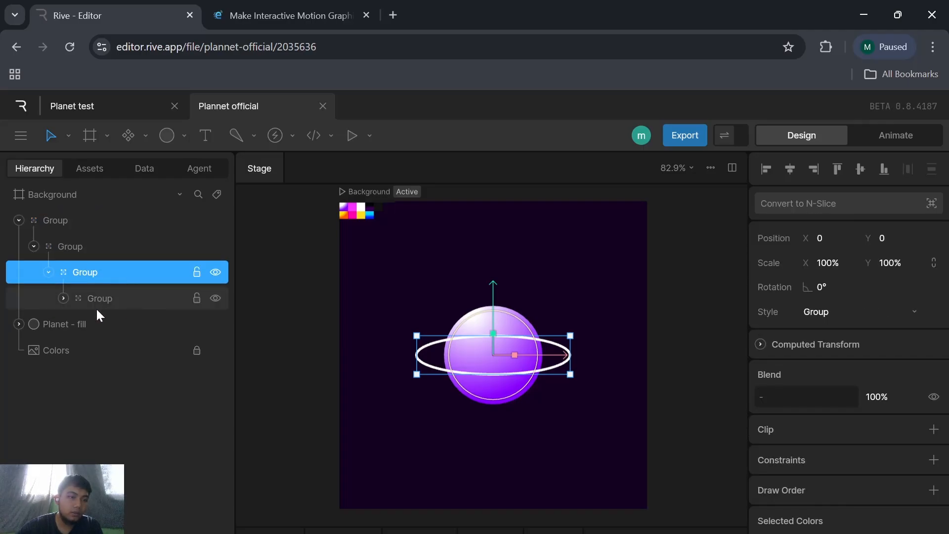
left_click(108, 300)
key("Escape")
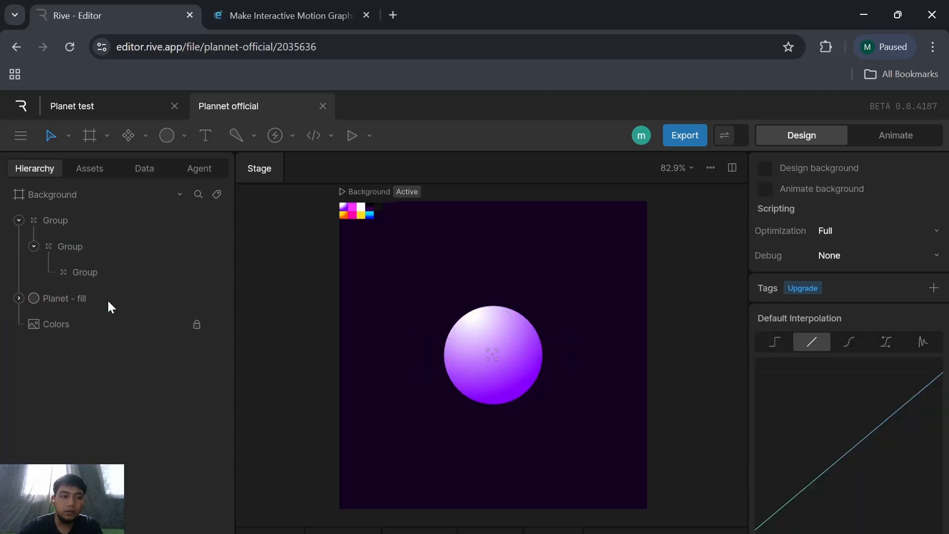
left_click(103, 270)
left_click(111, 242)
key("Escape")
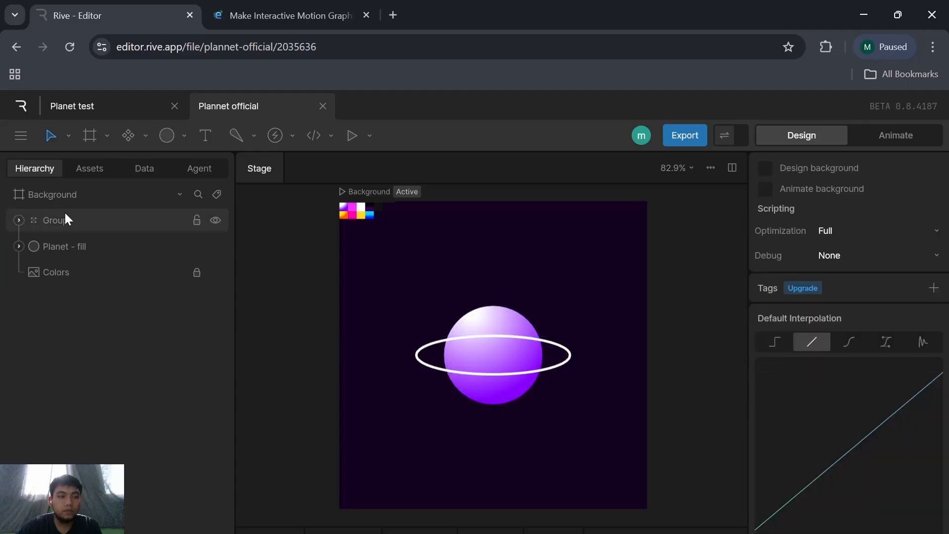
Step: Add two more groups around the Orbit ellipse so that three nested groups enclose it, and expand them in the hierarchy
left_click(49, 220)
left_click(18, 220)
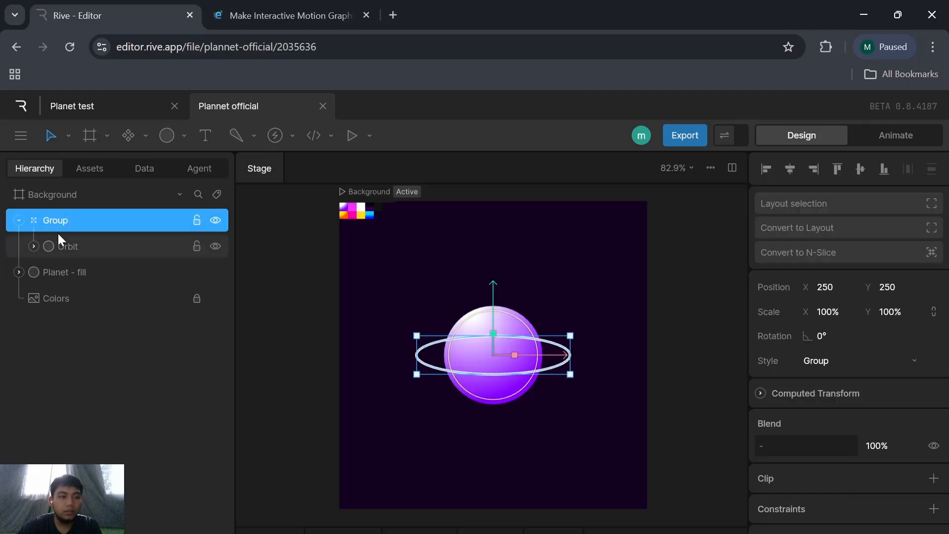
left_click(19, 220)
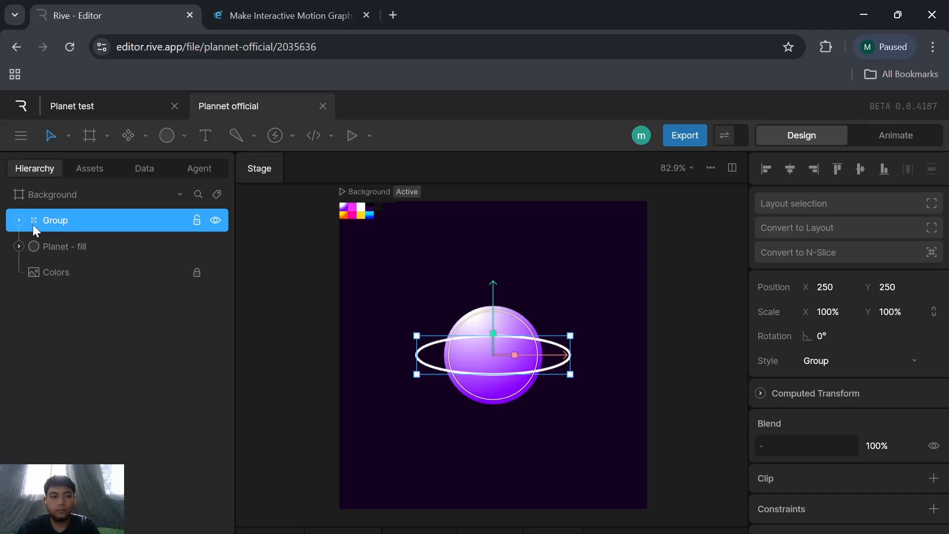
left_click(15, 216)
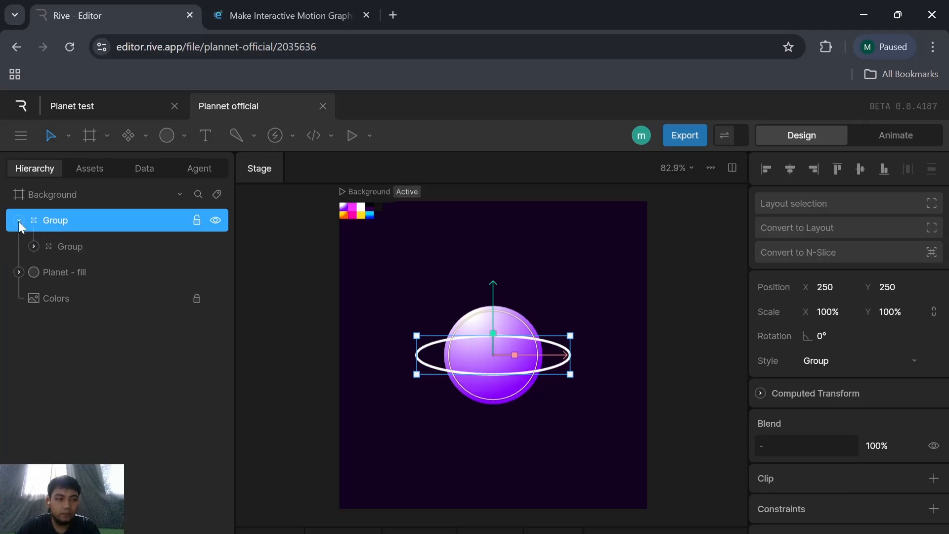
left_click(36, 245)
left_click(53, 277)
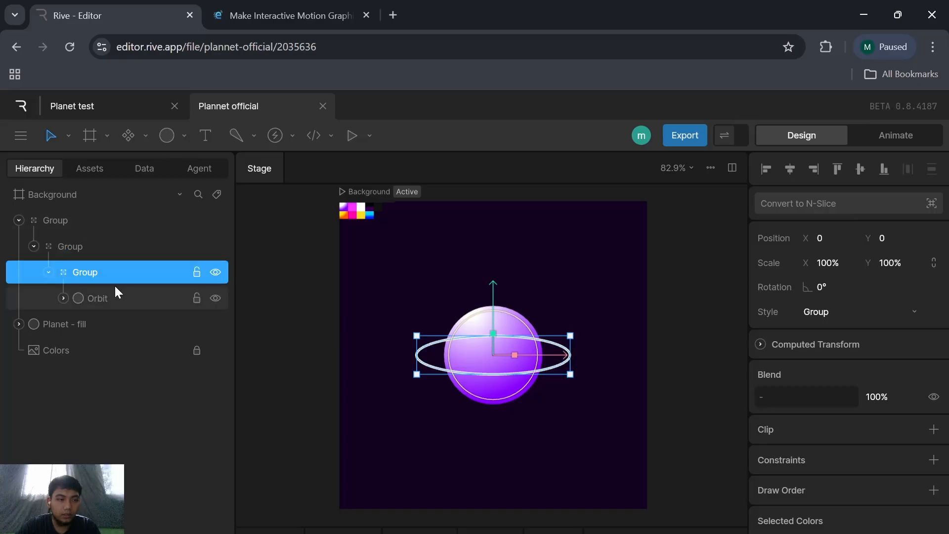
Step: Rename the innermost group, directly around the Orbit ellipse, as "Orbit - angle"
double_click(97, 271)
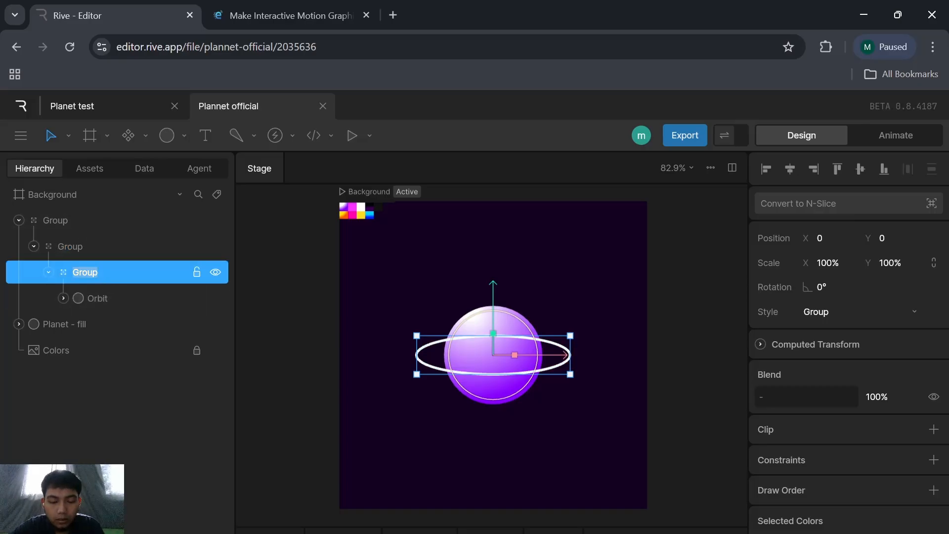
type("Orbit")
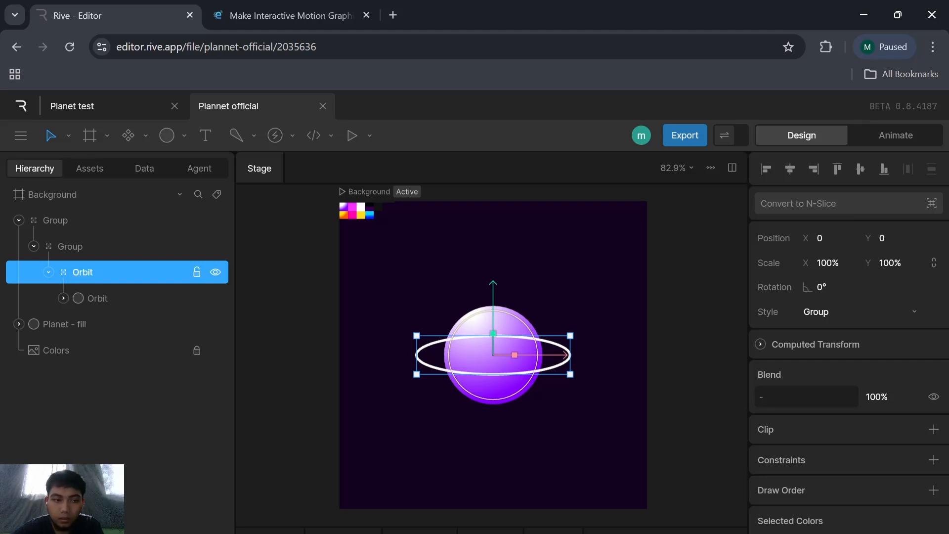
type(" -")
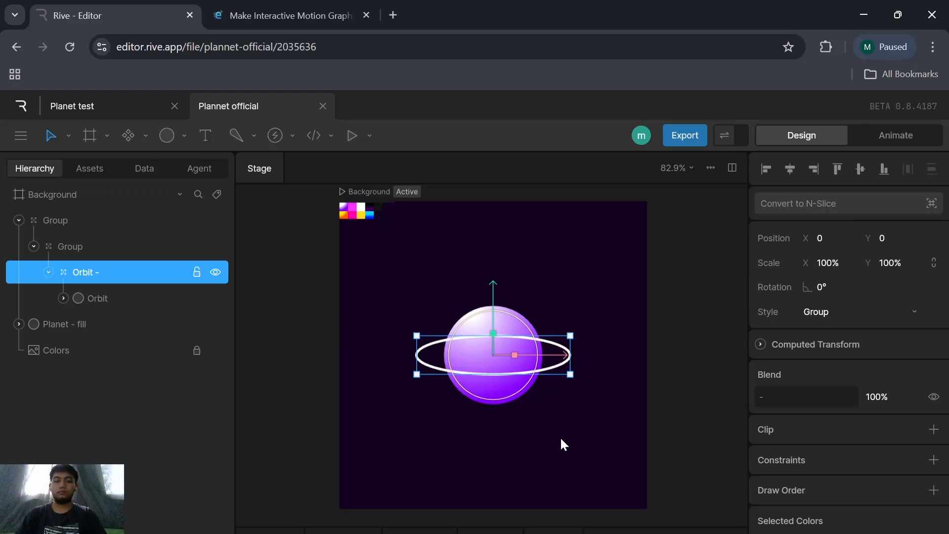
key("ctrl+a")
left_click(121, 272)
double_click(111, 277)
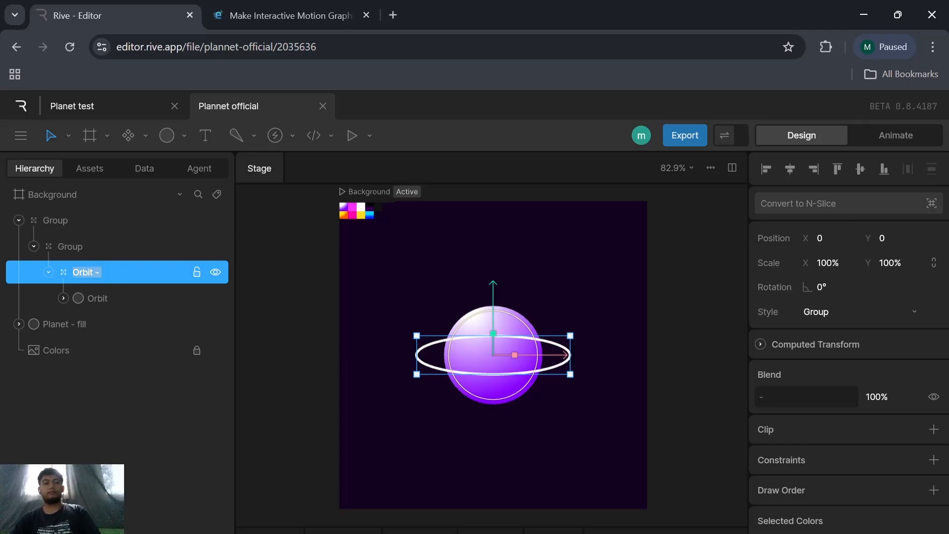
left_click(111, 277)
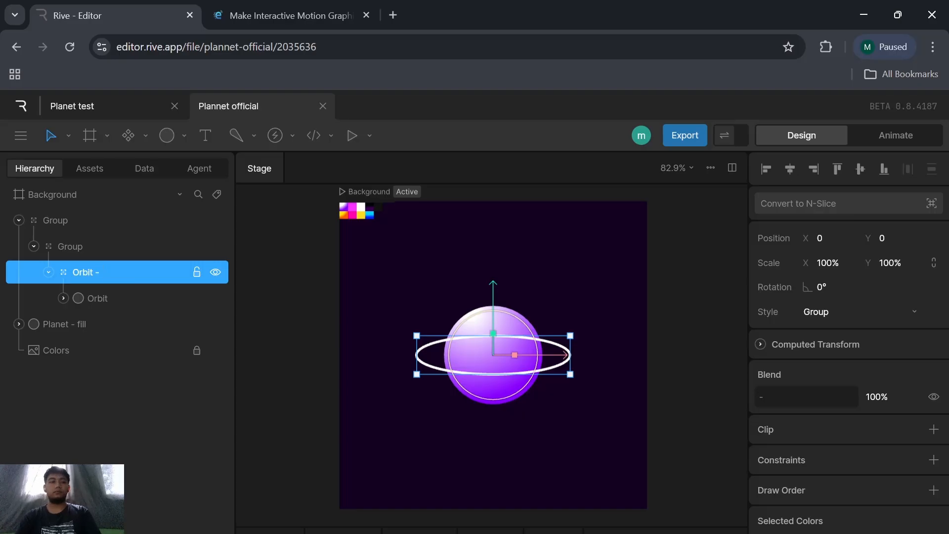
type("an")
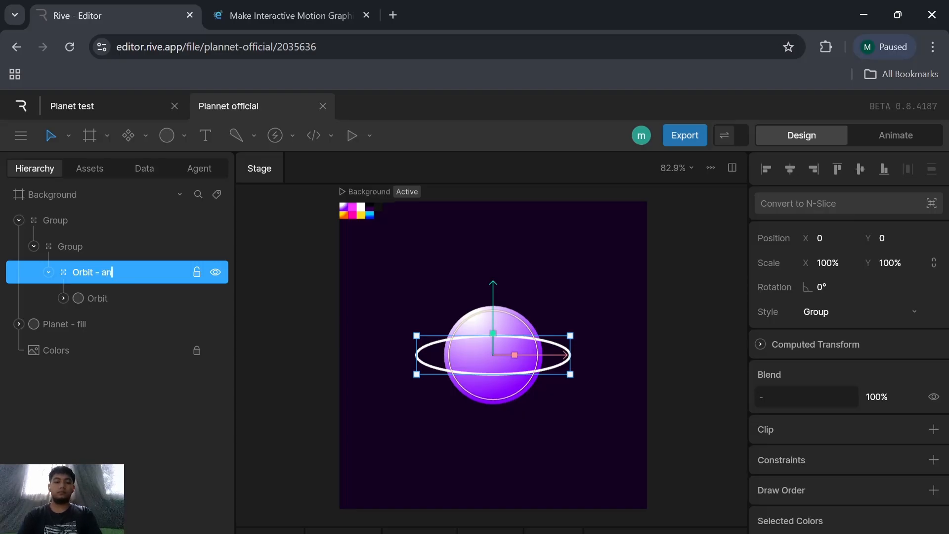
type("gle")
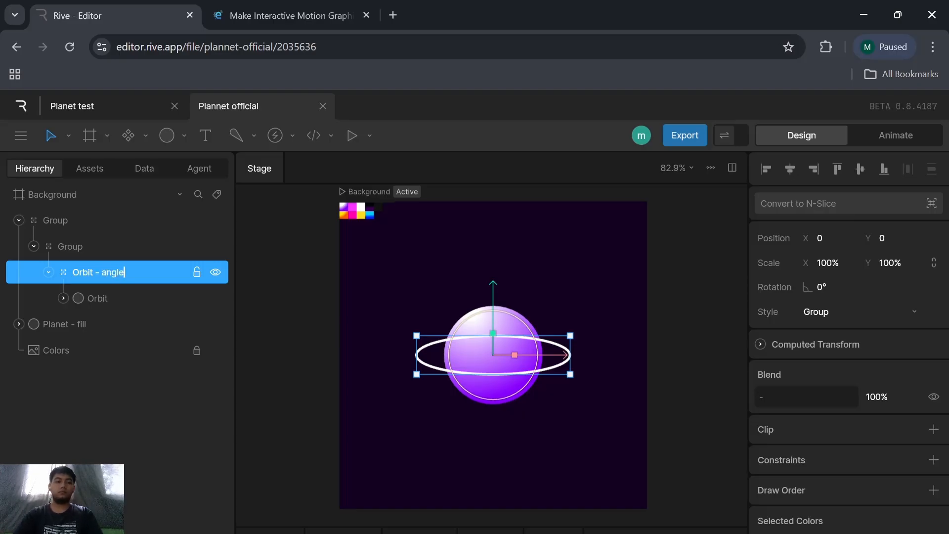
Step: Rename the middle group as "Orbit - animation" and the outermost group as "Orbit"
left_click(170, 246)
double_click(71, 246)
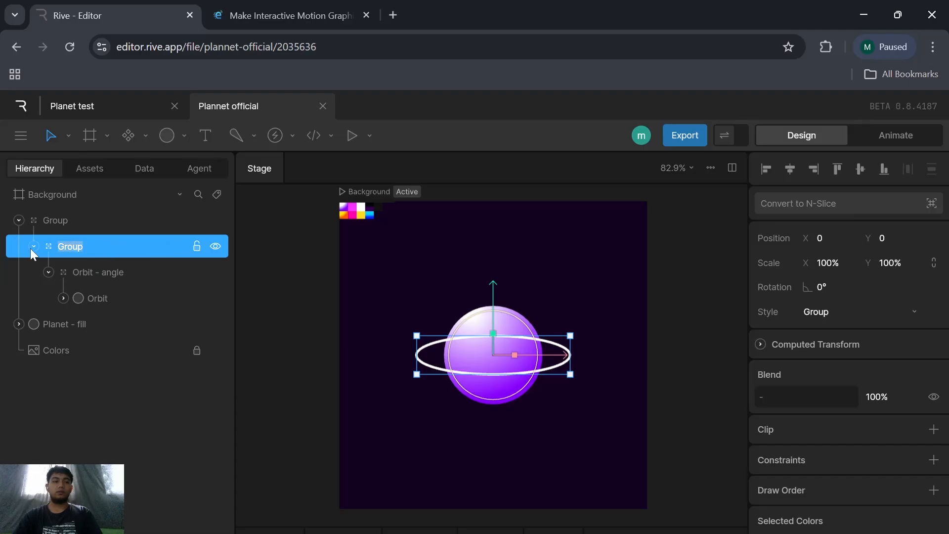
type("Orb")
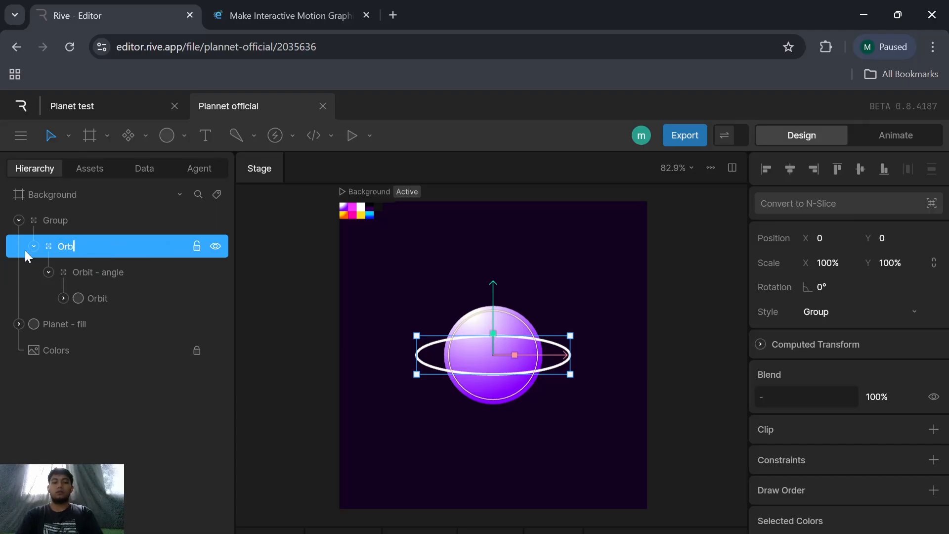
type("it animation")
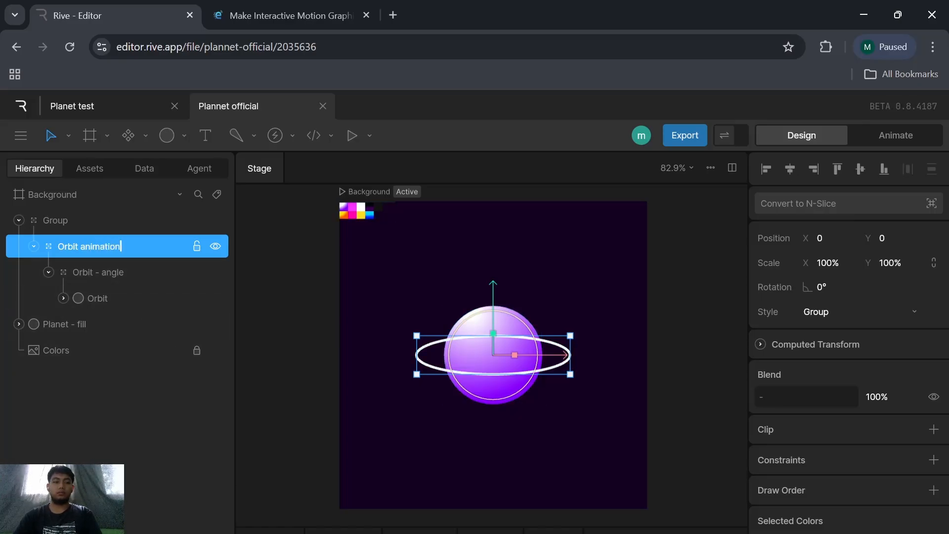
double_click(81, 242)
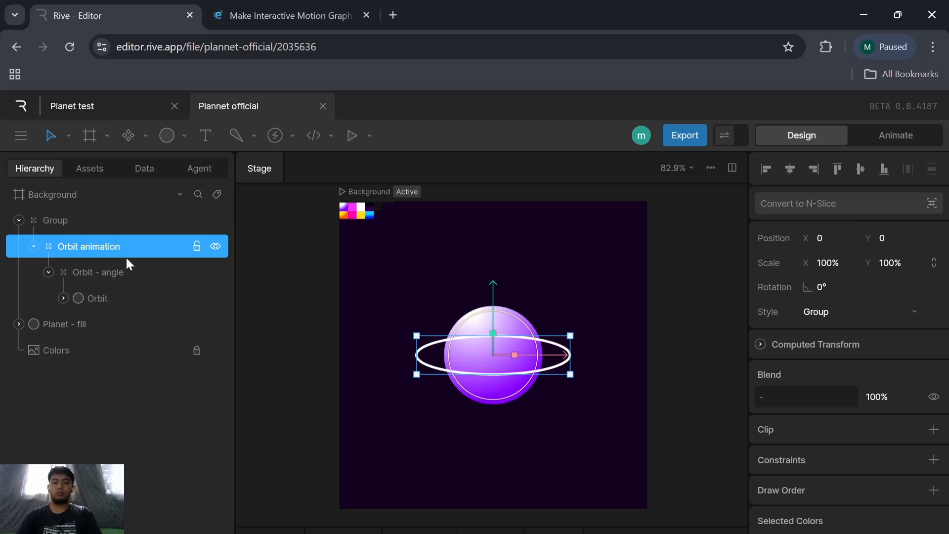
type("-")
double_click(100, 217)
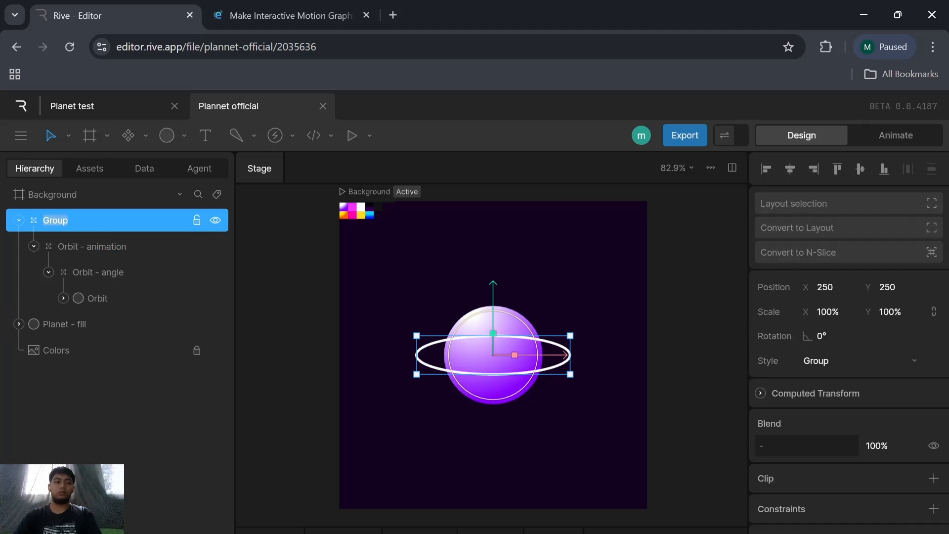
type("Orbit")
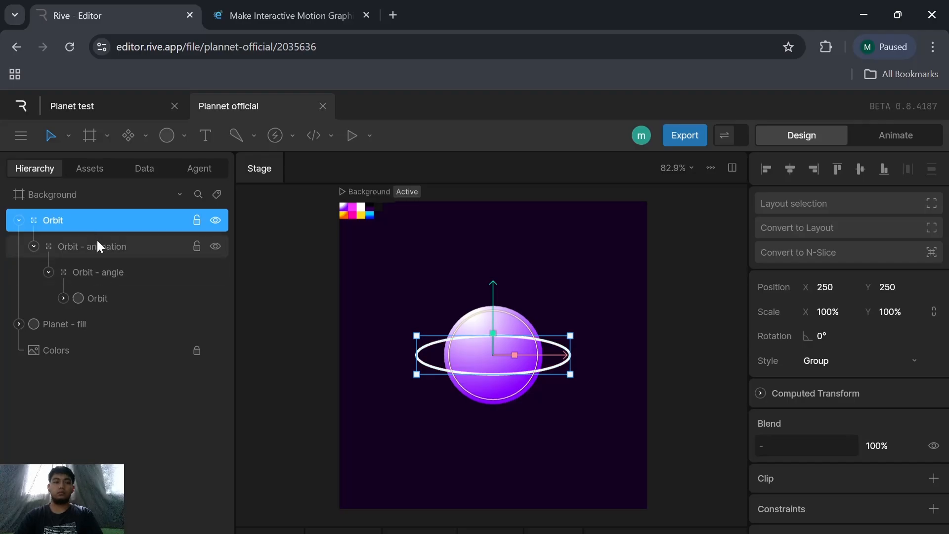
Step: Add a Trim Effect to the stroke of the Orbit ellipse inside the Orbit - angle group
left_click(125, 294)
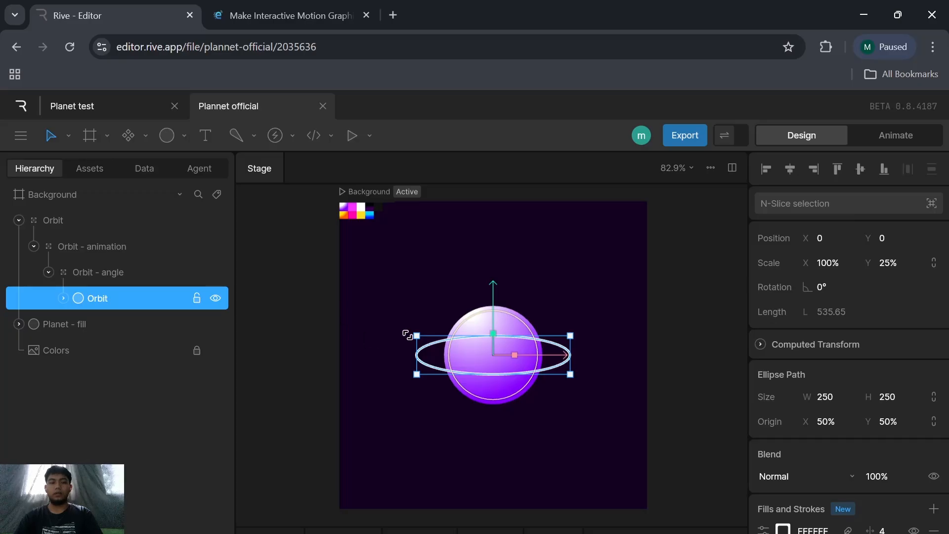
scroll(803, 403, "down", 3)
left_click(762, 398)
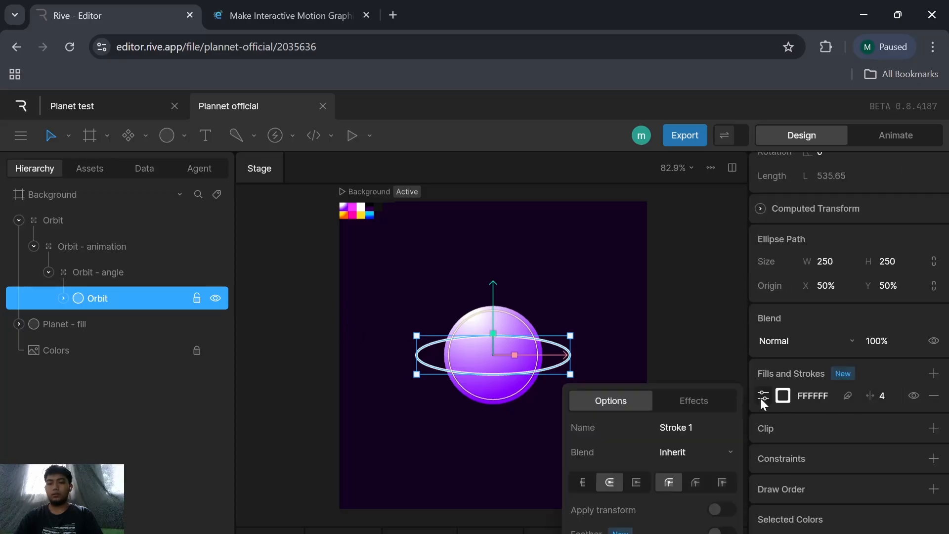
left_click(695, 401)
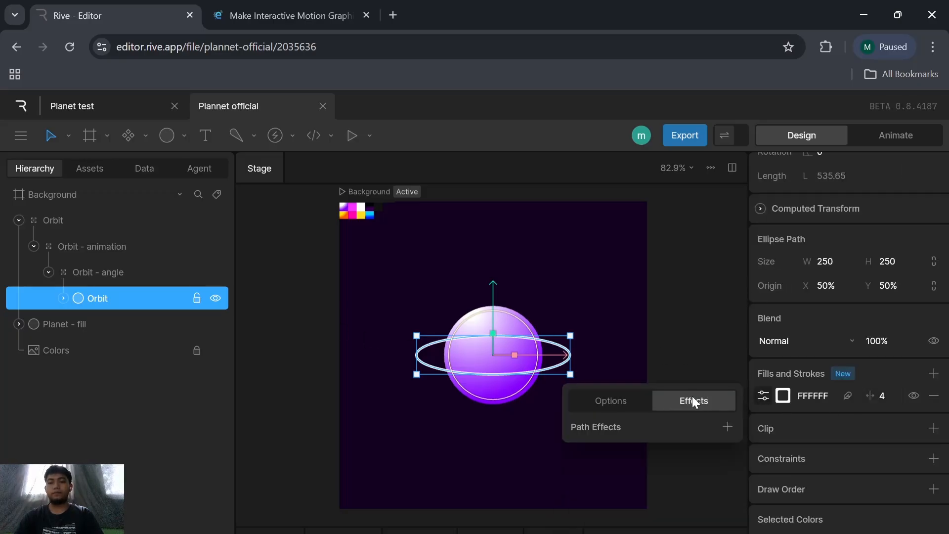
left_click(727, 426)
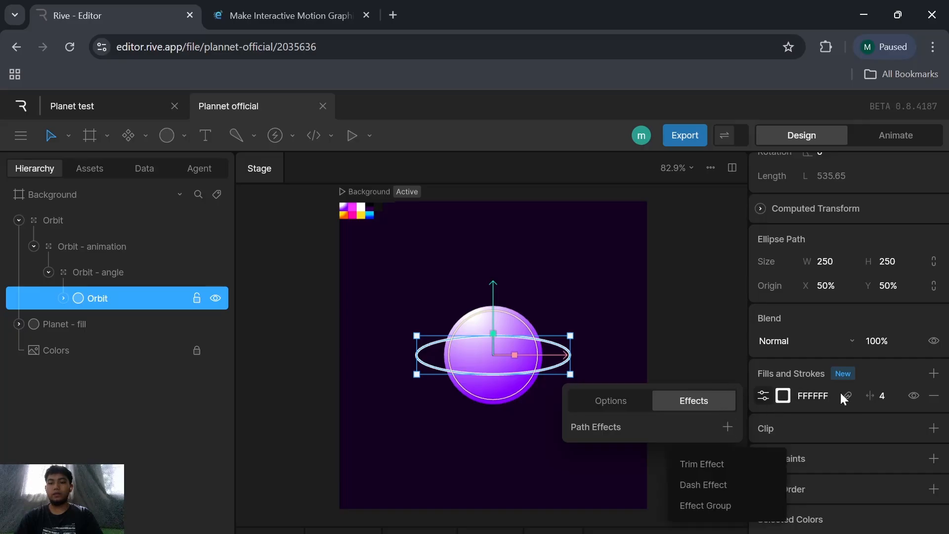
left_click(712, 463)
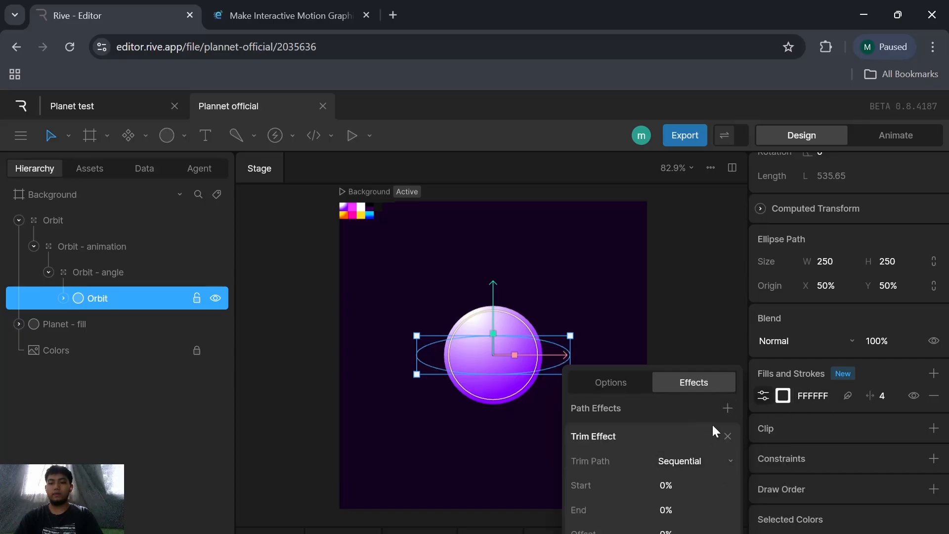
Step: Set the Orbit stroke's trim start to 50% and its offset to 25%
left_click(710, 484)
type("50")
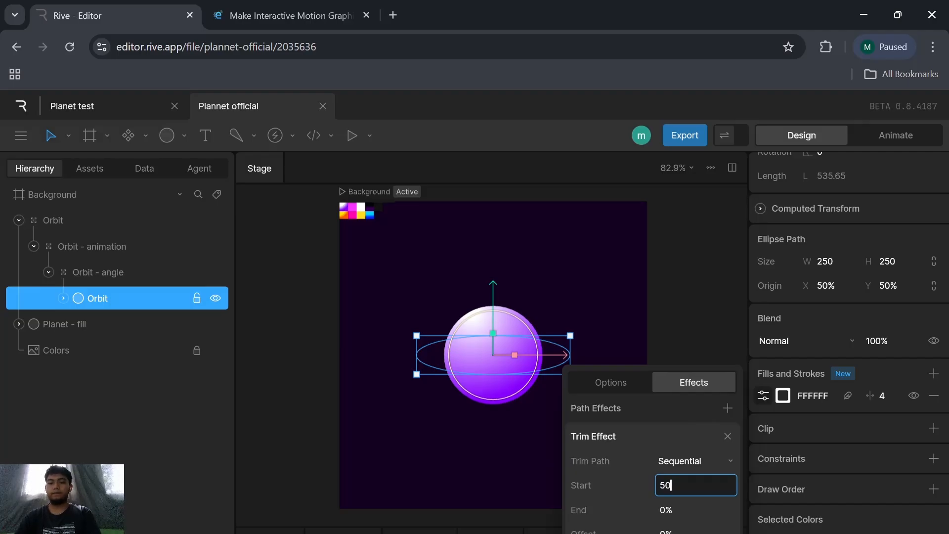
key("Tab")
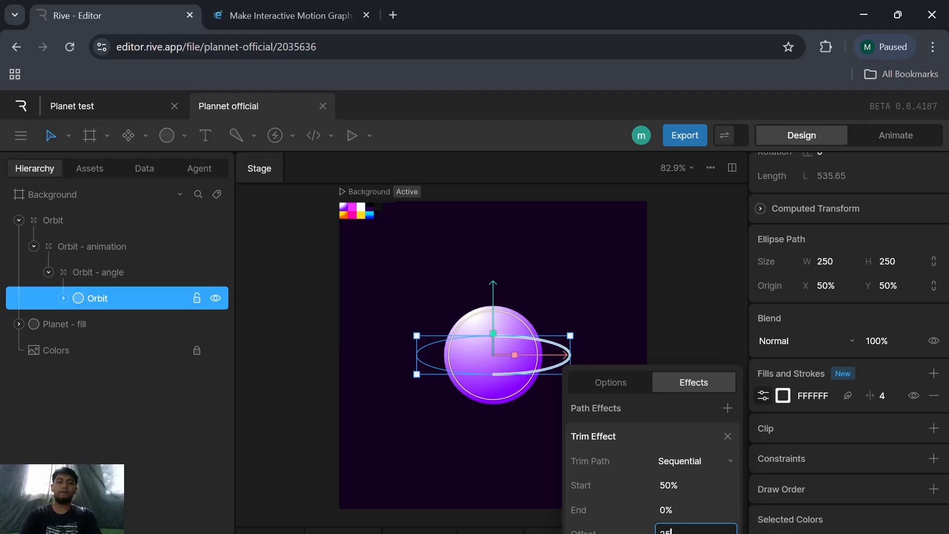
left_click(416, 483)
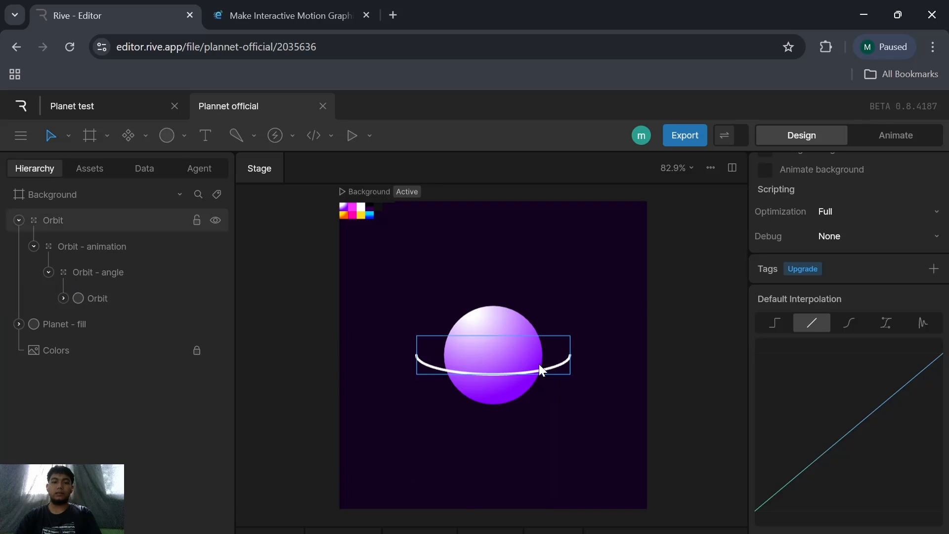
left_click(526, 364)
Step: Rename the Orbit ellipse as "Orbit front" and duplicate it, naming the copy "Orbit back"
left_click(106, 298)
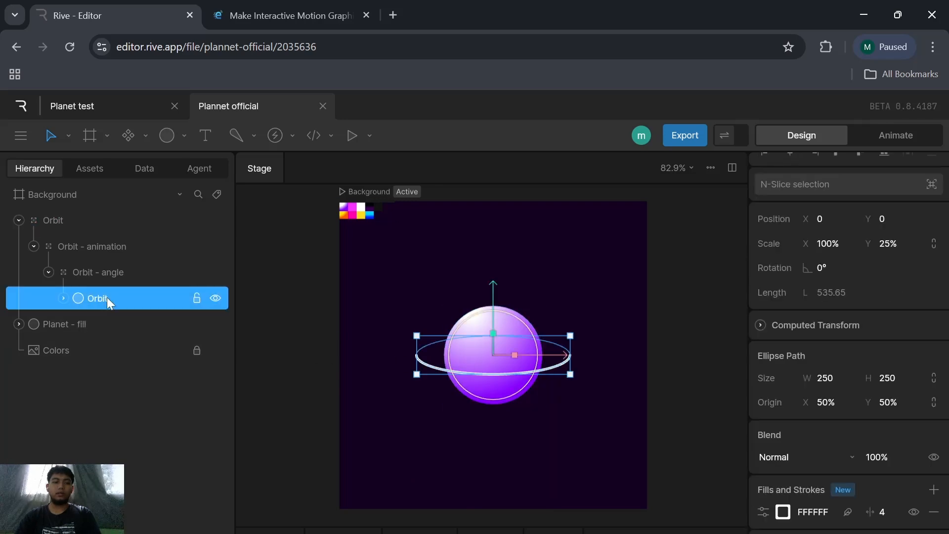
left_click(94, 298)
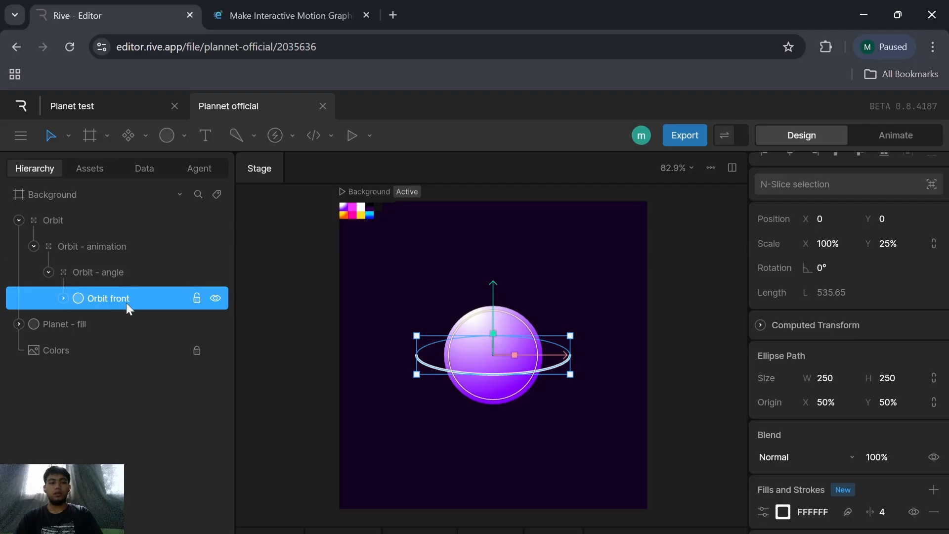
key("ctrl+d")
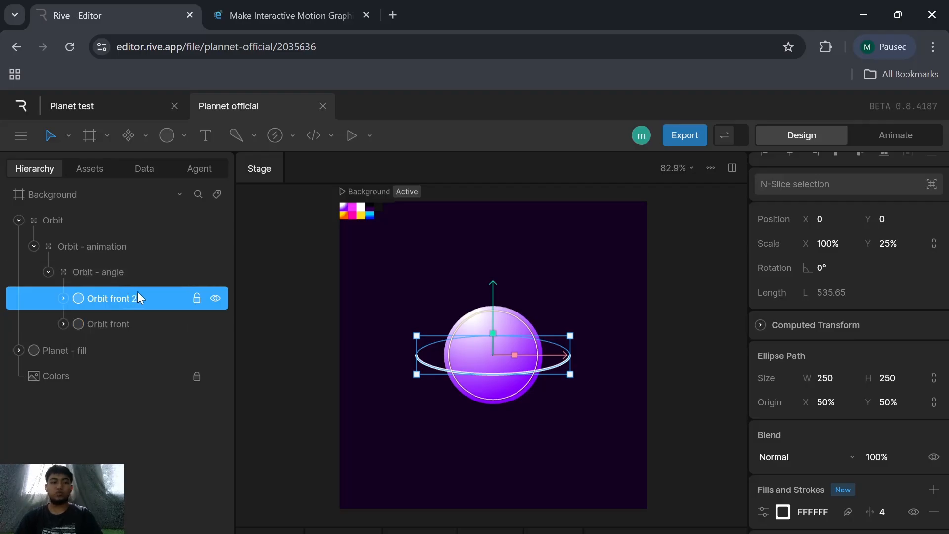
double_click(149, 297)
left_click(149, 298)
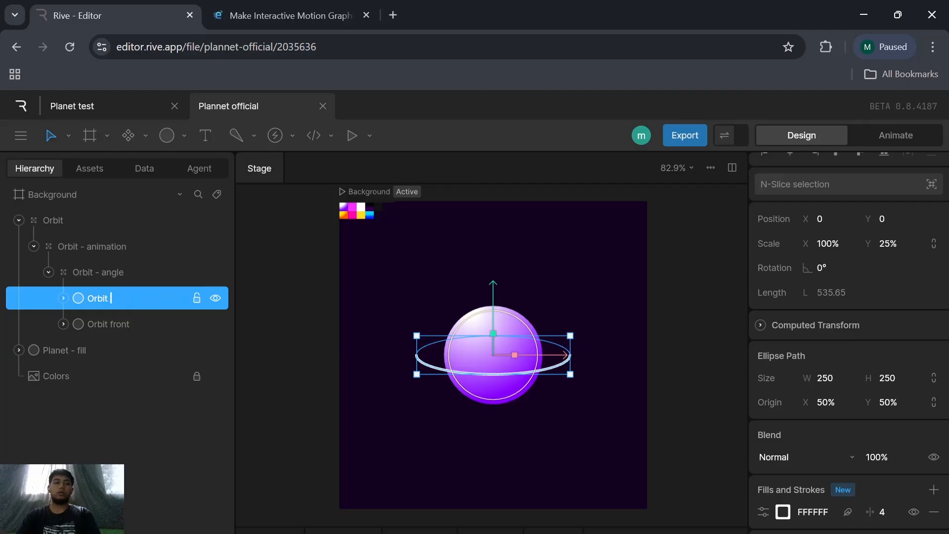
type("back")
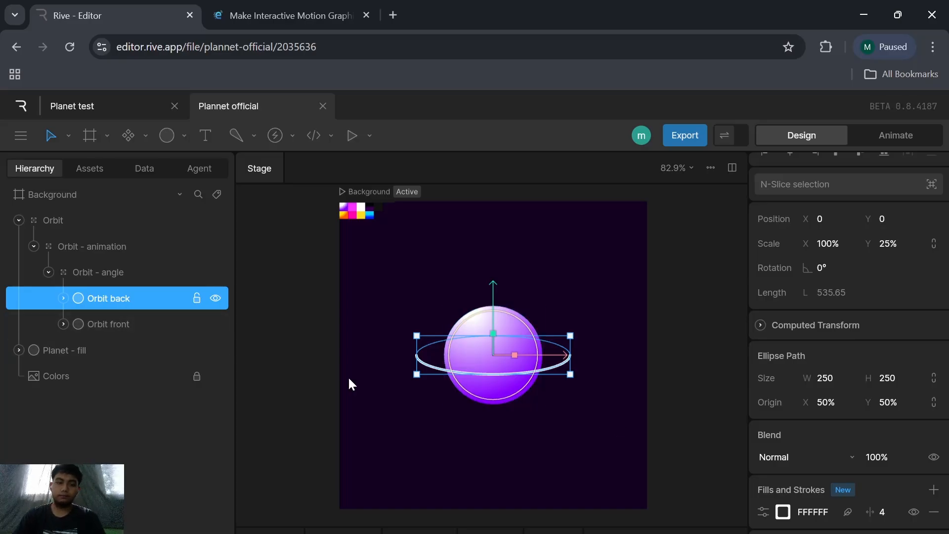
Step: Set the trim effect offset on the Orbit back stroke to 75%
left_click(763, 511)
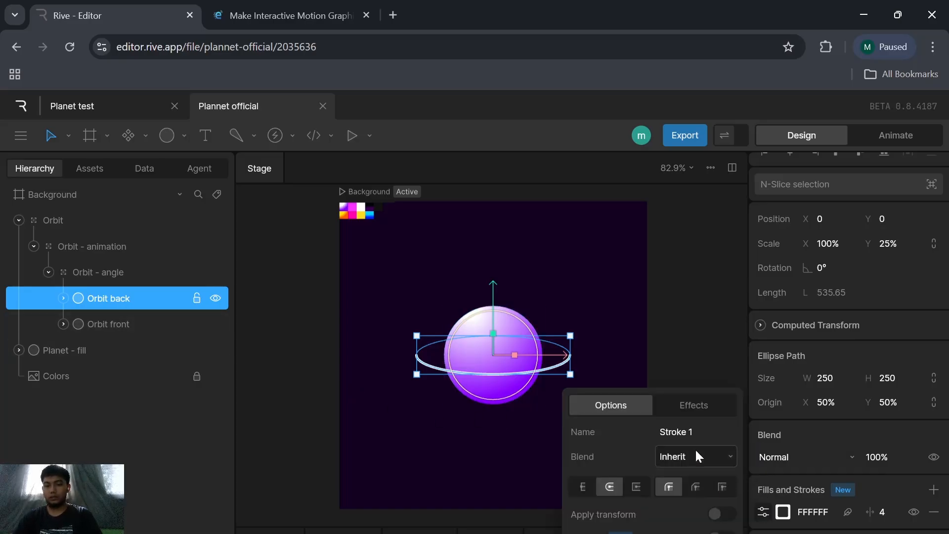
left_click(692, 403)
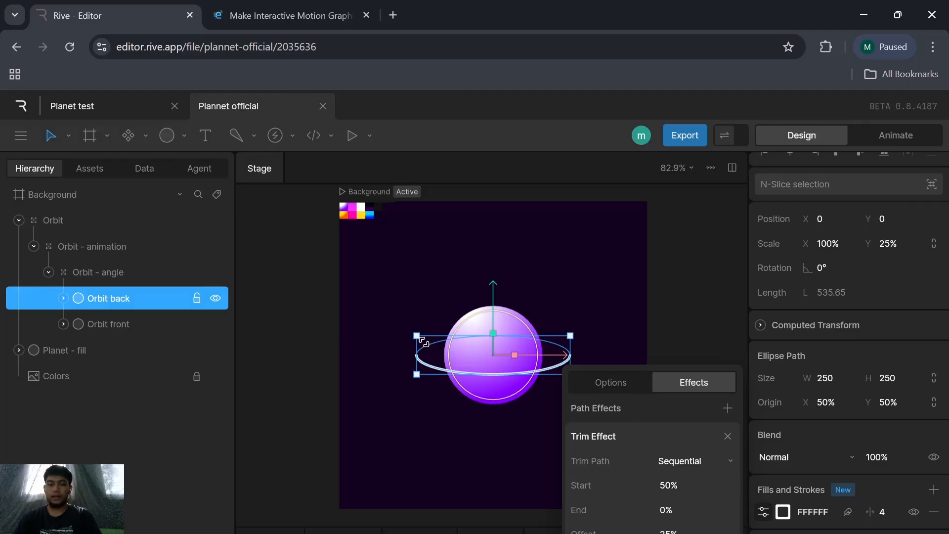
left_click(692, 529)
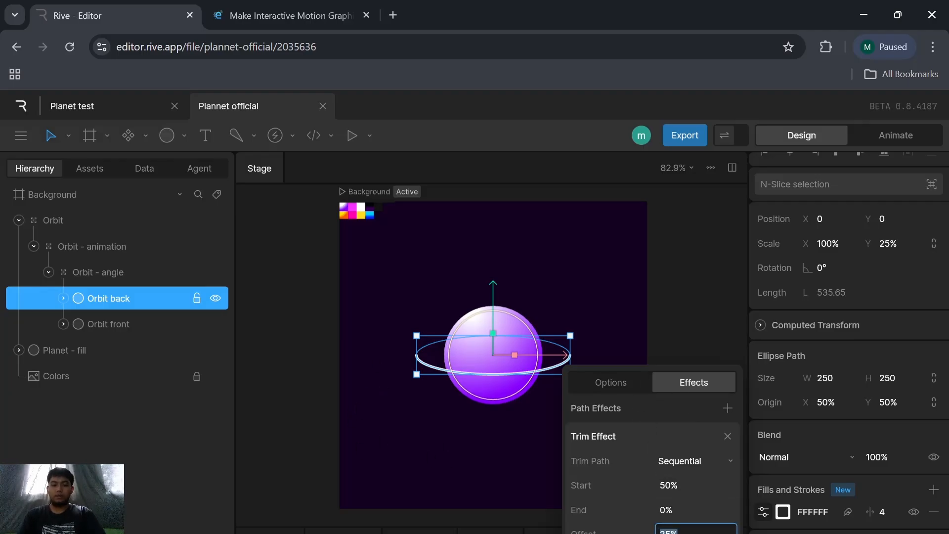
type("75")
key("Return")
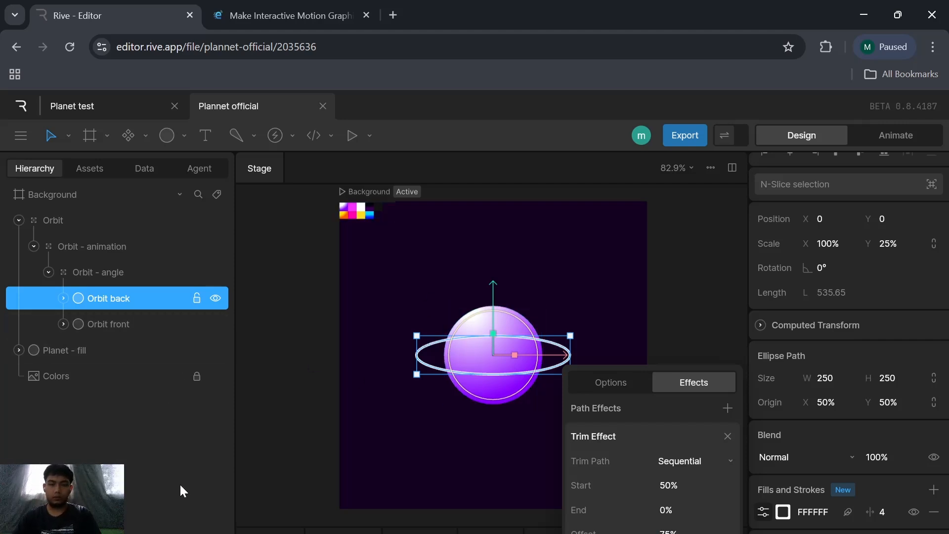
left_click(297, 357)
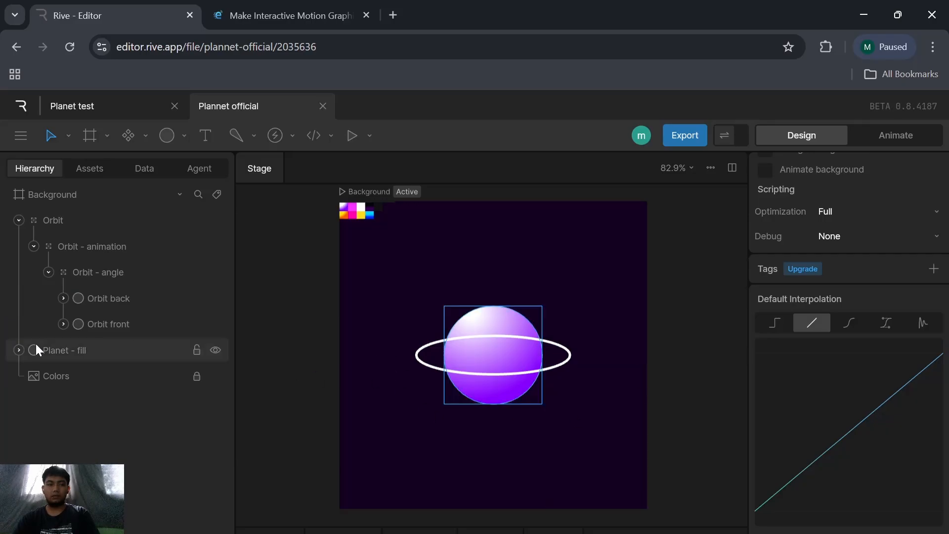
Step: Wrap the Planet - fill ellipse in two nested groups and expand both in the hierarchy
left_click(51, 348)
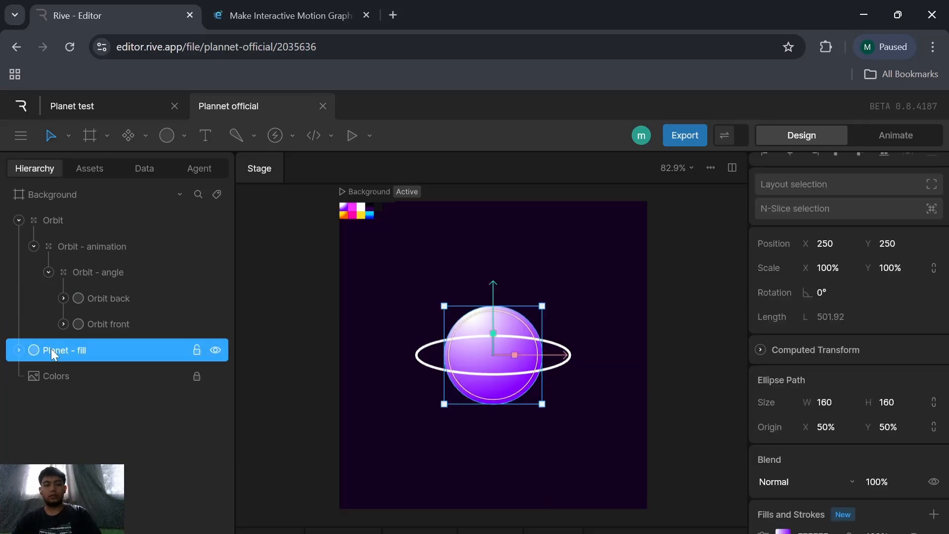
key("ctrl+g")
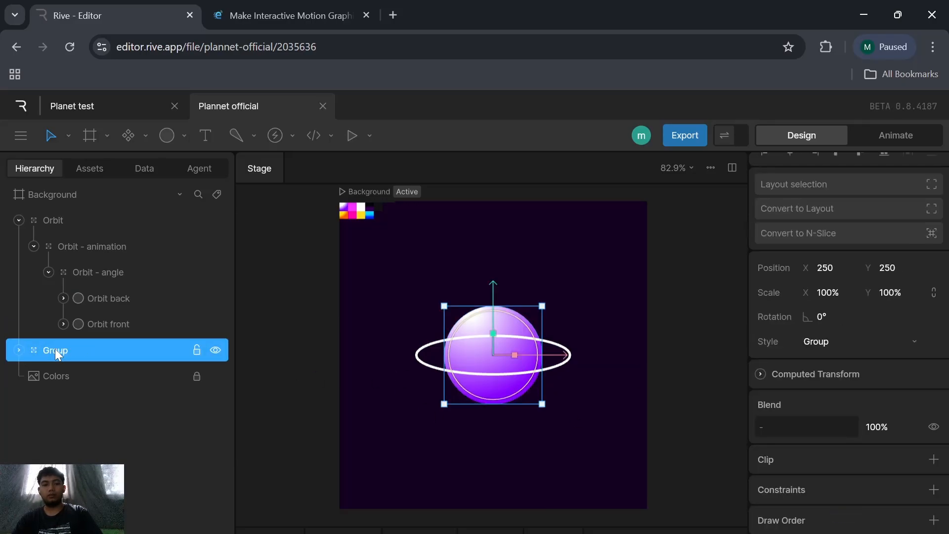
left_click(18, 350)
left_click(34, 376)
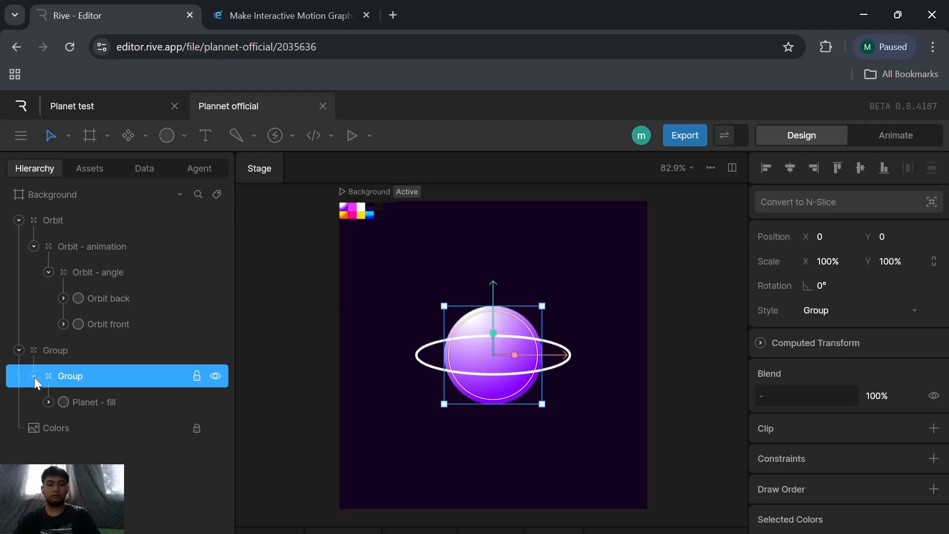
Step: Rename the inner group around Planet - fill as "Planet - animation" and the outer group as "Planet"
double_click(78, 375)
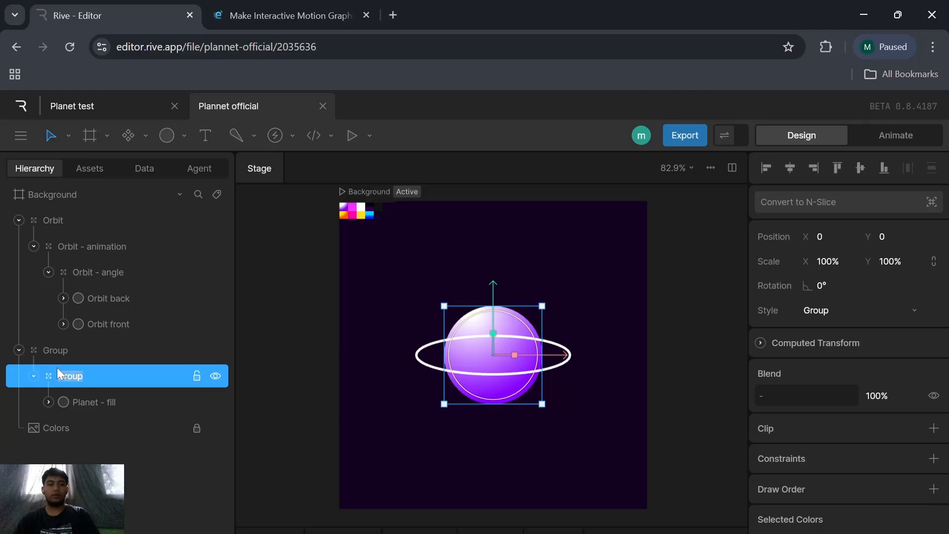
key("BackSpace")
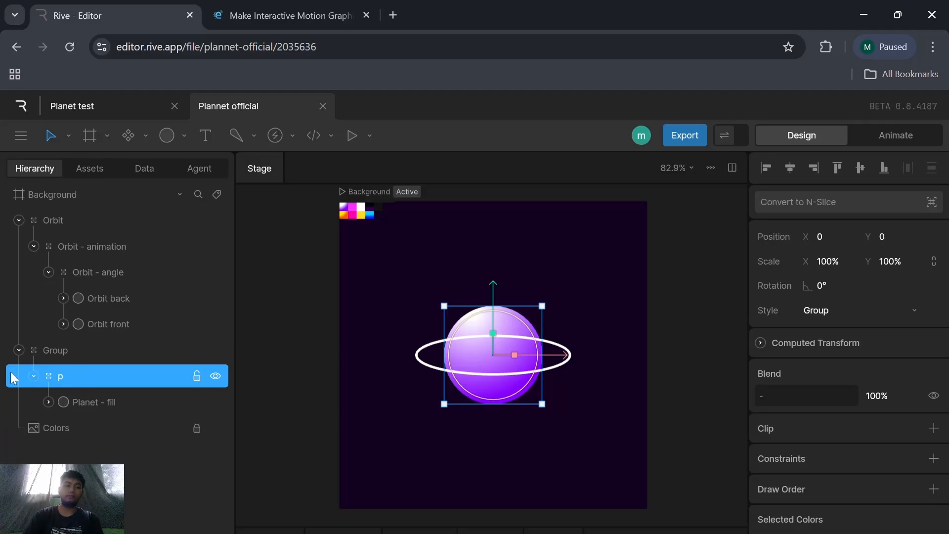
type("P")
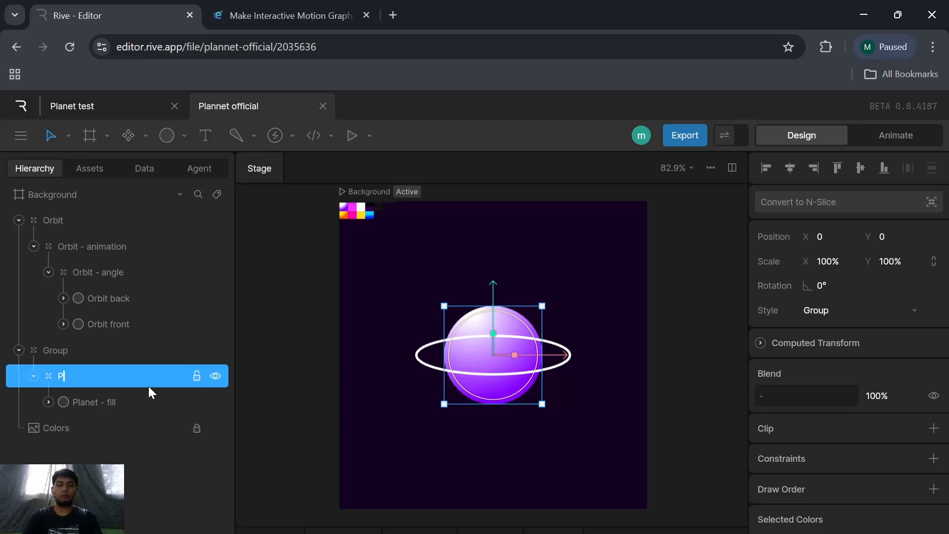
type("lanet ")
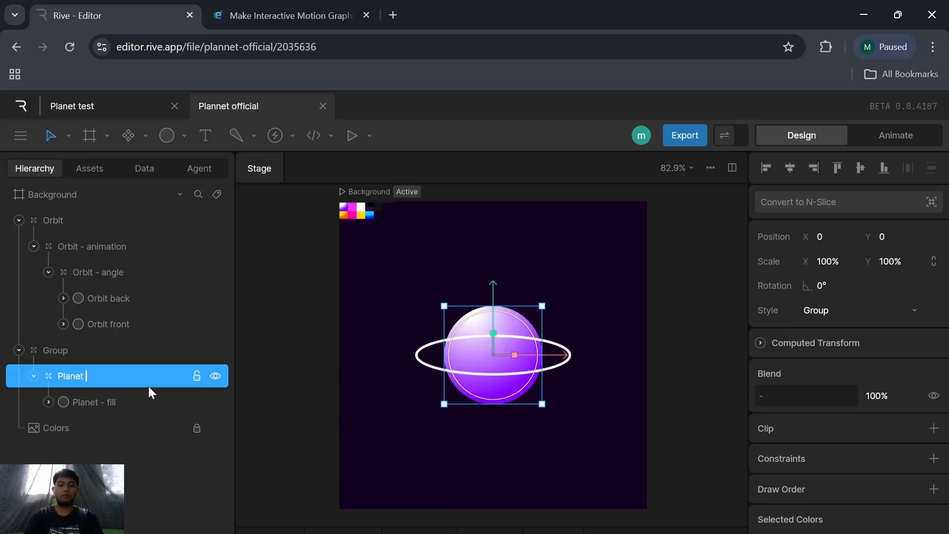
type("- animation")
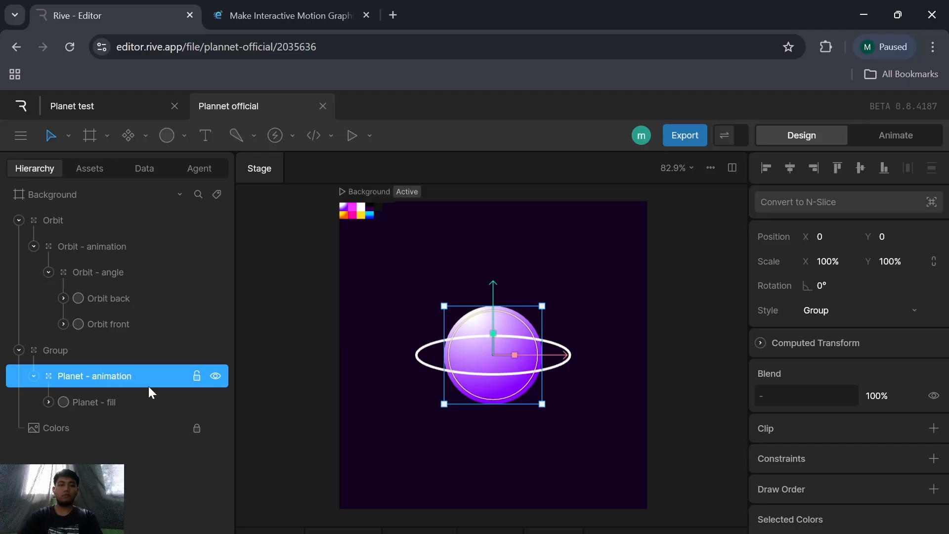
double_click(58, 349)
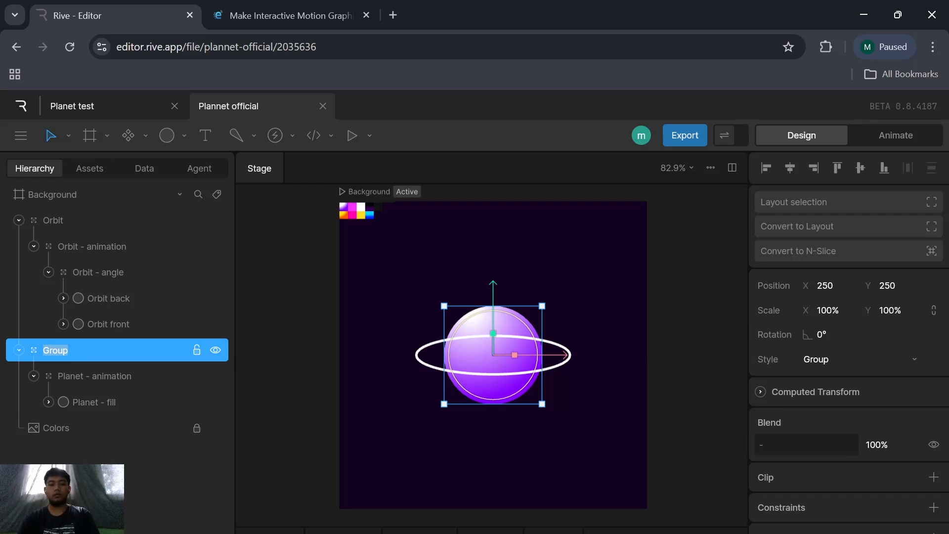
type("Planet")
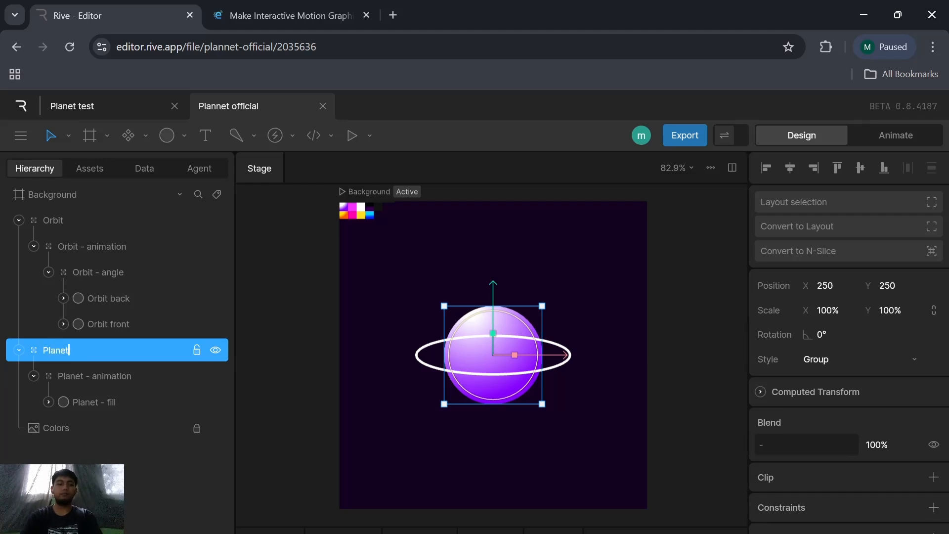
key("Return")
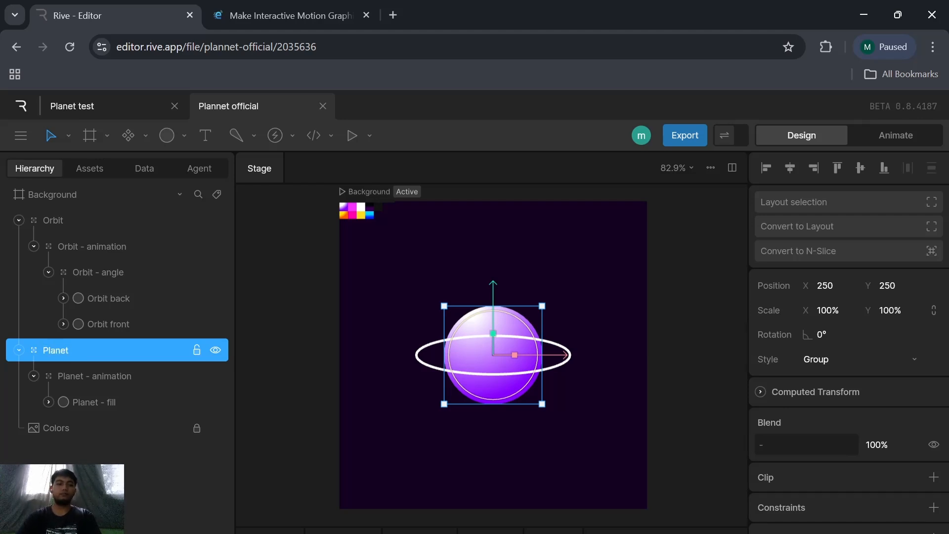
Step: Duplicate the Planet - fill ellipse inside the Planet - animation group and select the copy
left_click(126, 401)
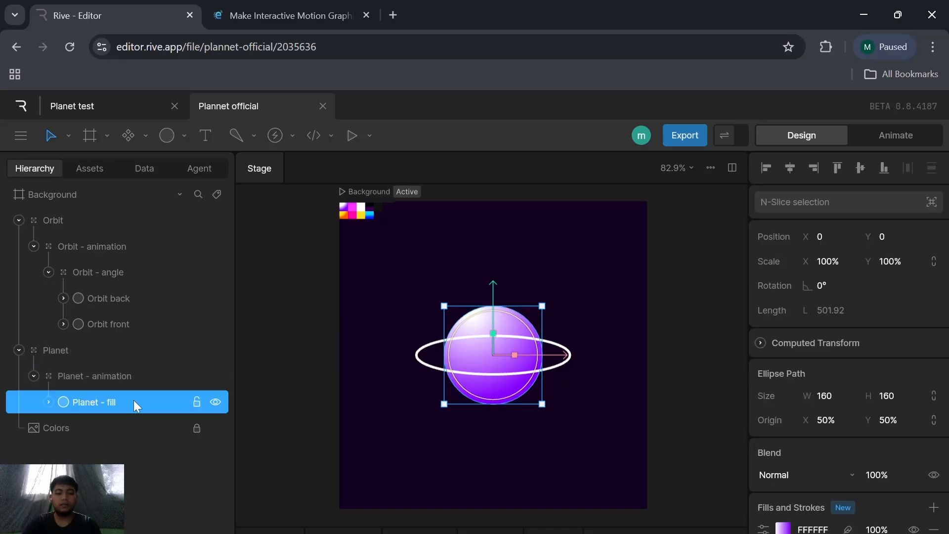
key("ctrl+d")
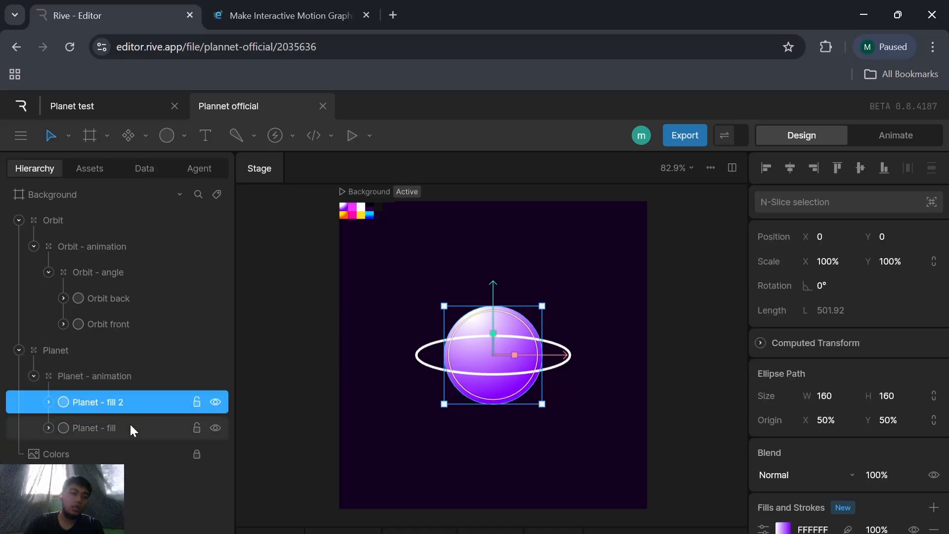
double_click(106, 428)
left_click(138, 398)
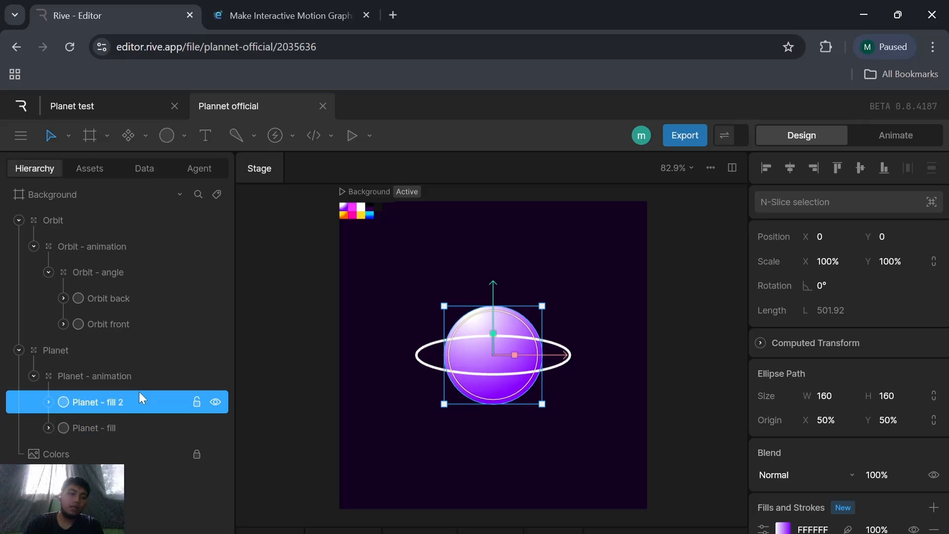
Step: Rename the copied planet ellipse as "Planet - order" and move it below Planet - fill in the hierarchy
double_click(136, 401)
key("BackSpace")
key("BackSpace")
key("BackSpace")
key("BackSpace")
key("BackSpace")
key("BackSpace")
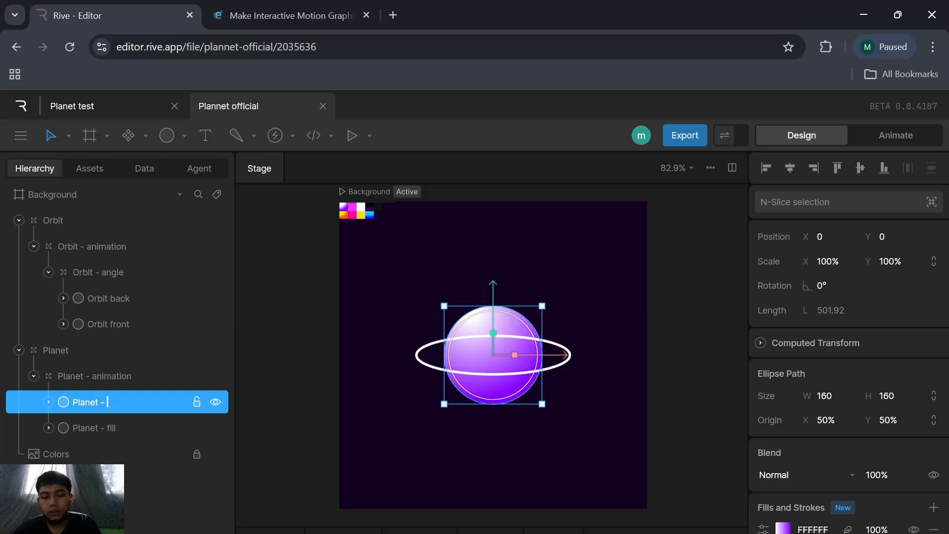
type("order")
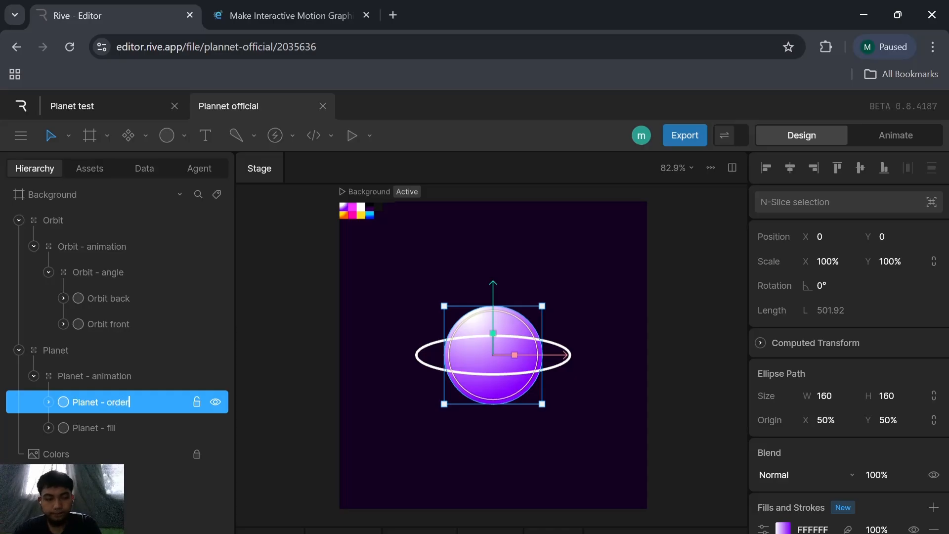
key("Return")
left_click_drag(146, 376, 140, 439)
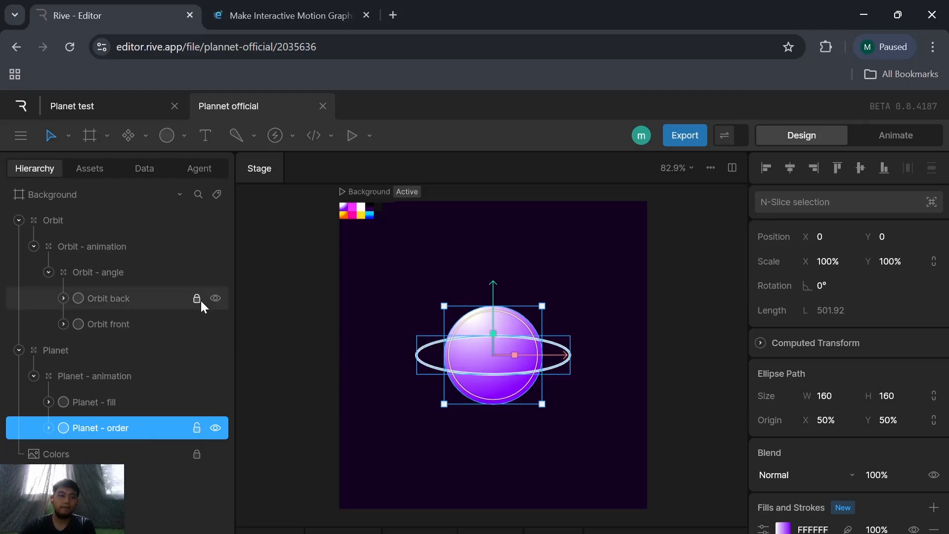
Step: Add a draw order rule to the Orbit back ellipse and make that rule the active one
left_click(159, 297)
scroll(811, 390, "down", 3)
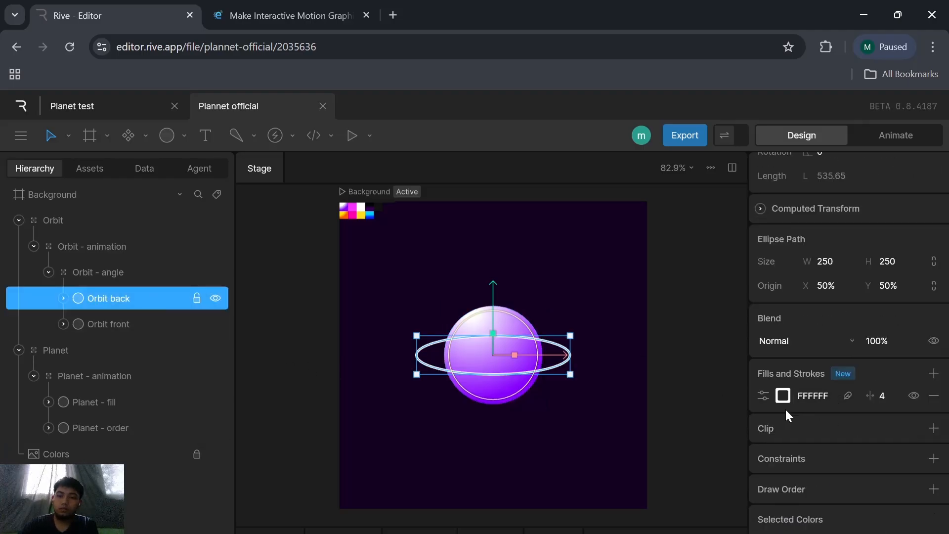
left_click(765, 394)
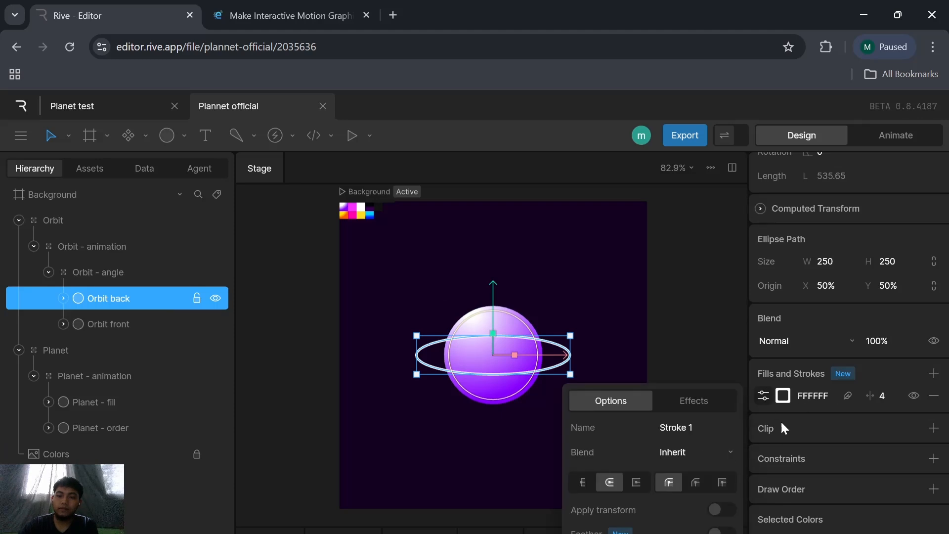
left_click(764, 397)
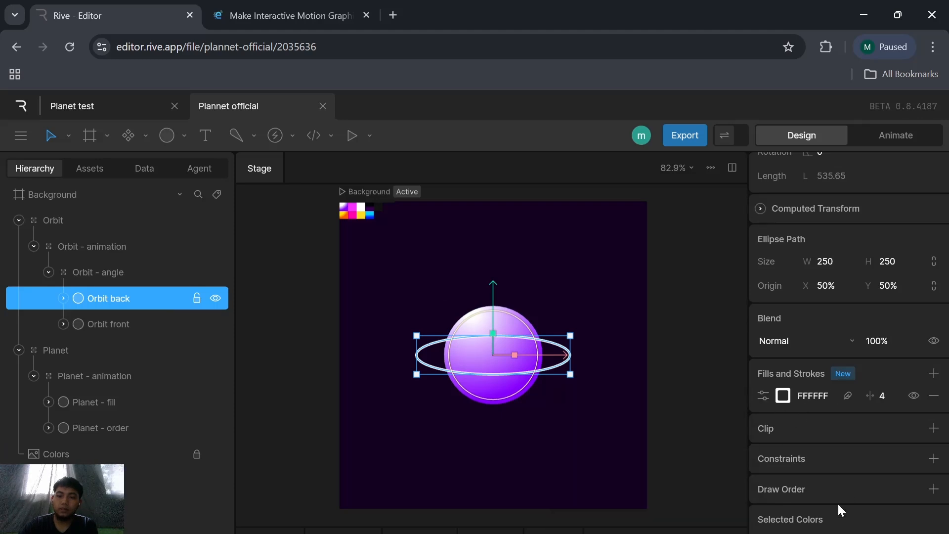
left_click(937, 489)
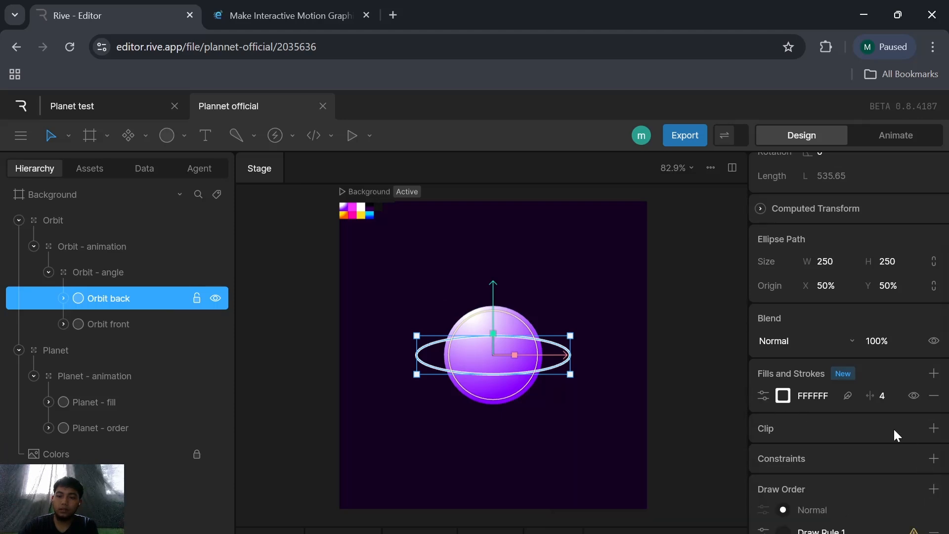
left_click(787, 530)
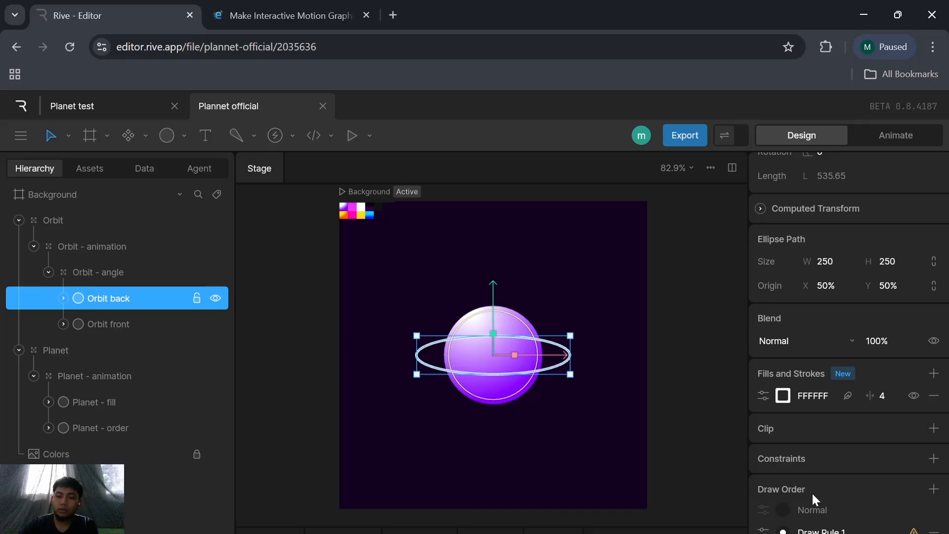
Step: Set Orbit back's draw rule to below target, with the Planet - order ellipse as the target
left_click(764, 531)
left_click(702, 500)
left_click(703, 527)
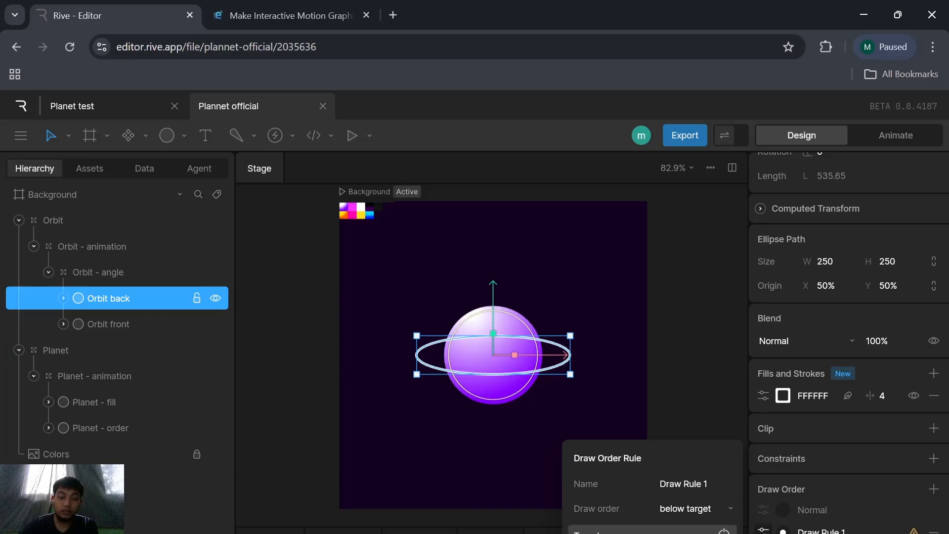
left_click(724, 531)
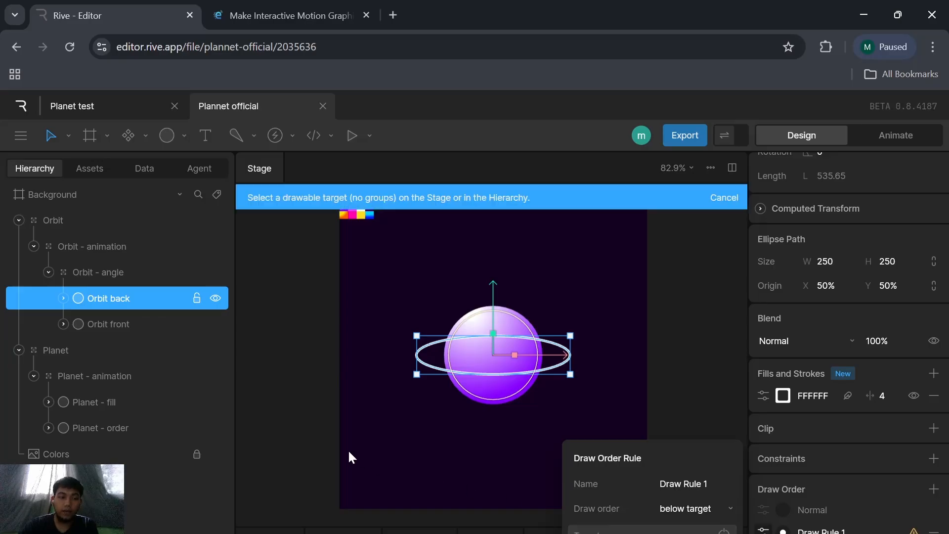
left_click(107, 428)
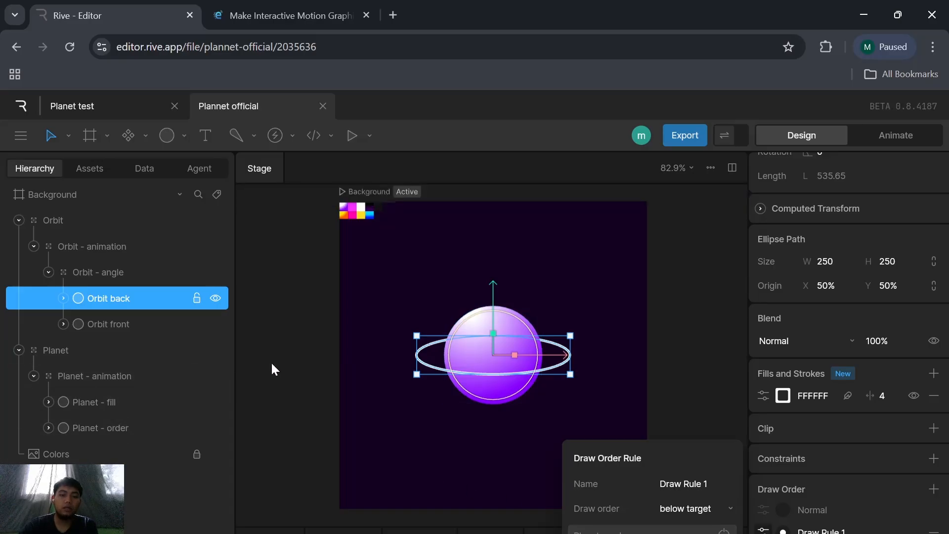
left_click(309, 367)
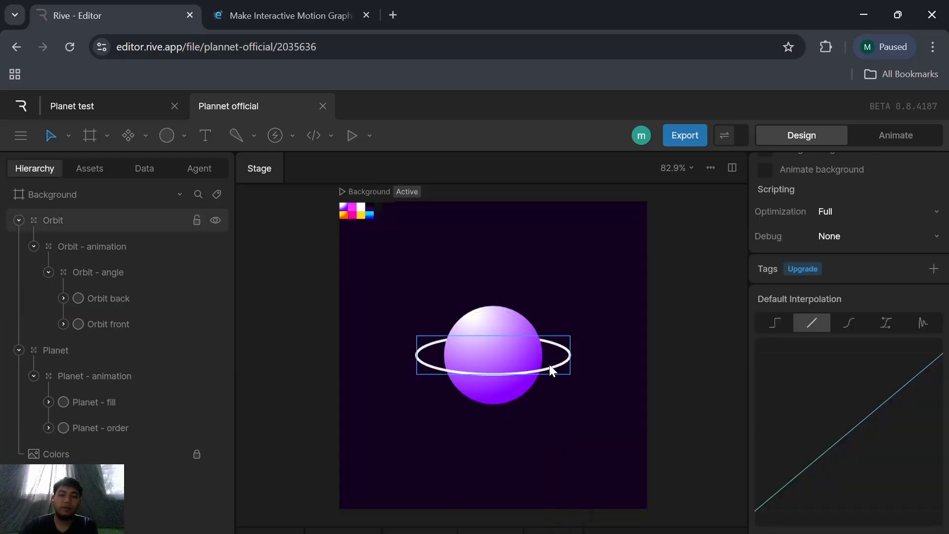
Step: Examine the orbit group, both orbit ellipses and the stroke options of Orbit front
left_click(551, 365)
left_click(648, 376)
left_click(557, 367)
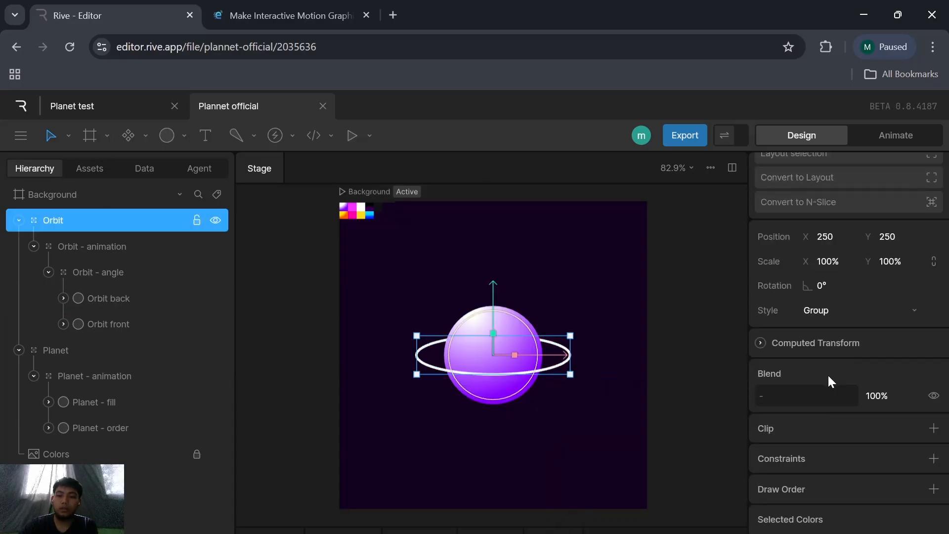
left_click(151, 324)
left_click(152, 300)
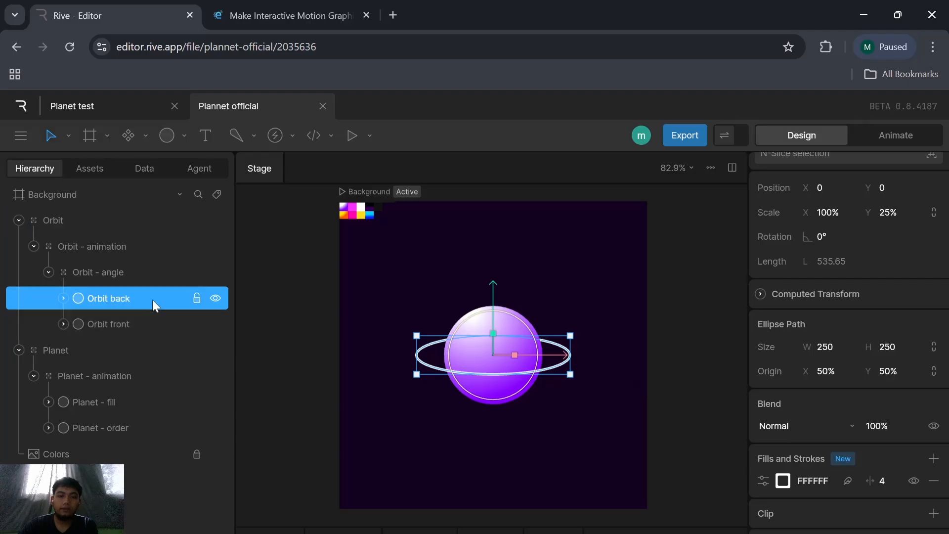
left_click(167, 327)
scroll(940, 386, "down", 2)
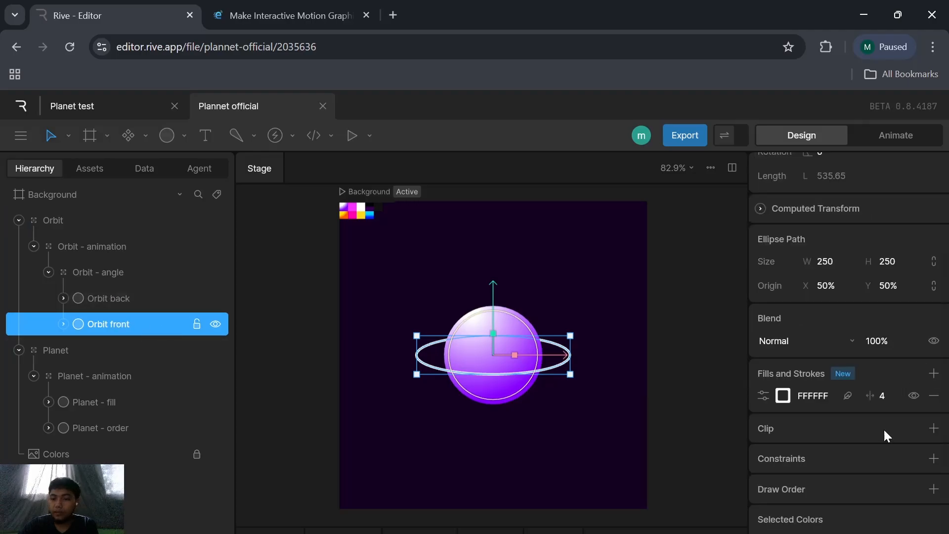
left_click(763, 395)
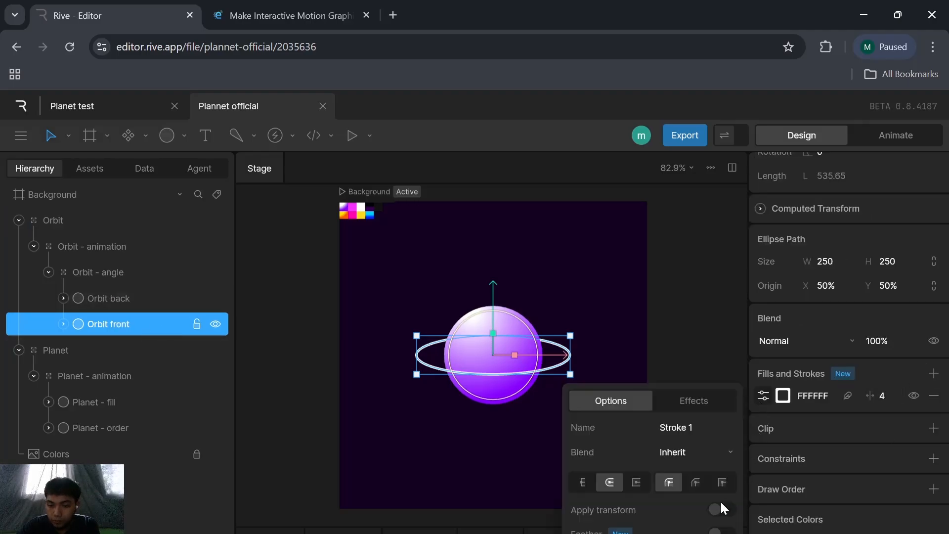
left_click(699, 404)
left_click(612, 385)
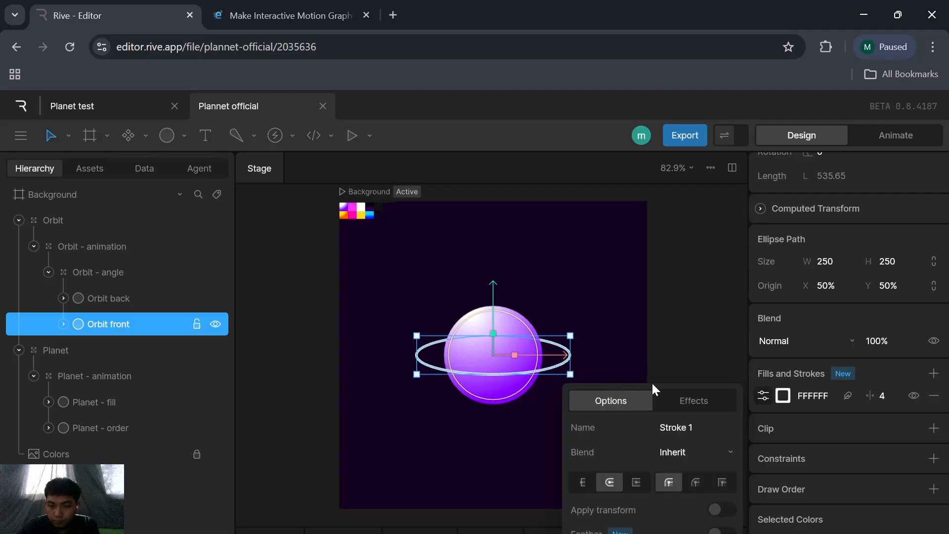
left_click(701, 347)
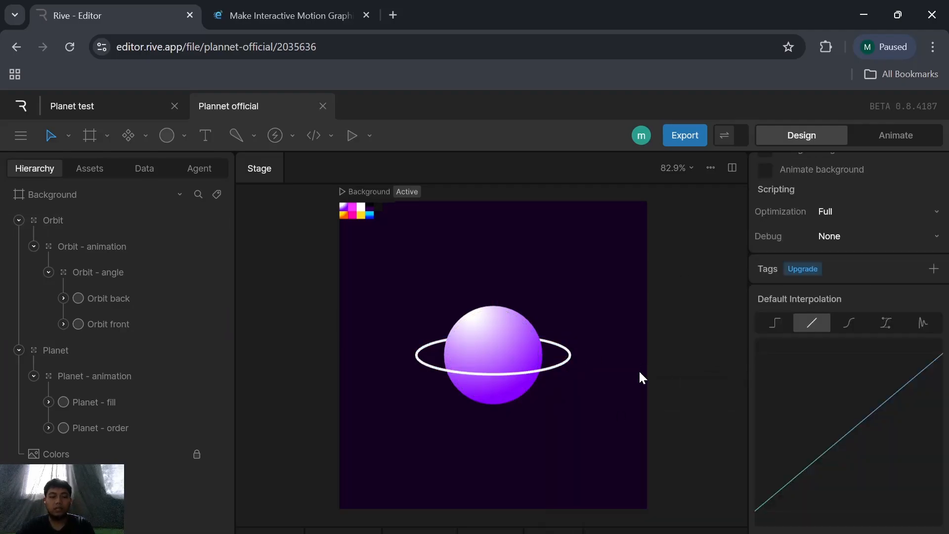
scroll(629, 380, "up", 3)
left_click_drag(588, 347, 610, 392)
scroll(687, 367, "down", 3)
left_click_drag(675, 335, 645, 334)
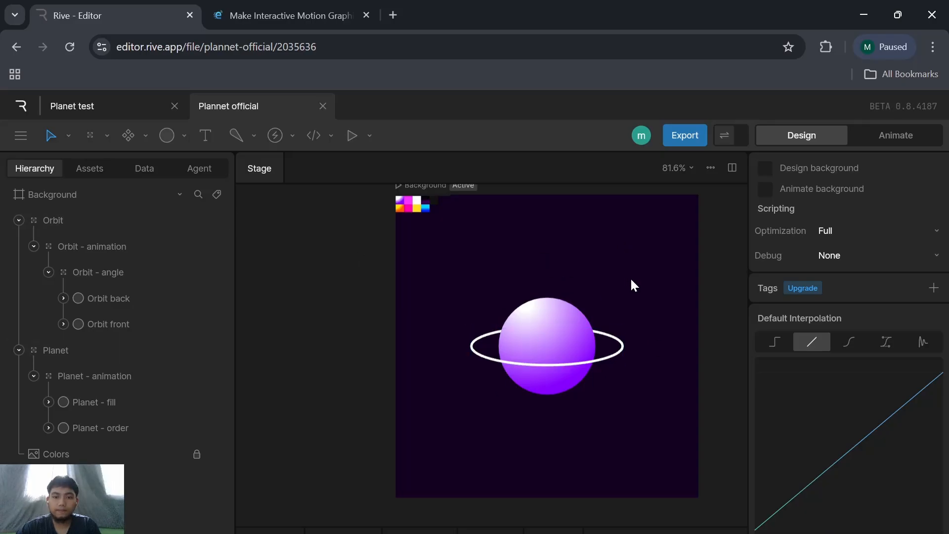
mouse_move(631, 280)
left_mouse_down()
mouse_move(574, 316)
mouse_move(633, 277)
left_mouse_up()
scroll(587, 316, "up", 3)
scroll(587, 317, "down", 3)
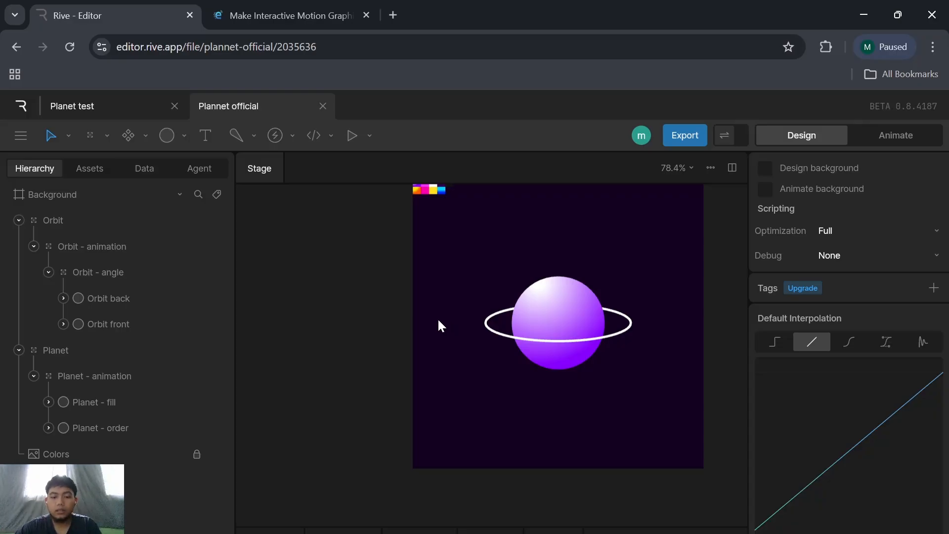
Step: Place an empty group on the artboard beside the planet's lower left and change its style to Target
key("g")
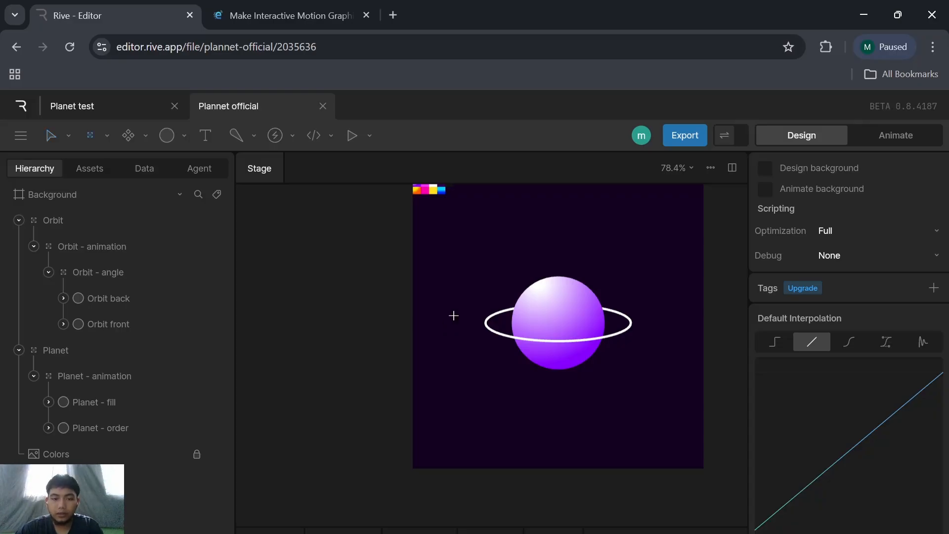
left_click(463, 348)
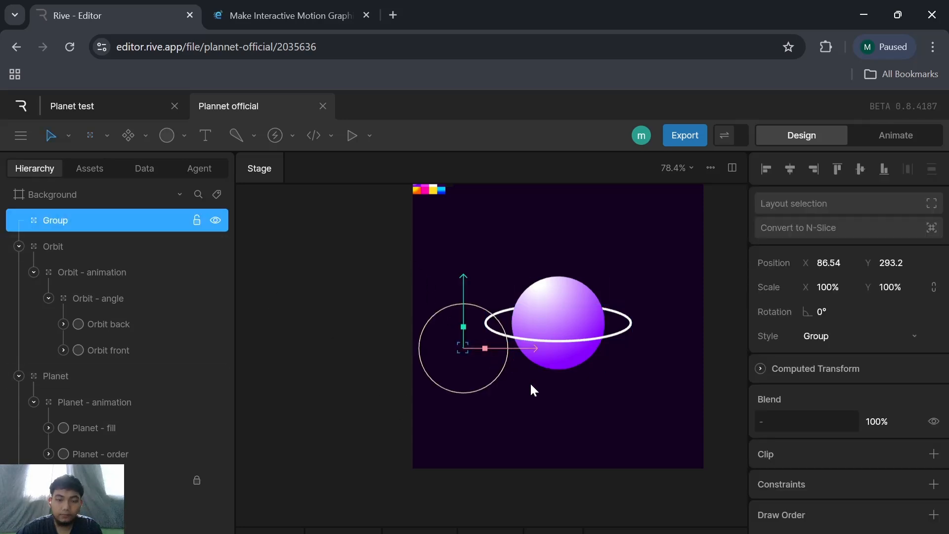
left_click_drag(531, 386, 447, 444)
scroll(469, 402, "up", 2)
scroll(468, 403, "down", 1)
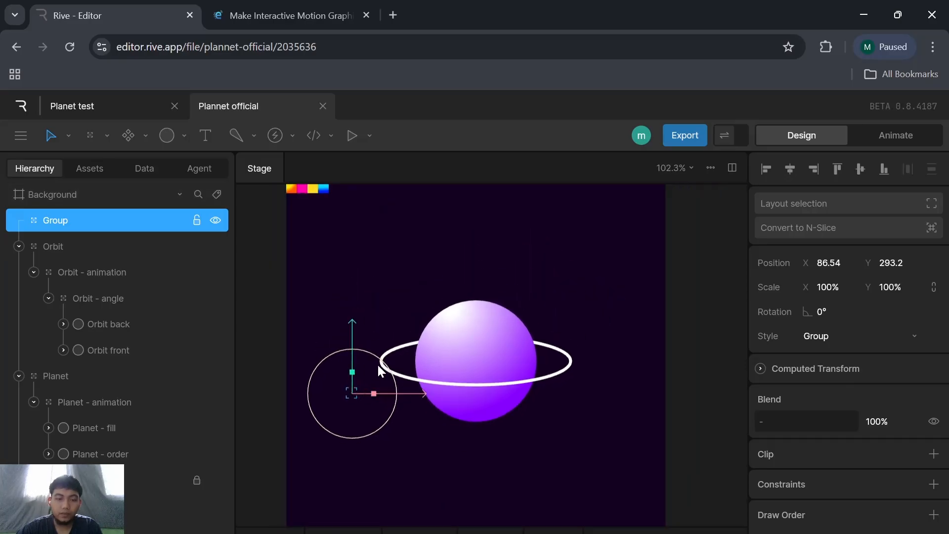
left_click(855, 336)
left_click(841, 356)
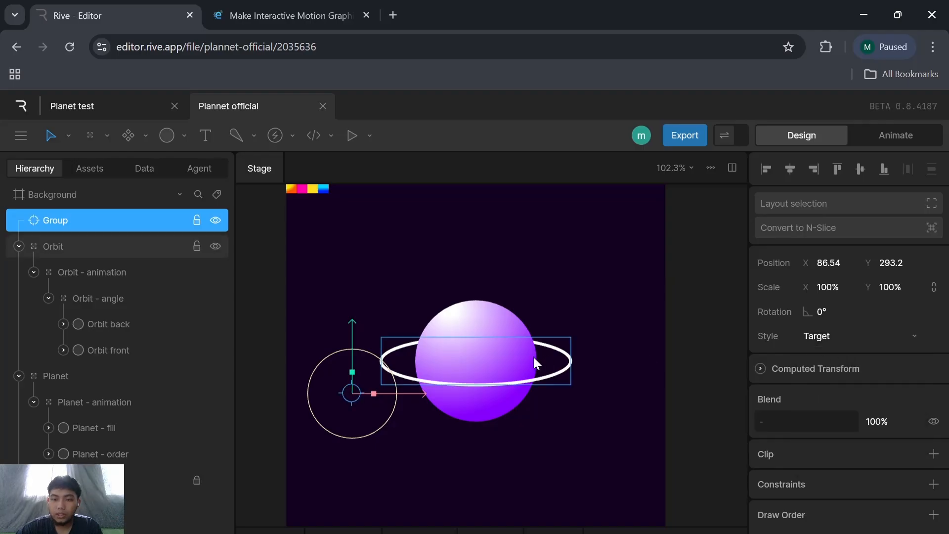
Step: Move the target to X 250, Y 281.5 on the ring's front edge and wrap it in a group
left_click_drag(389, 393, 520, 392)
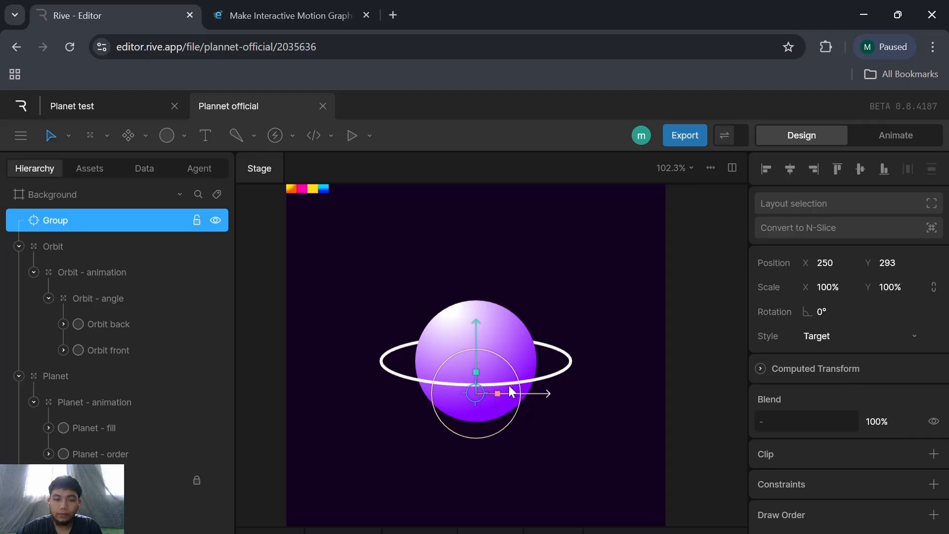
left_click_drag(477, 330, 477, 324)
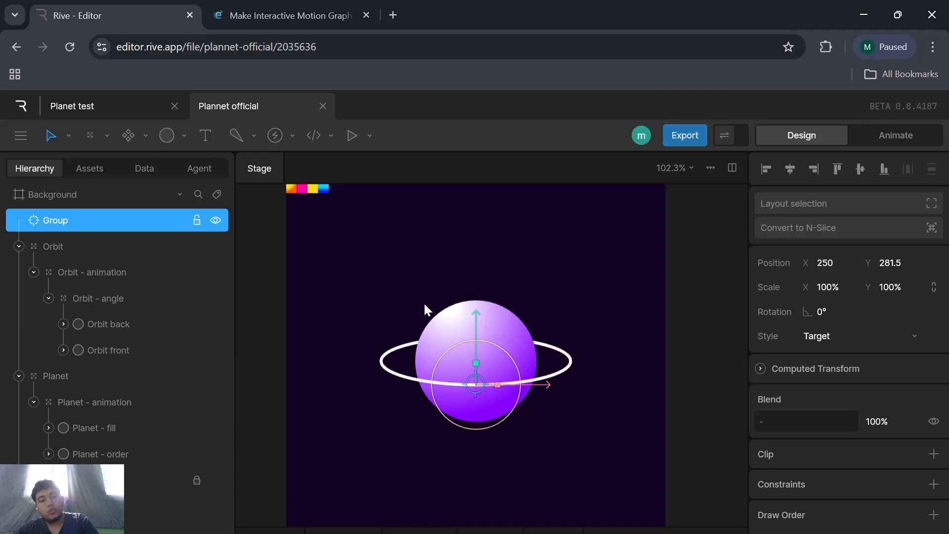
key("ctrl+g")
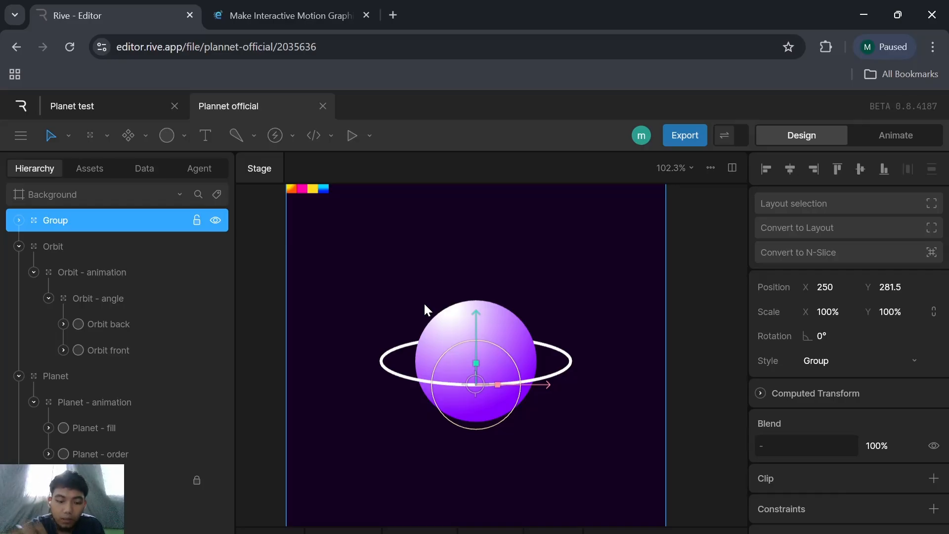
Step: With Freeze active, move only the new group's origin to X 250, Y 250 at the planet's centre
key("y")
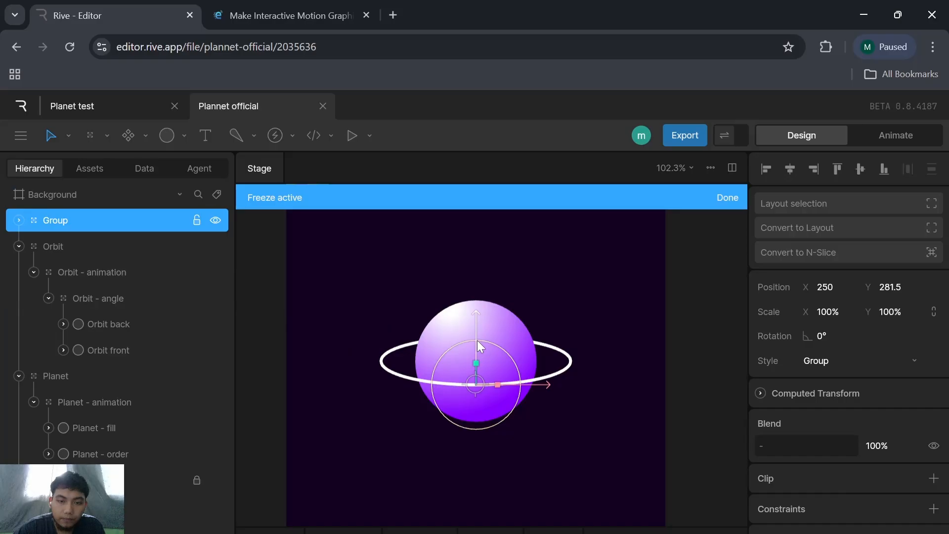
left_click_drag(476, 340, 467, 317)
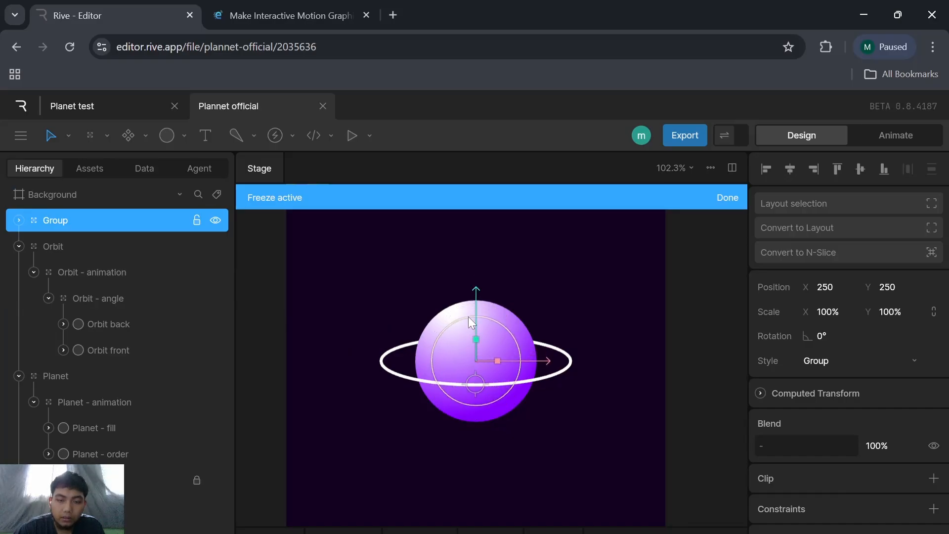
left_click(737, 199)
Step: Rename the group containing the target as "Orbit - track"
double_click(65, 219)
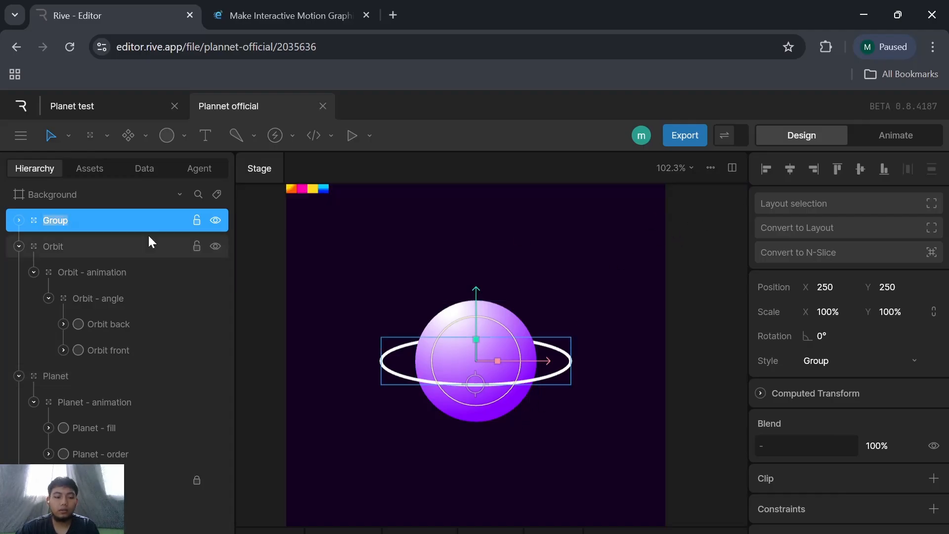
type("O")
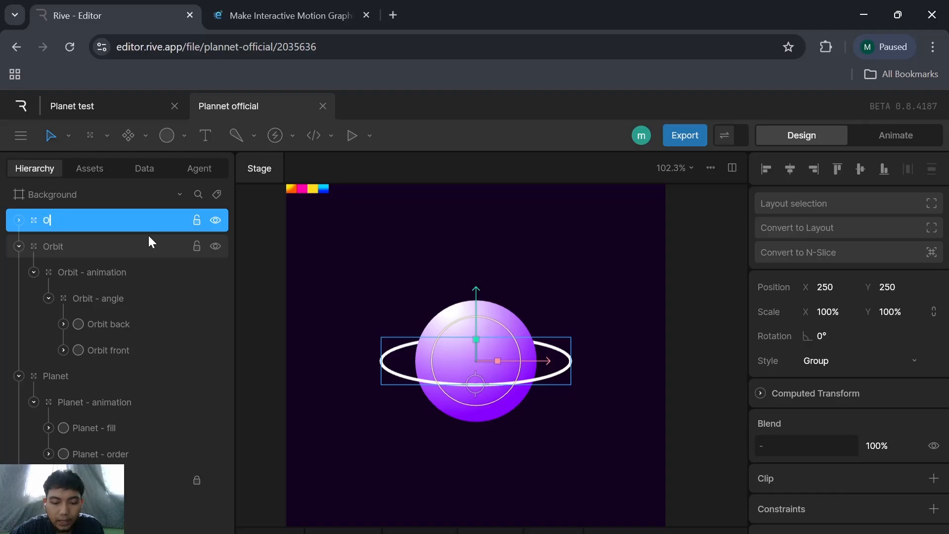
type("rbit -")
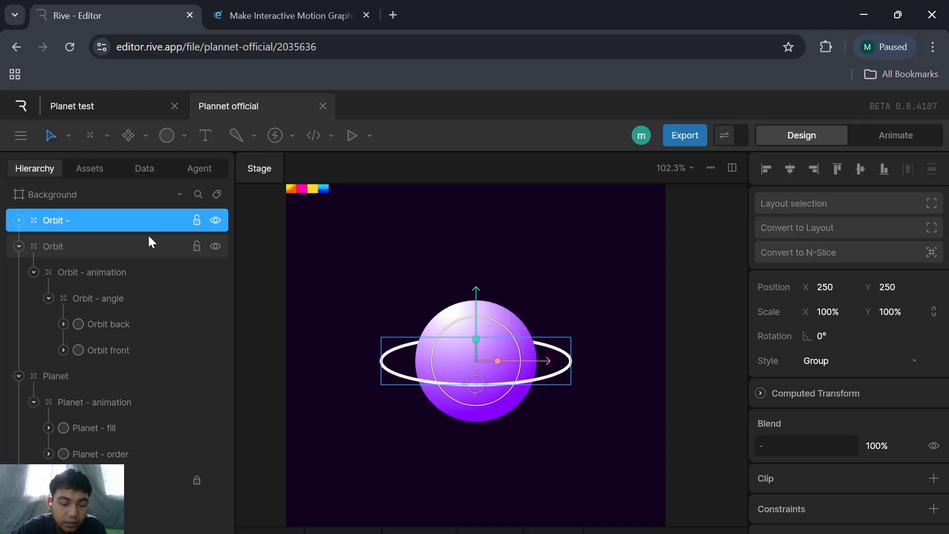
type(" Ta")
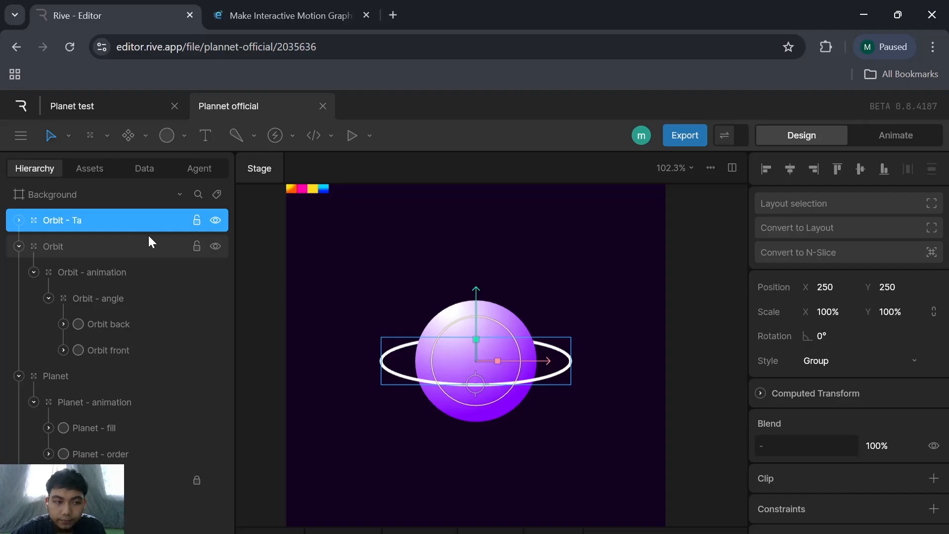
key("BackSpace")
key("BackSpace")
type("tr")
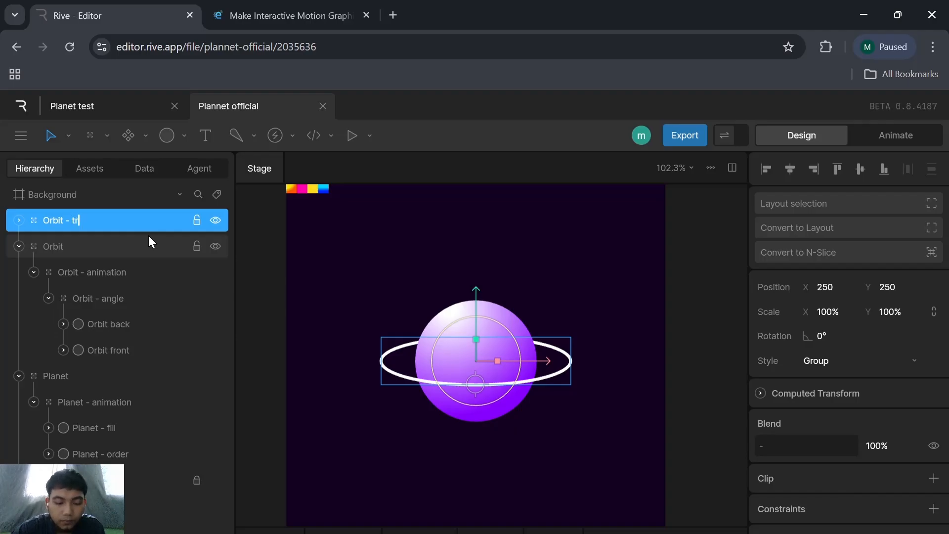
type("ack")
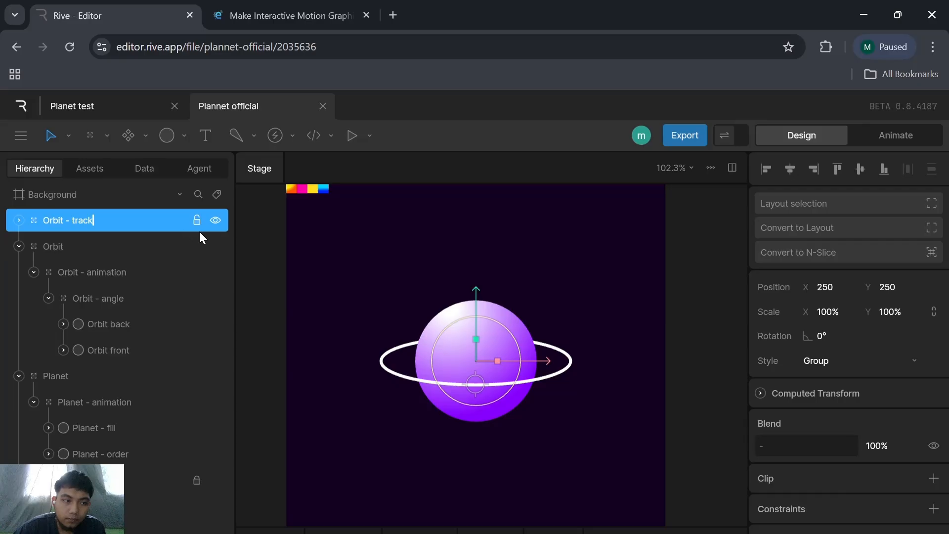
left_click(330, 308)
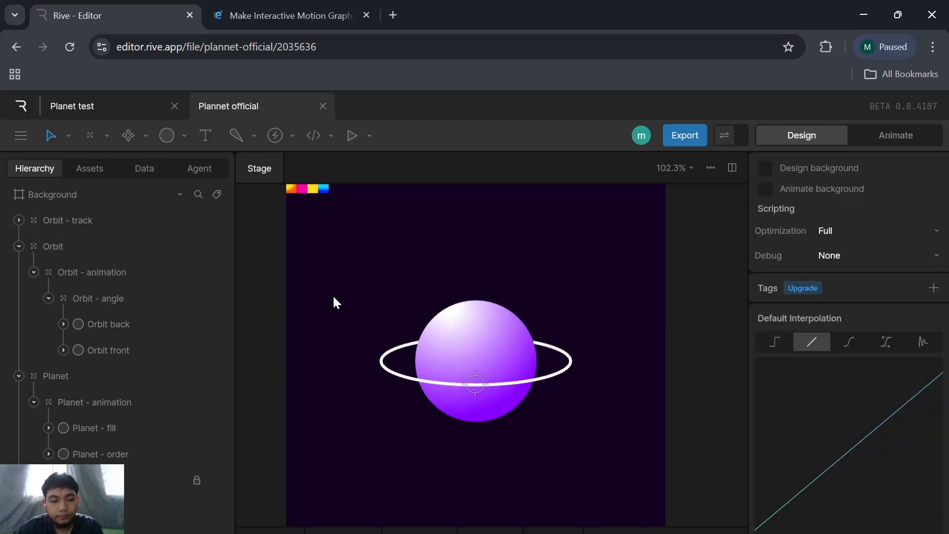
Step: Duplicate the Orbit - track group
left_click(139, 225)
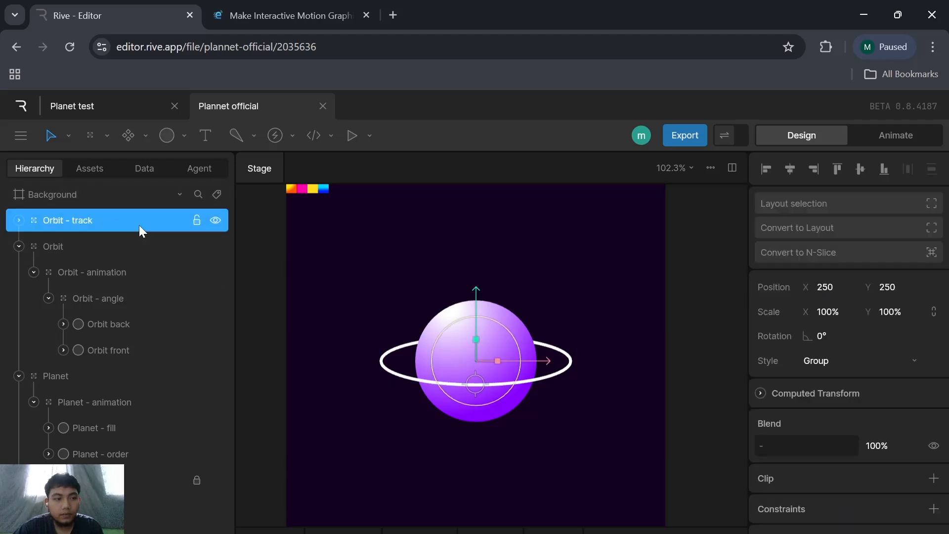
key("ctrl+d")
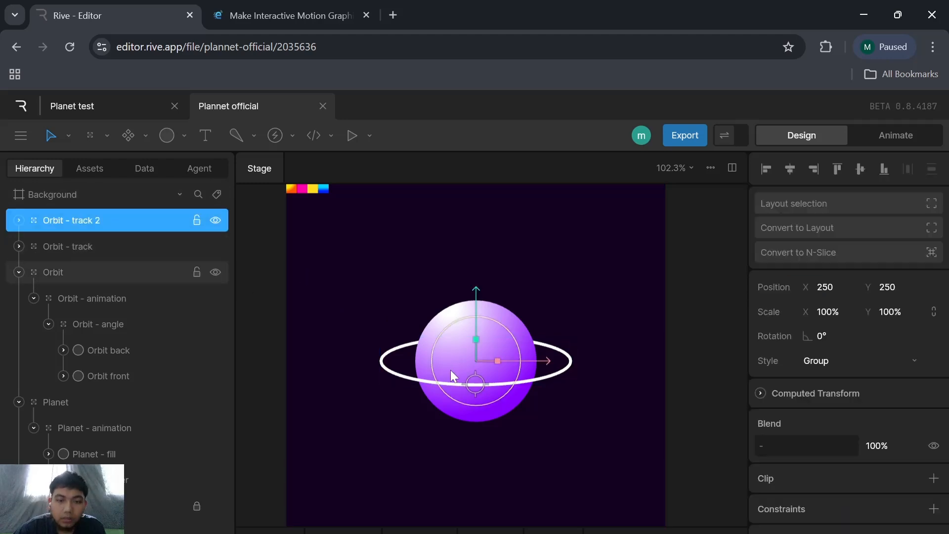
Step: Set the rotation of the duplicated Orbit - track 2 group to 180°
left_click(829, 339)
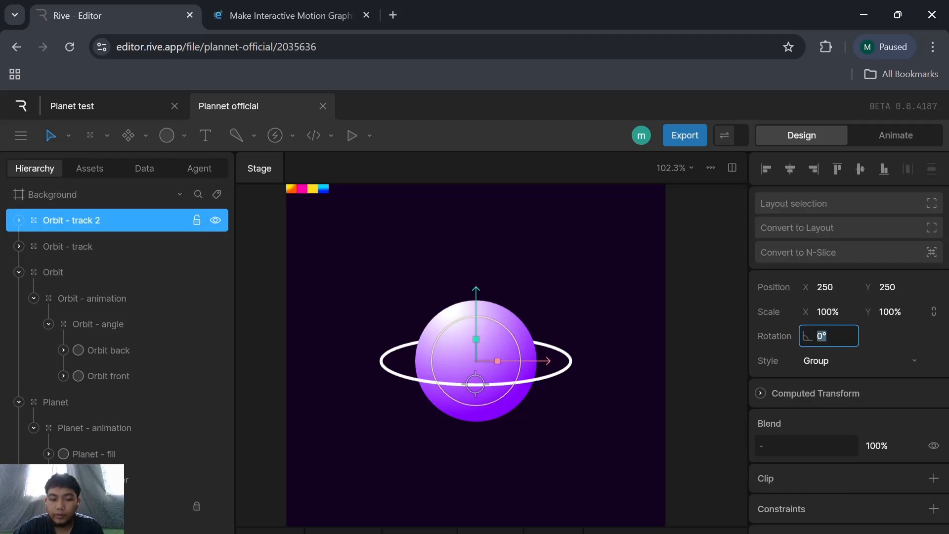
type("180")
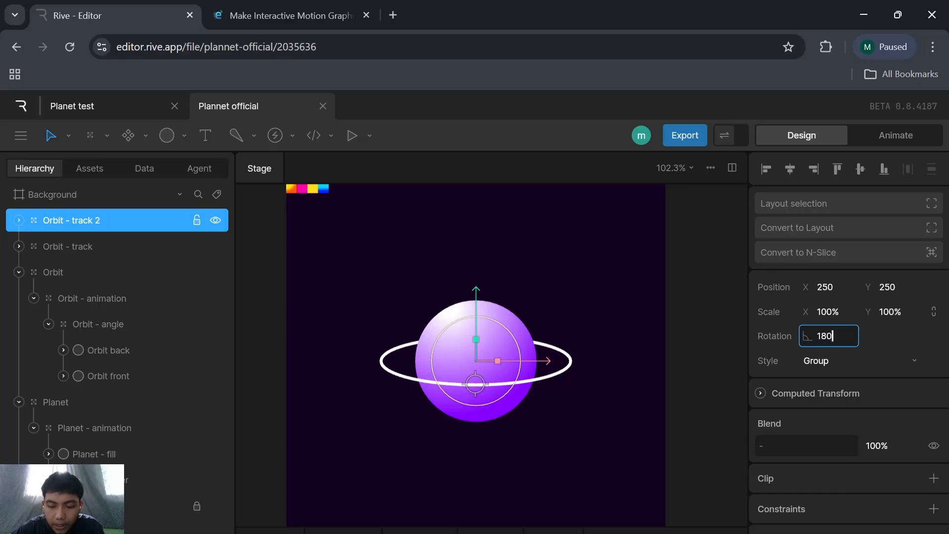
key("Return")
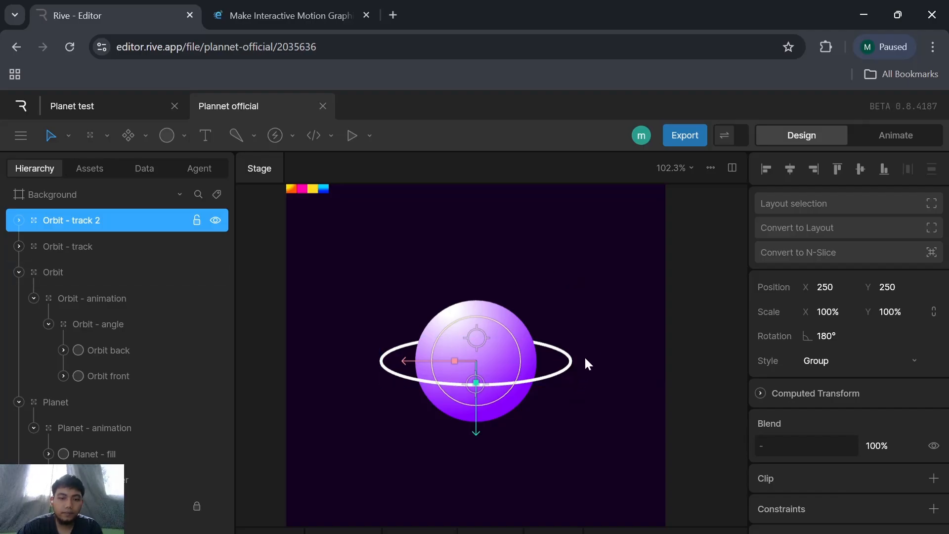
Step: Undo the rotation, the duplicate and the earlier target and group, back to only the Orbit and Planet groups
key("ctrl+z")
key("ctrl+z")
key("ctrl+z")
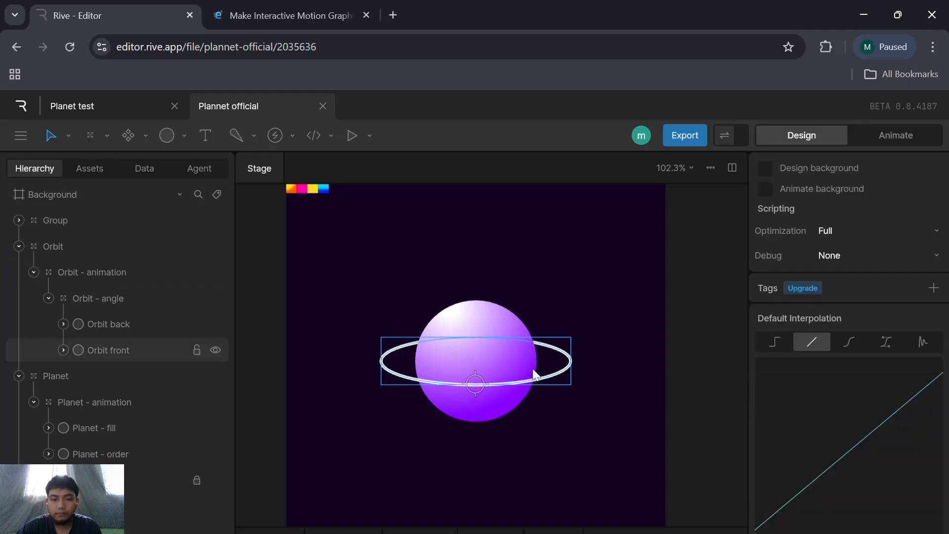
key("ctrl+z")
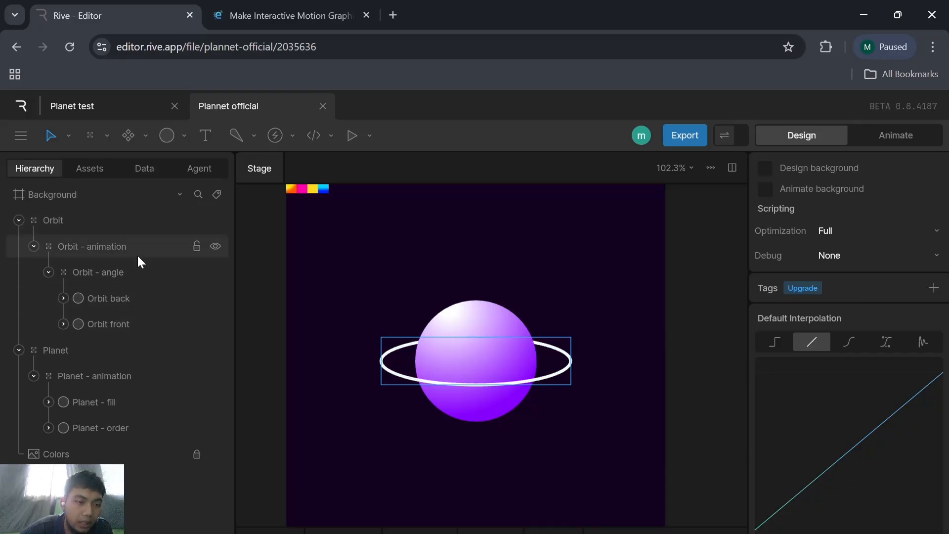
Step: Set the Y scale of the Orbit - angle group to 100% and clear the selection
left_click(136, 271)
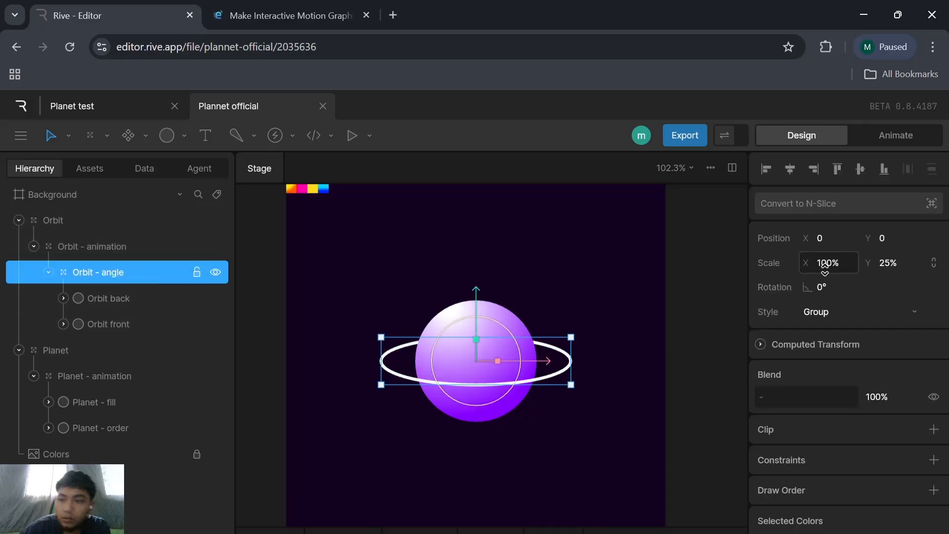
left_click(875, 266)
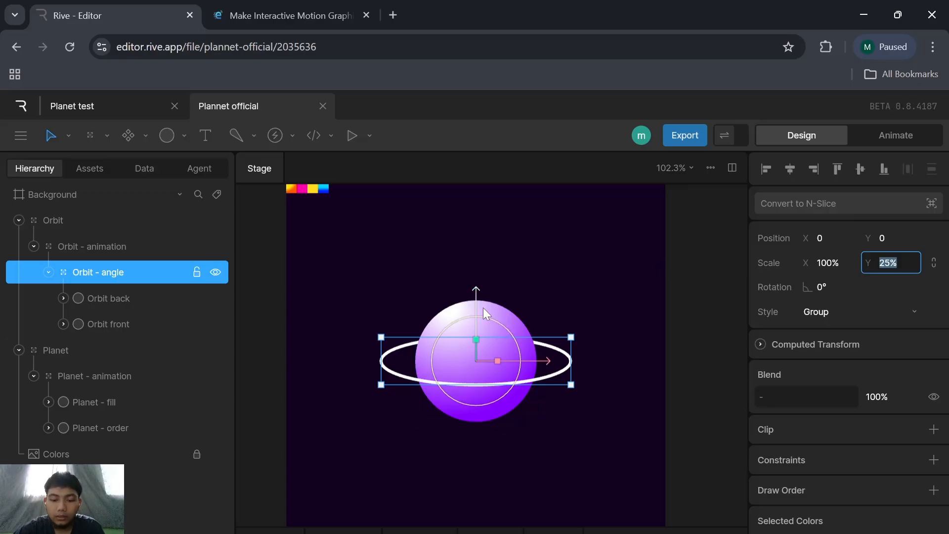
type("100")
key("Return")
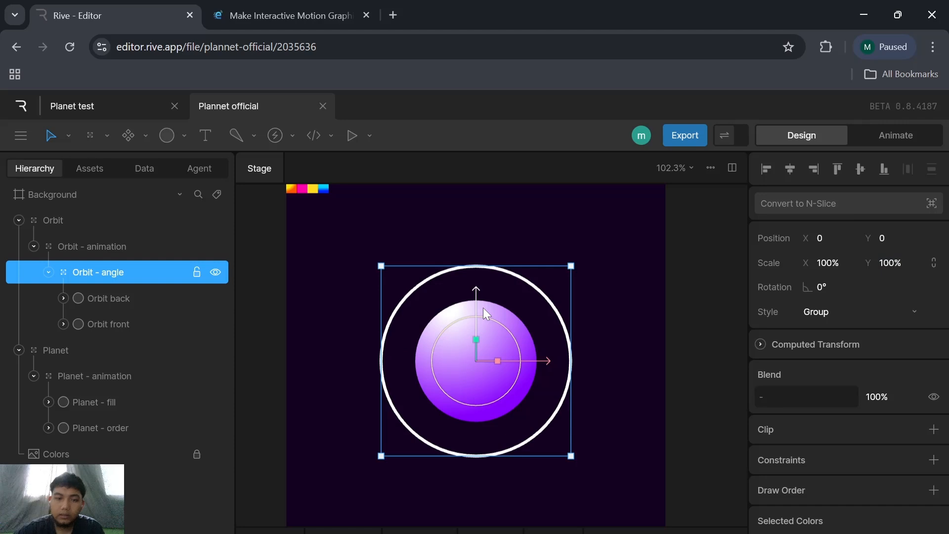
left_click(591, 357)
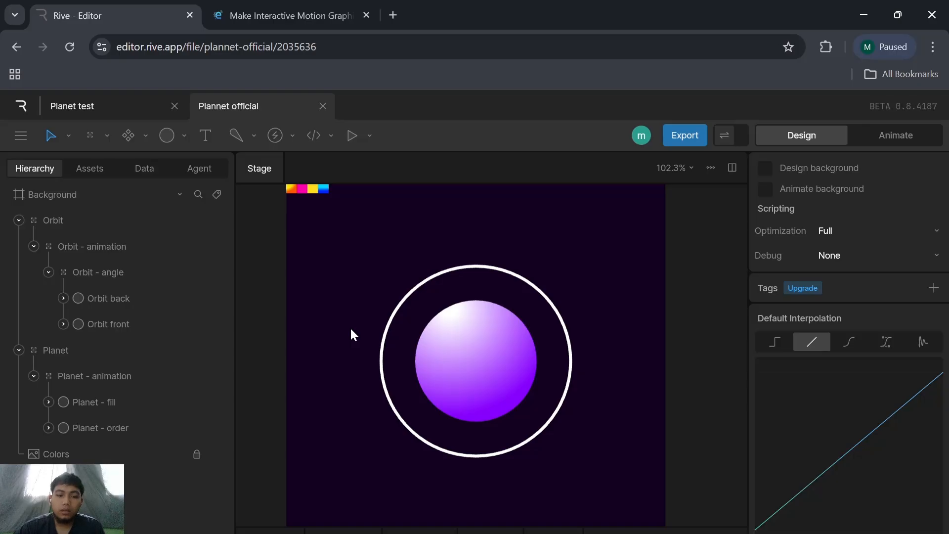
Step: Create a group with the Target style, place it on the ring's bottom edge at X 250, Y 375, and wrap it in a group
left_click(345, 372)
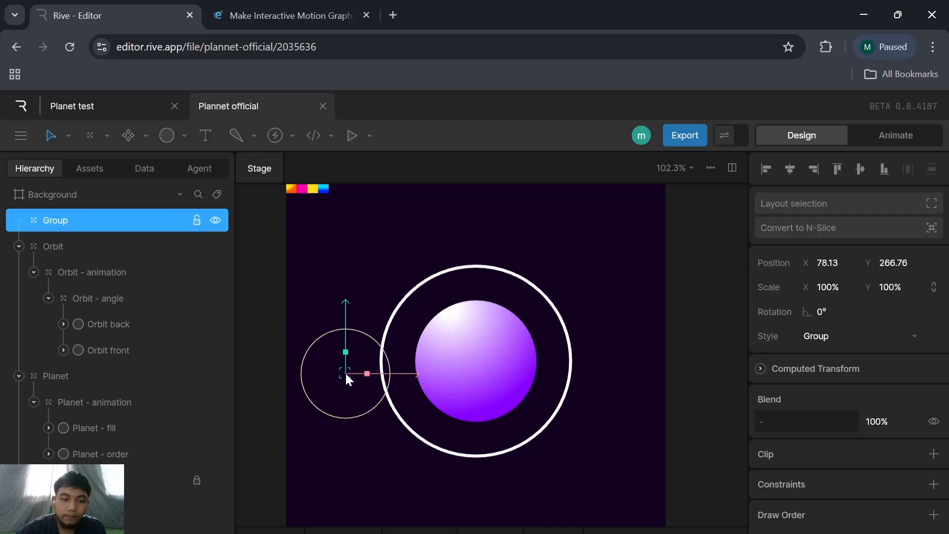
left_click(907, 339)
left_click(867, 361)
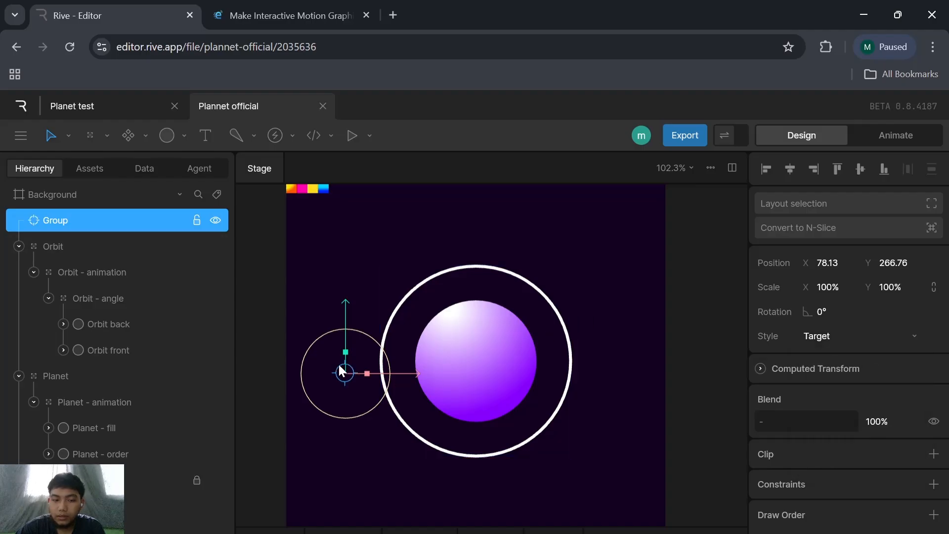
left_click_drag(343, 374, 480, 453)
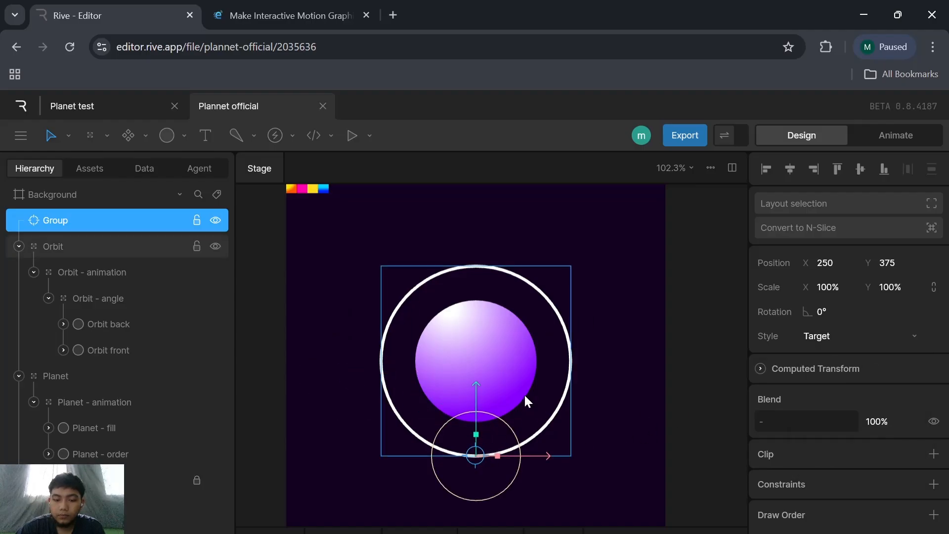
key("ctrl+z")
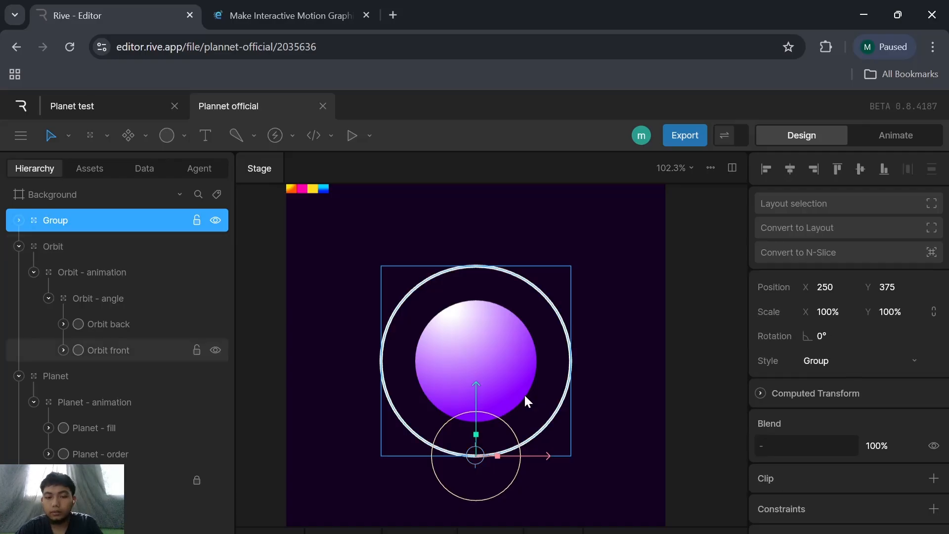
Step: With Freeze active, move only the wrapping group's origin to X 250, Y 250 at the planet's centre, and exit Freeze
key("y")
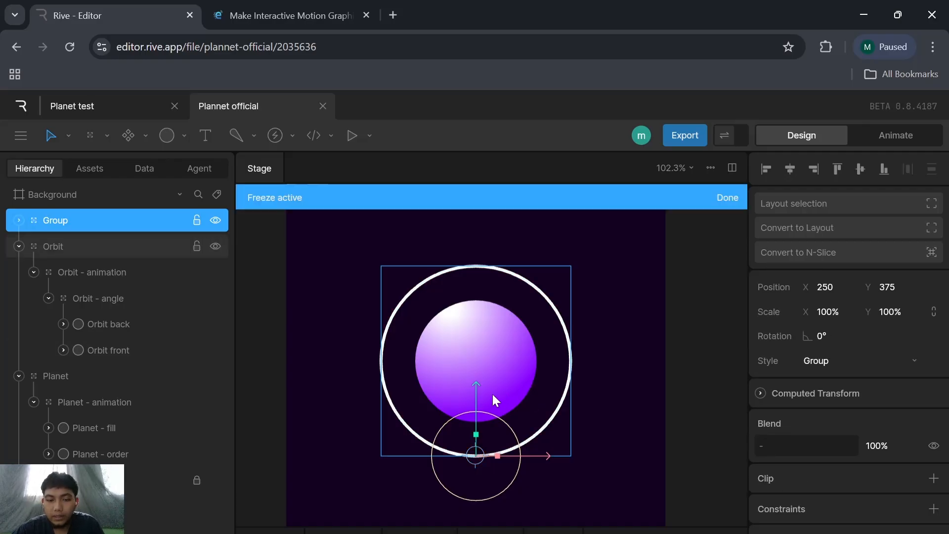
left_click_drag(474, 410, 482, 310)
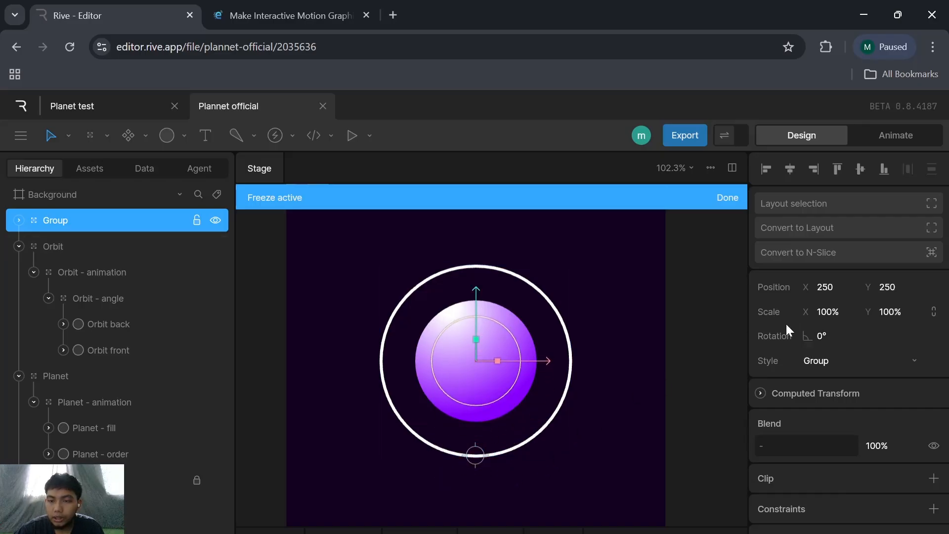
left_click(725, 209)
mouse_move(808, 336)
left_mouse_down()
mouse_move(823, 334)
mouse_move(818, 349)
left_mouse_up()
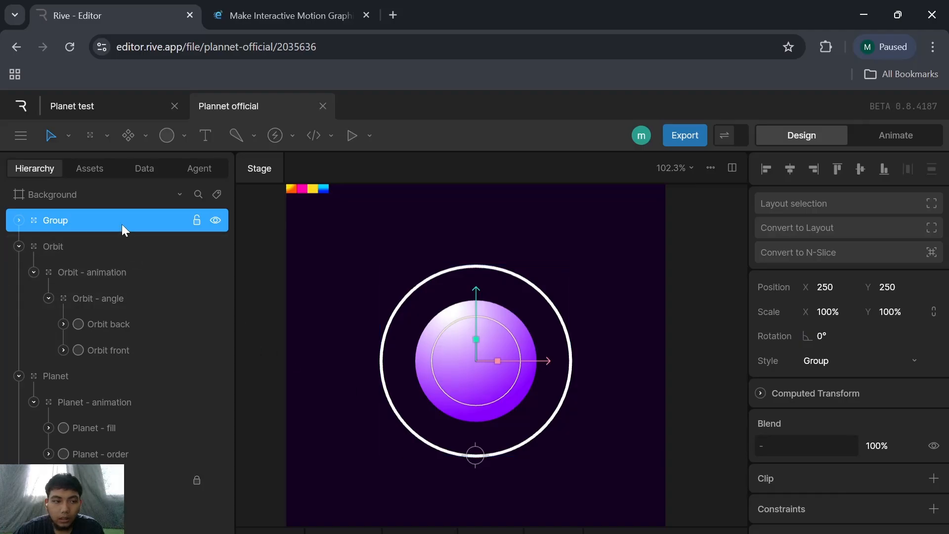
Step: Duplicate the target's group and set the copy's rotation to 180°
key("ctrl+g")
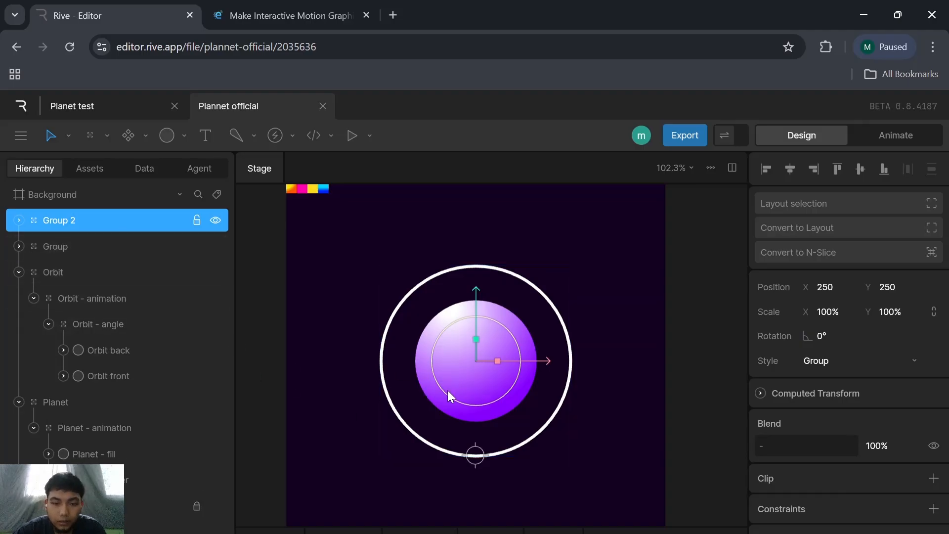
left_click(829, 342)
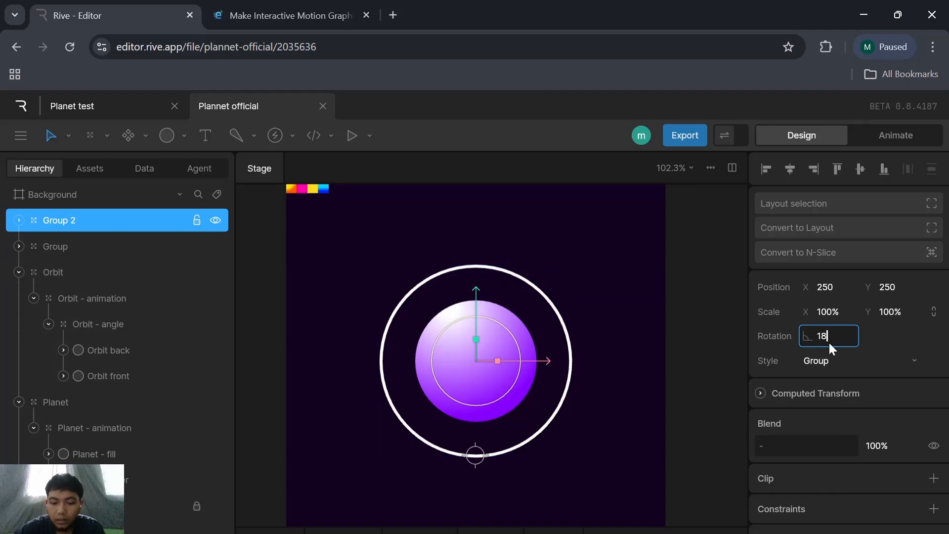
key("Return")
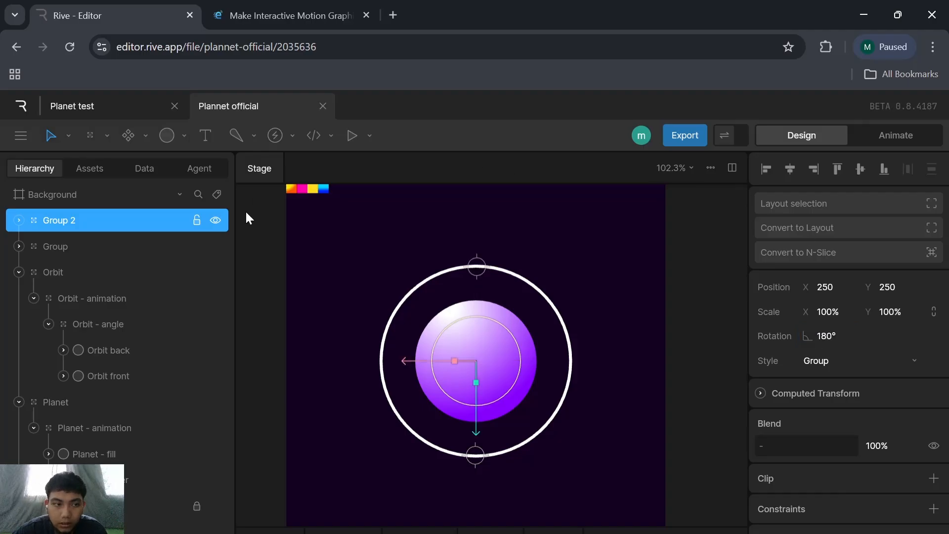
Step: Wrap the original and rotated target groups in one parent group and expand it in the hierarchy
left_click(149, 254, "shift")
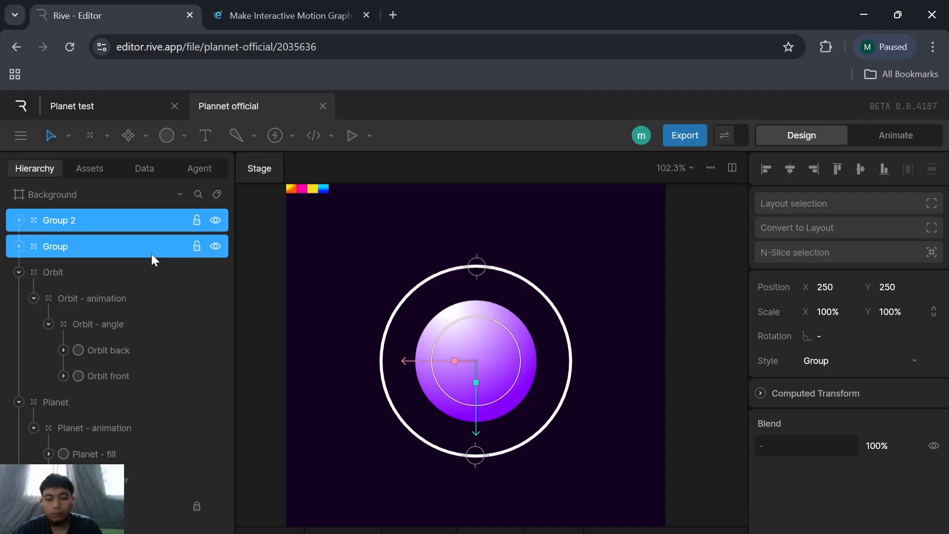
key("ctrl+g")
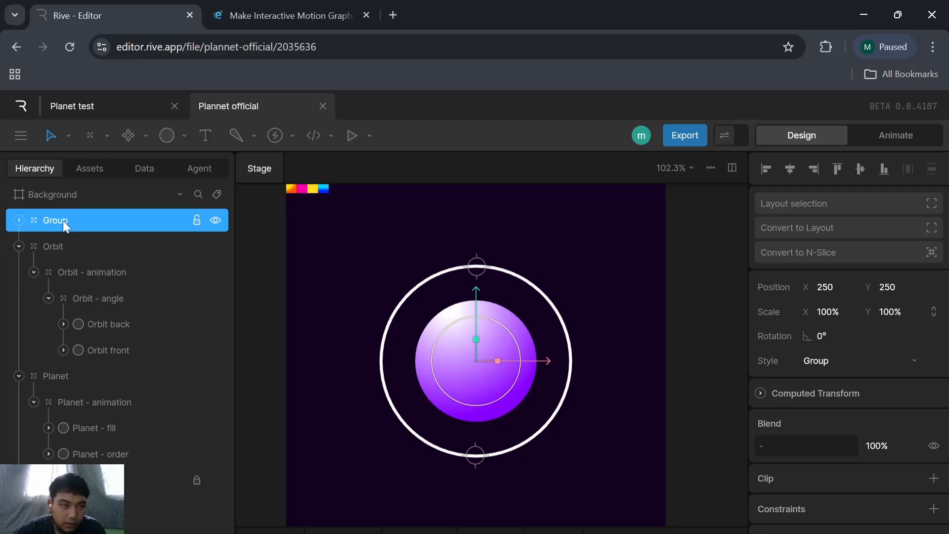
left_click(17, 219)
Step: Rename the unrotated inner group as "Orbit - track"
left_click(69, 271)
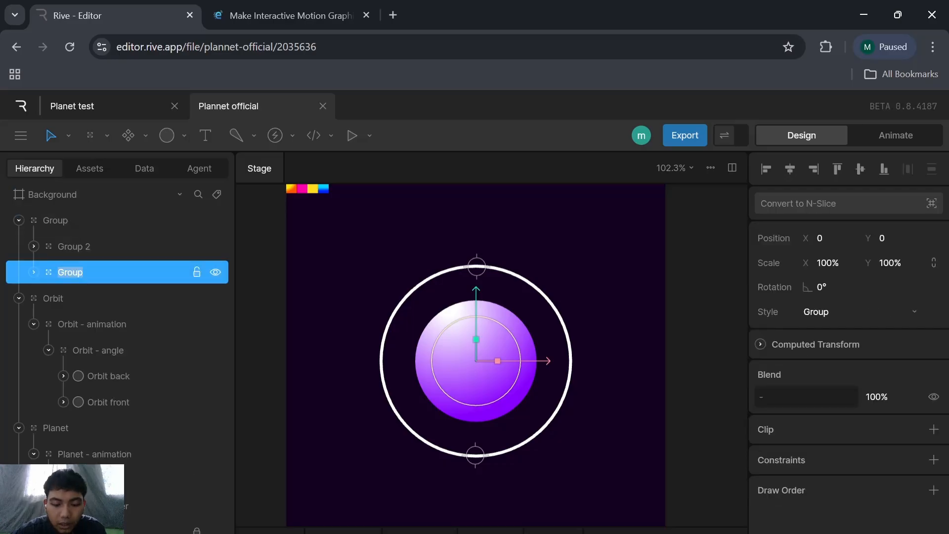
type("O")
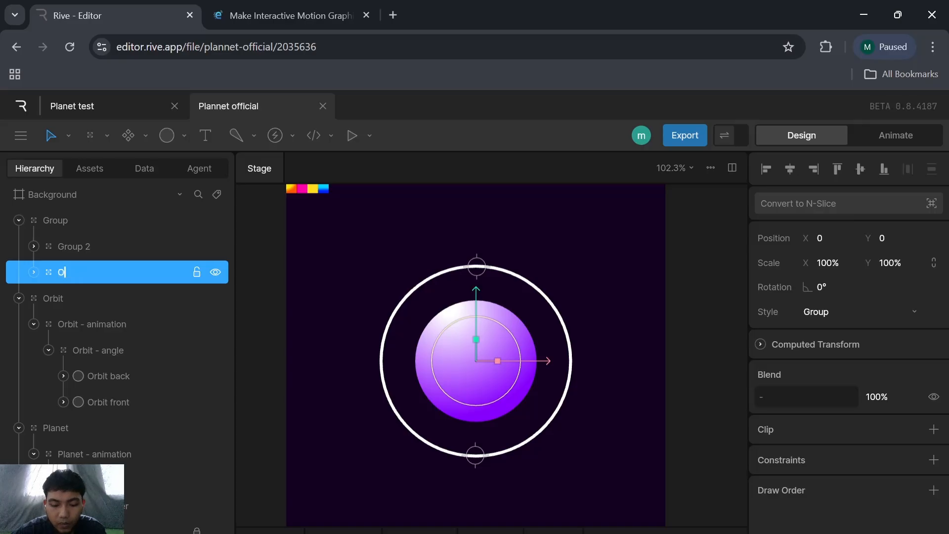
type("rbit")
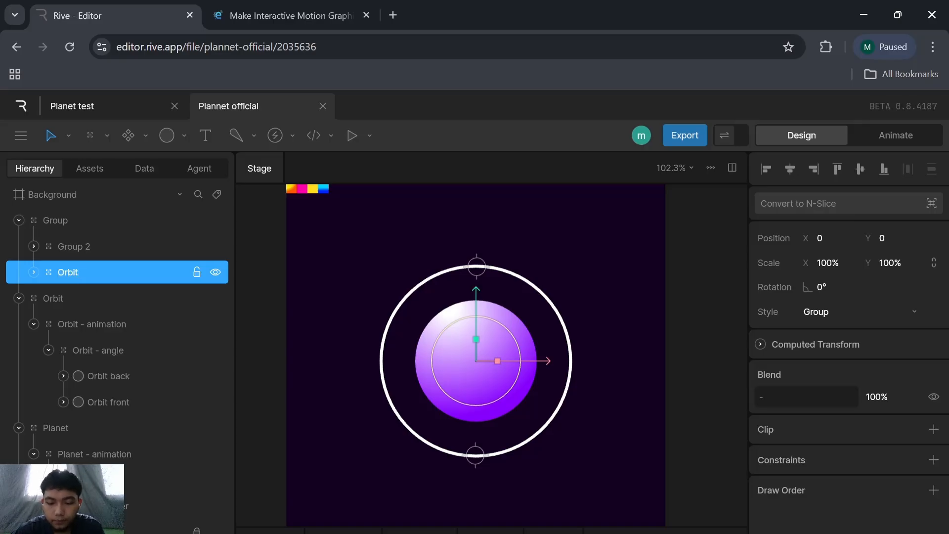
type(" - track")
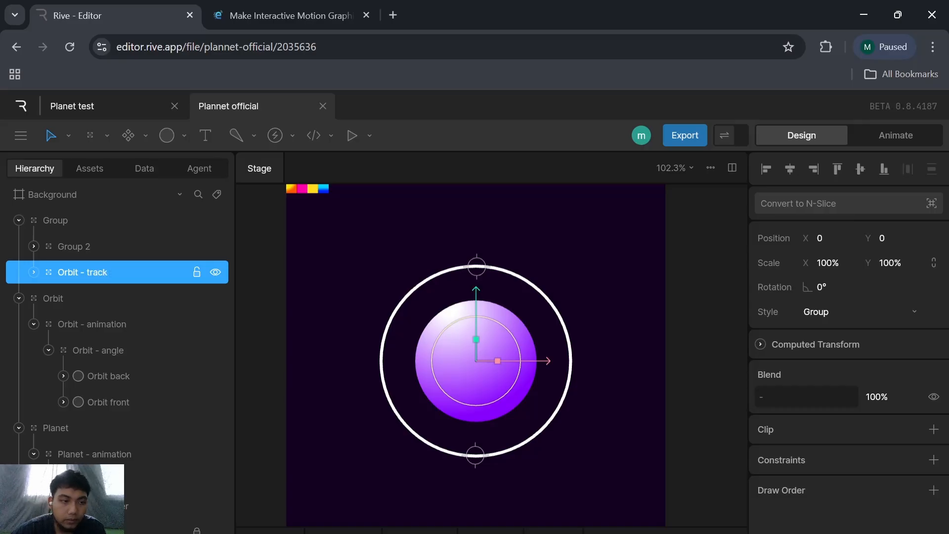
Step: Rename the inner group rotated 180° as "Orbit - track 2"
left_click(97, 248)
double_click(97, 246)
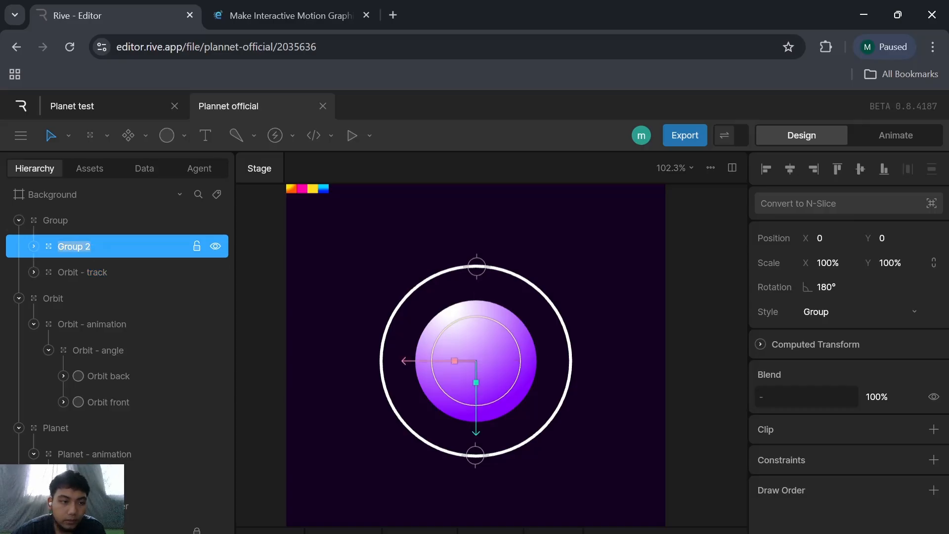
type("Oebit")
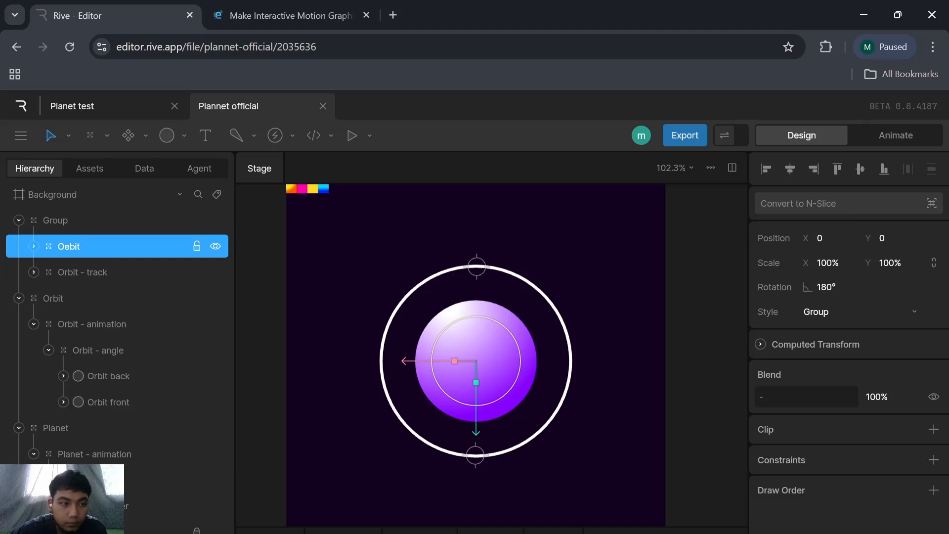
key("BackSpace")
key("BackSpace")
key("BackSpace")
key("BackSpace")
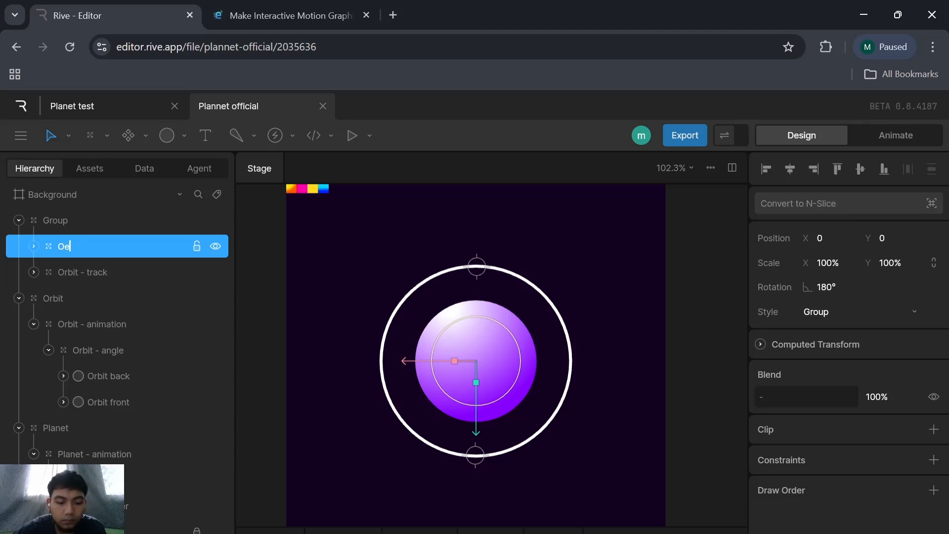
type("rb")
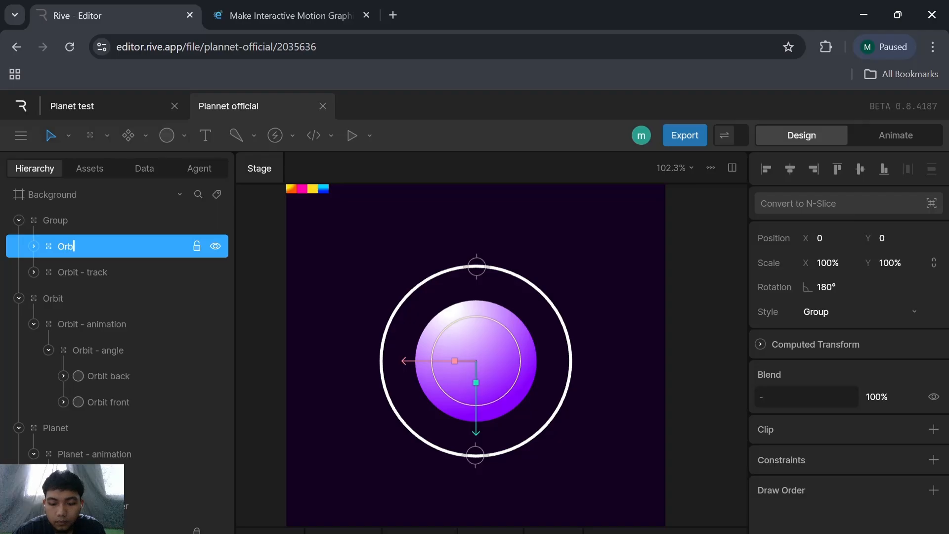
type("it ")
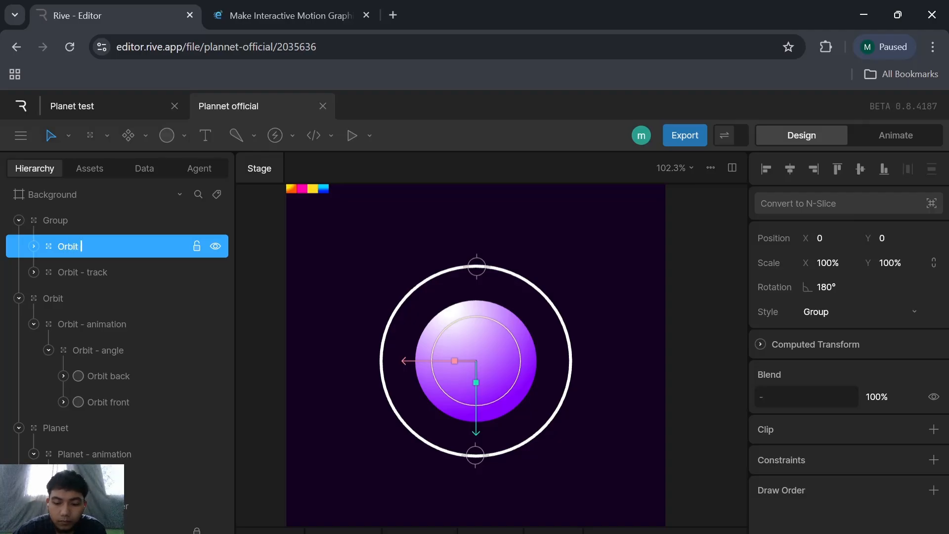
type("- tr")
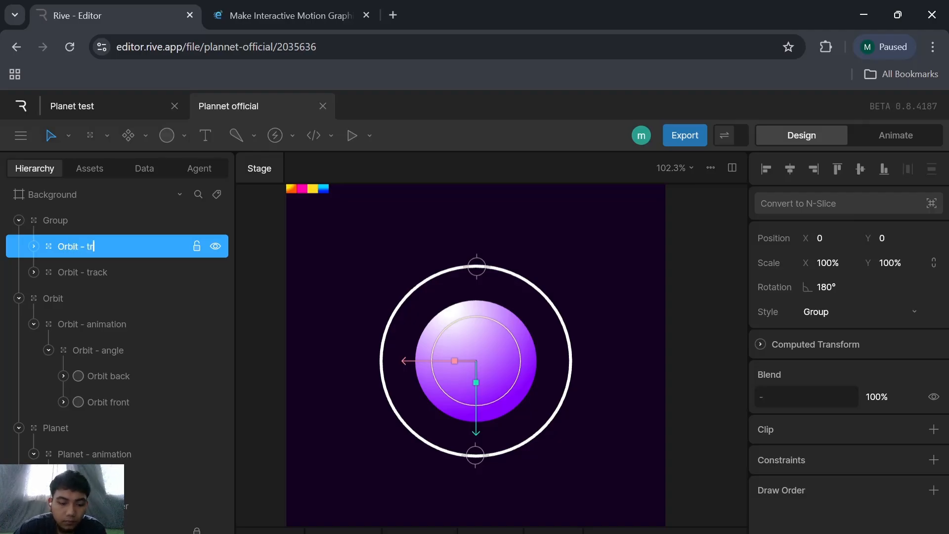
type("ack 2")
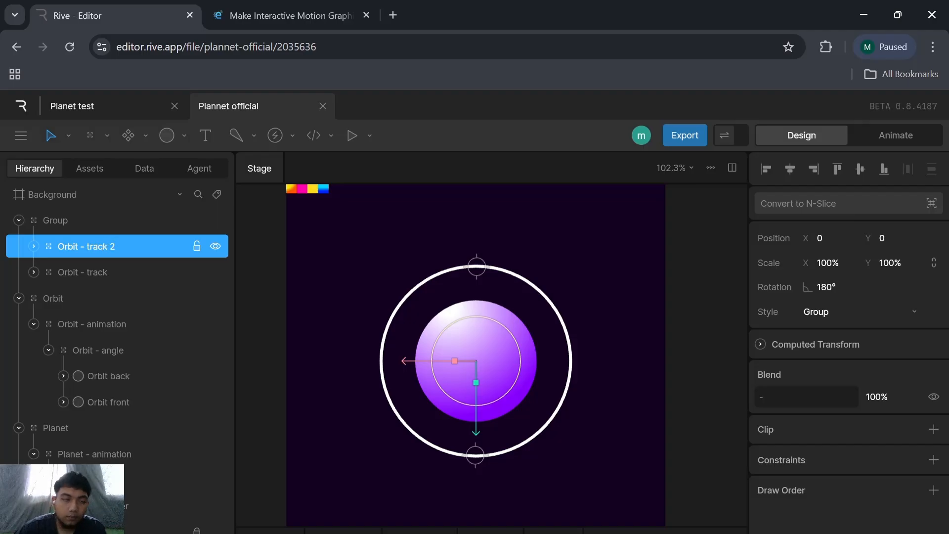
Step: Rename the parent group holding both orbit track groups as "Orbit - Control"
double_click(129, 216)
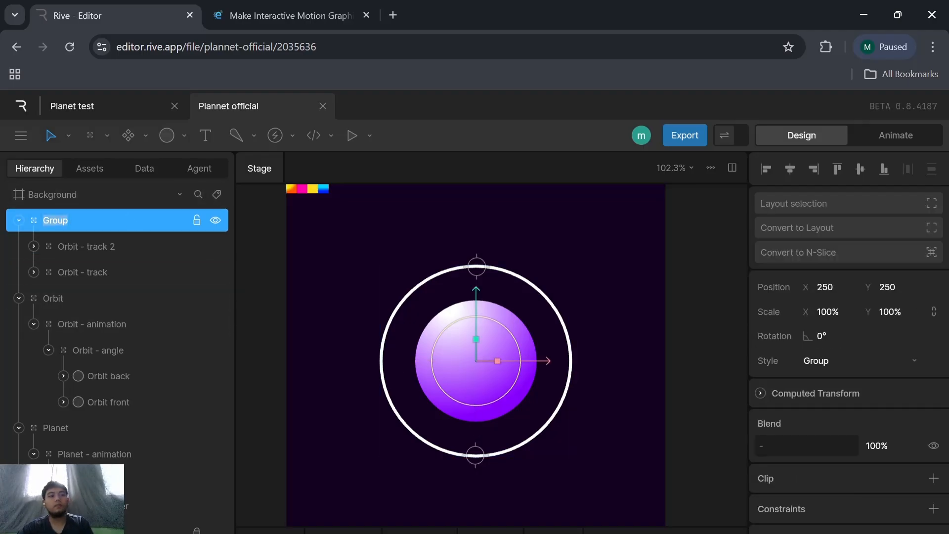
type("O")
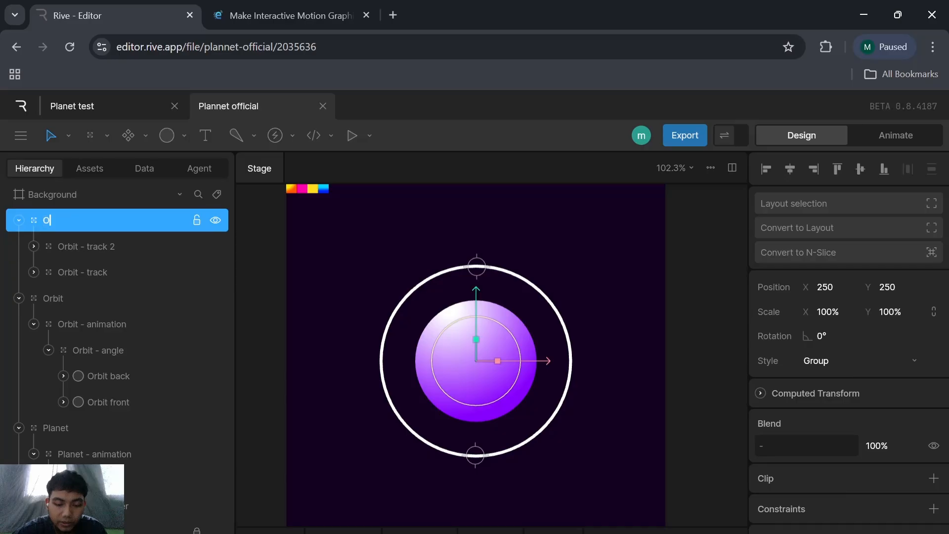
type("rbit ")
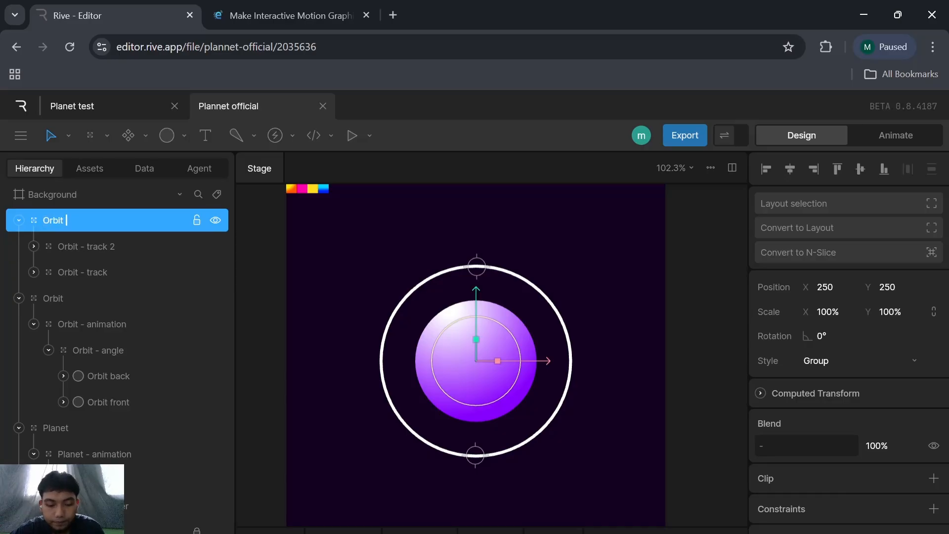
type("-")
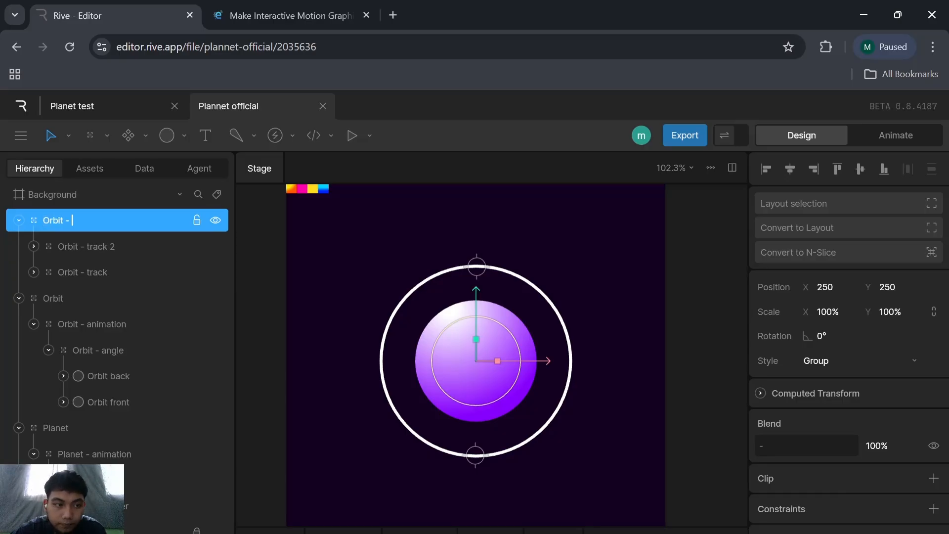
type(" Control")
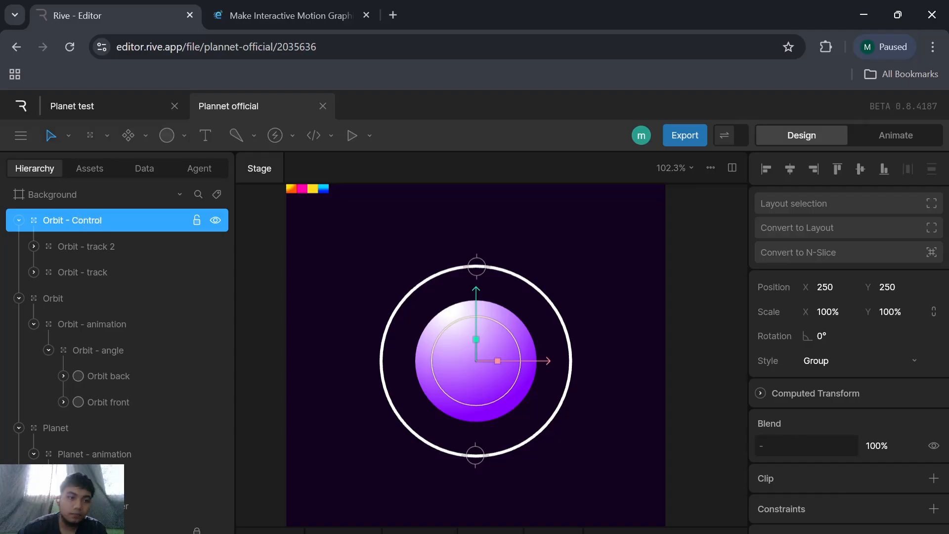
left_click(255, 286)
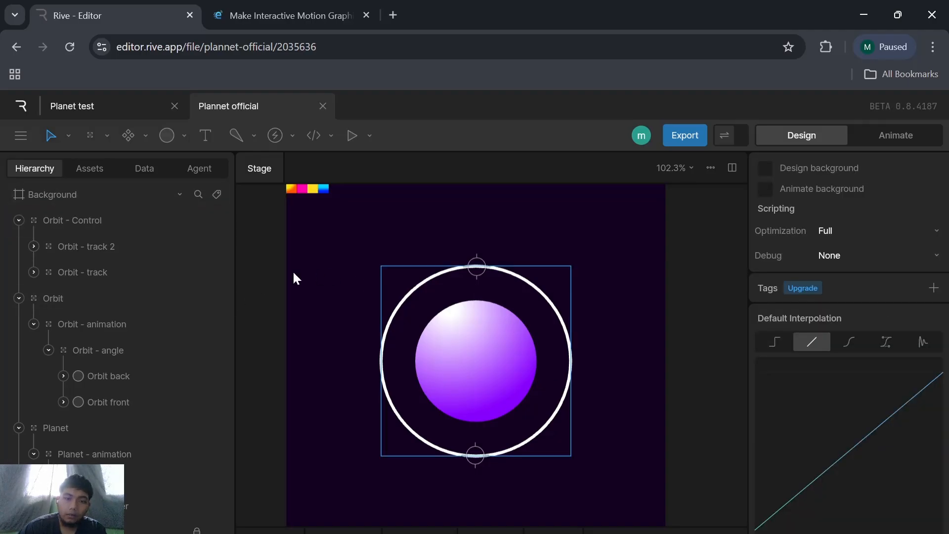
Step: Try rotating the Orbit - Control group to preview the two targets circling the ring, and undo the rotation
left_click(93, 220)
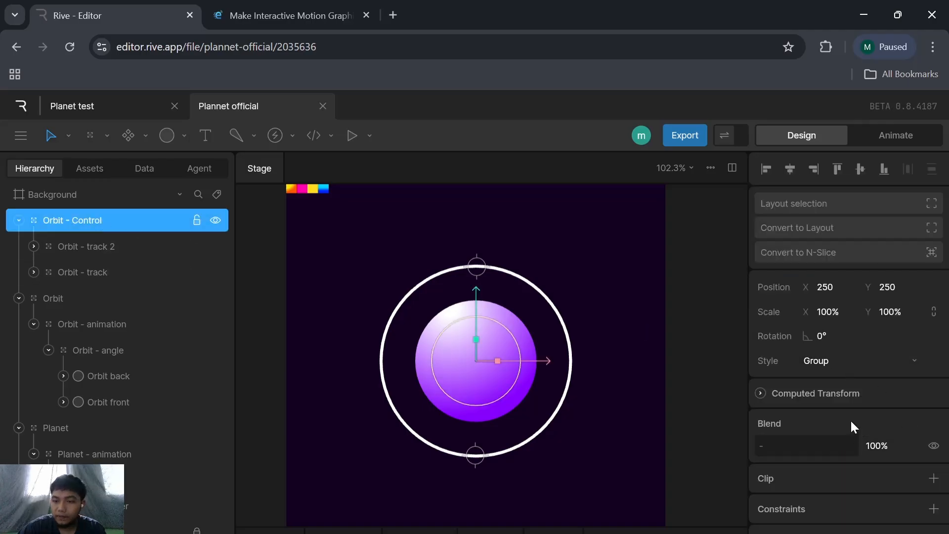
left_click(828, 336)
type("-46")
key("Return")
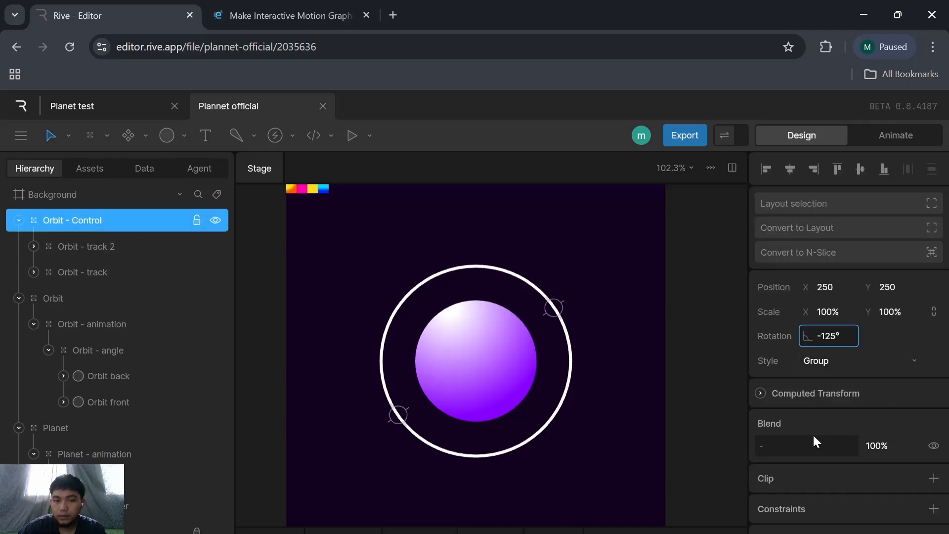
left_click_drag(823, 398, 821, 340)
key("ctrl+z")
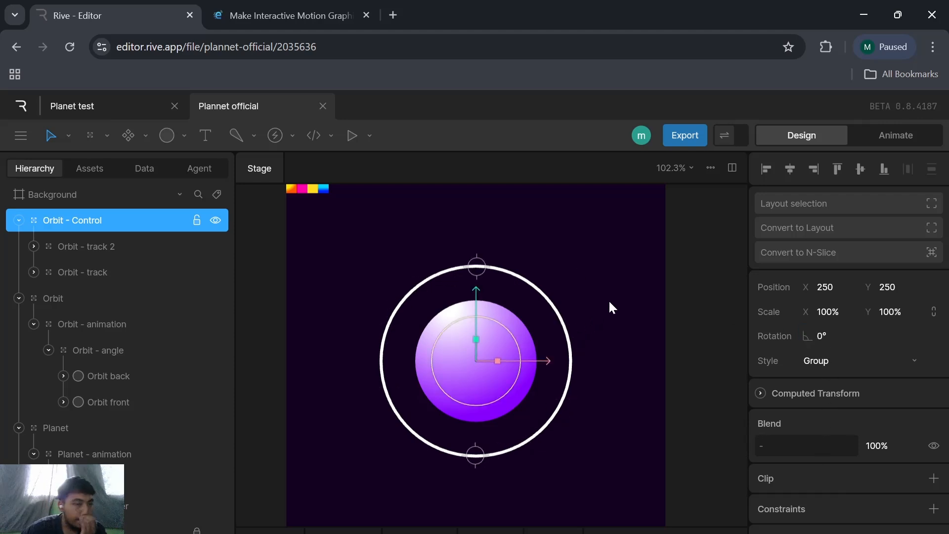
Step: Collapse Orbit - Control, nest it inside the Orbit - angle group above Orbit back, and set Orbit - angle's Y scale to 25%
left_click(19, 222)
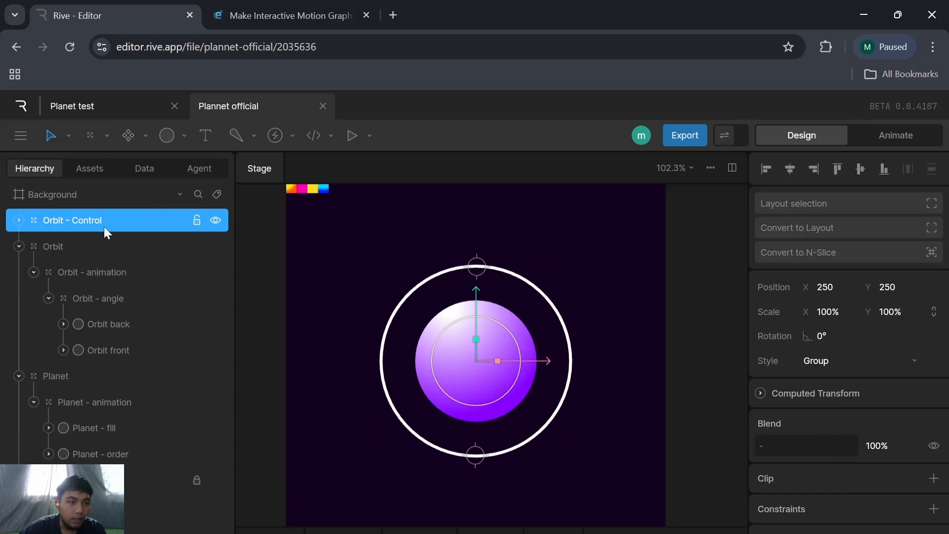
left_click_drag(107, 216, 112, 310)
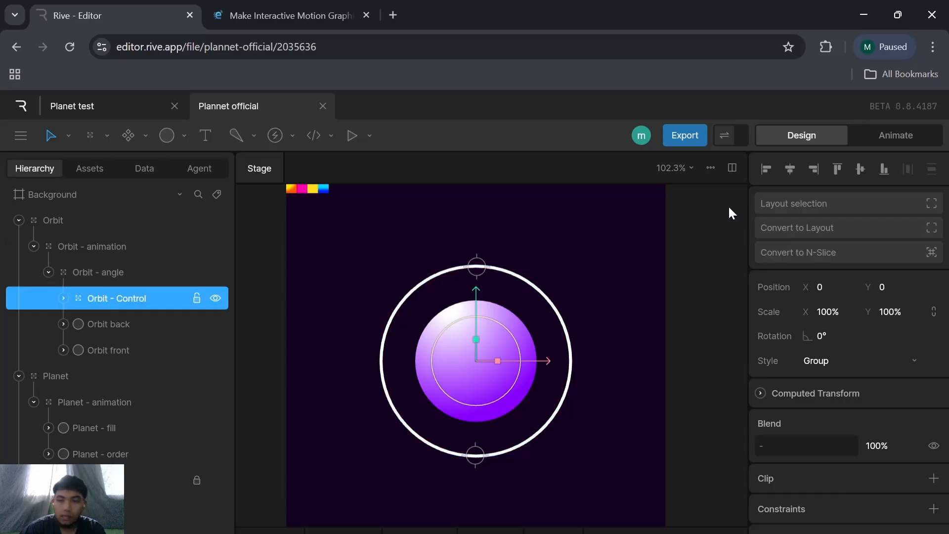
left_click(173, 273)
left_click(898, 263)
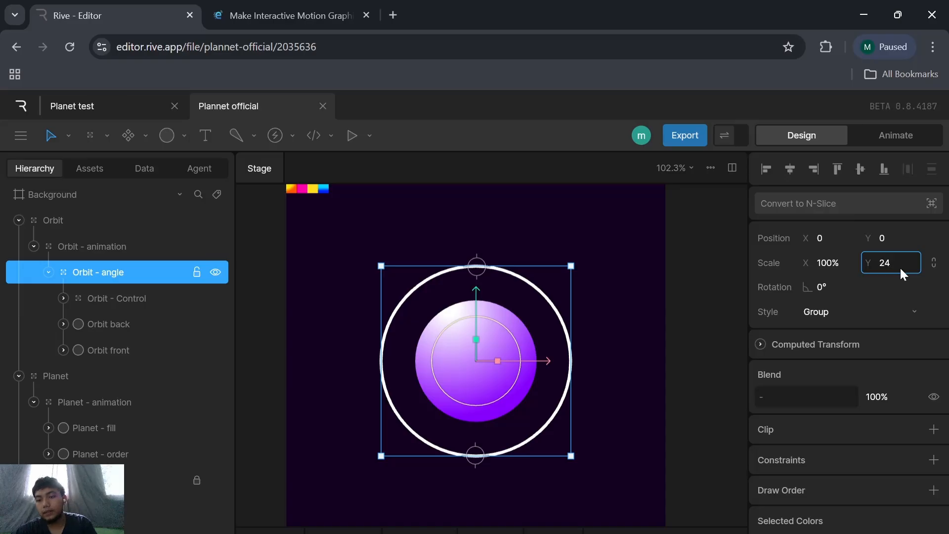
type("25")
key("Return")
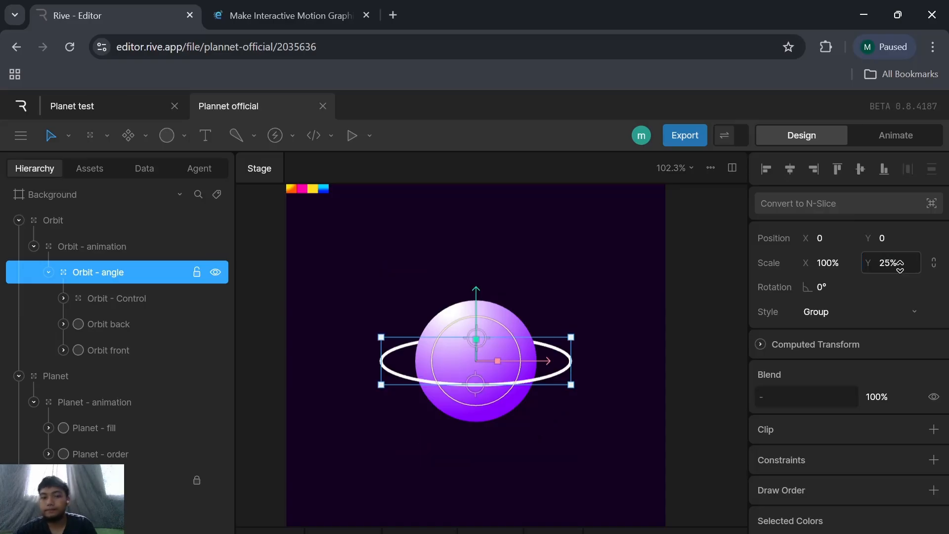
left_click(666, 360)
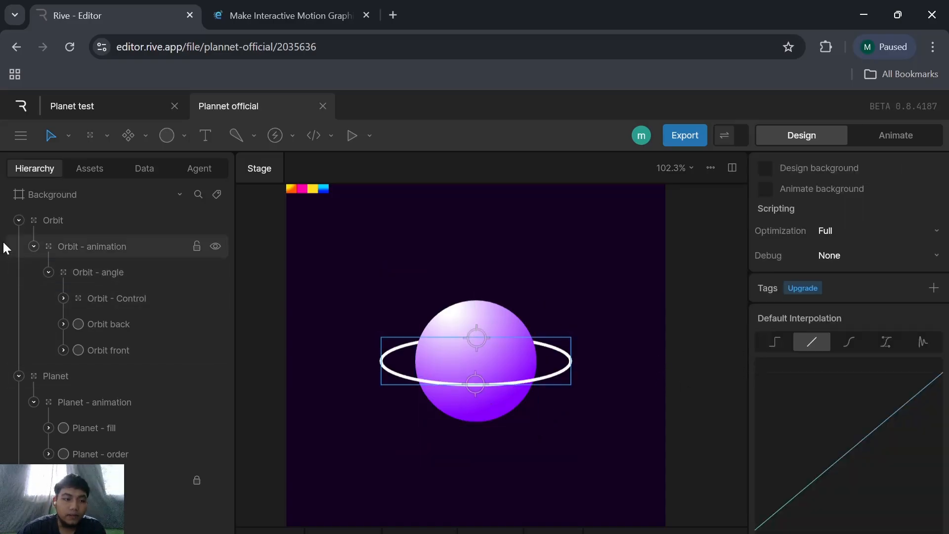
Step: Try rotating the Orbit - angle group, undo it, and test the rotation of the nested Orbit - Control group instead
left_click(102, 273)
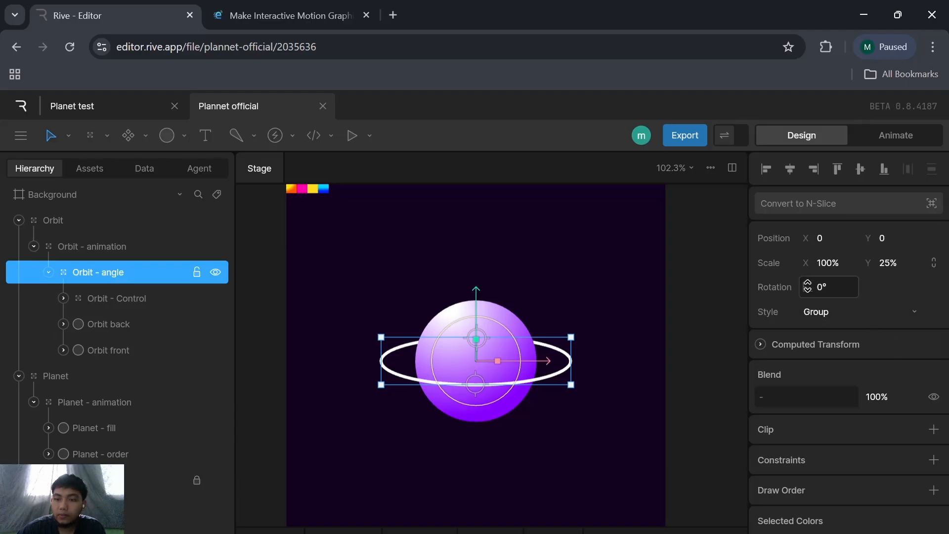
left_click_drag(808, 287, 808, 334)
key("ctrl+z")
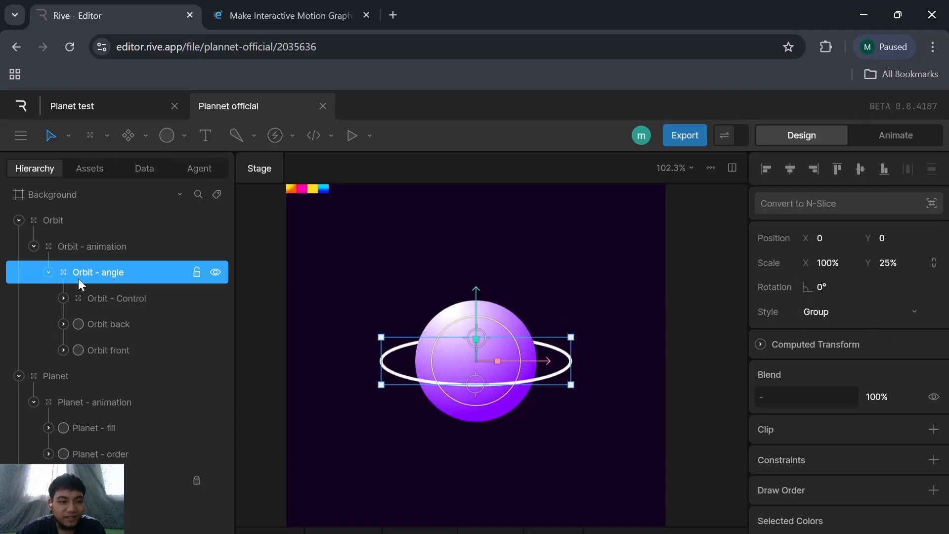
left_click(143, 299)
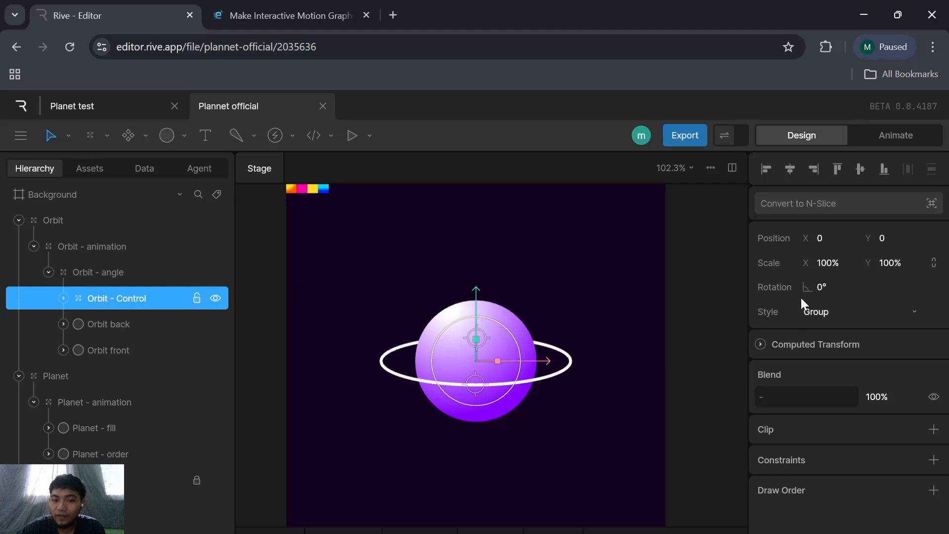
mouse_move(808, 287)
left_mouse_down()
mouse_move(786, 501)
mouse_move(785, 306)
mouse_move(796, 378)
mouse_move(808, 294)
left_mouse_up()
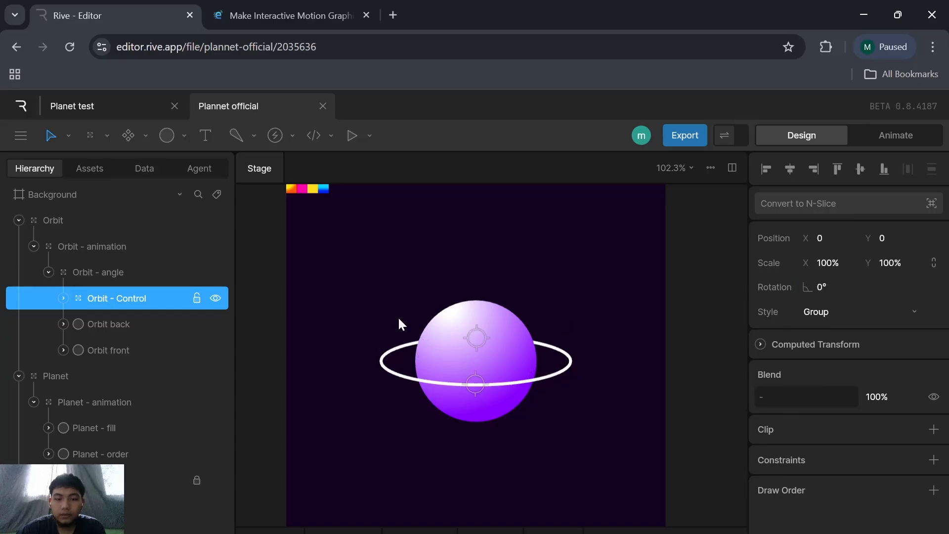
left_click(602, 305)
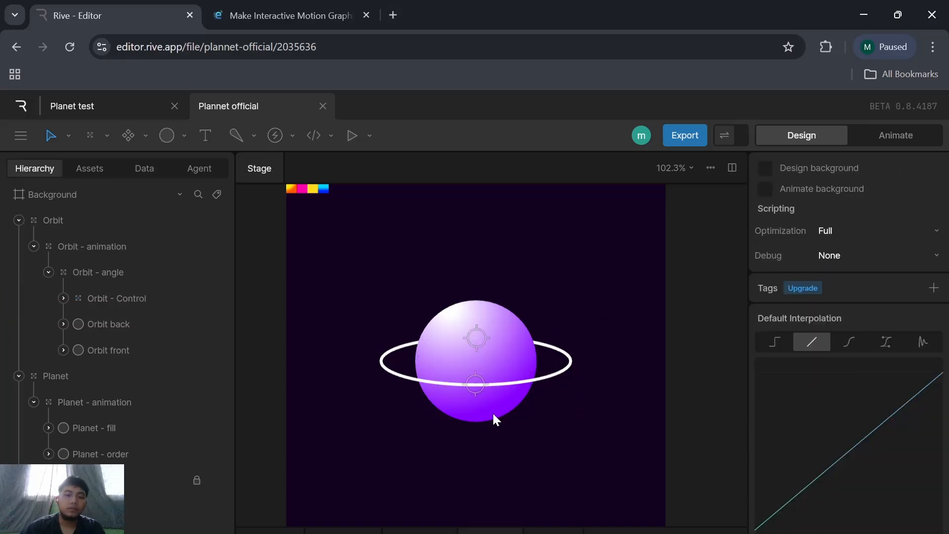
Step: Examine the flattened orbit ring around the planet and the tracking target at its front
scroll(618, 421, "up", 4)
scroll(479, 325, "down", 4)
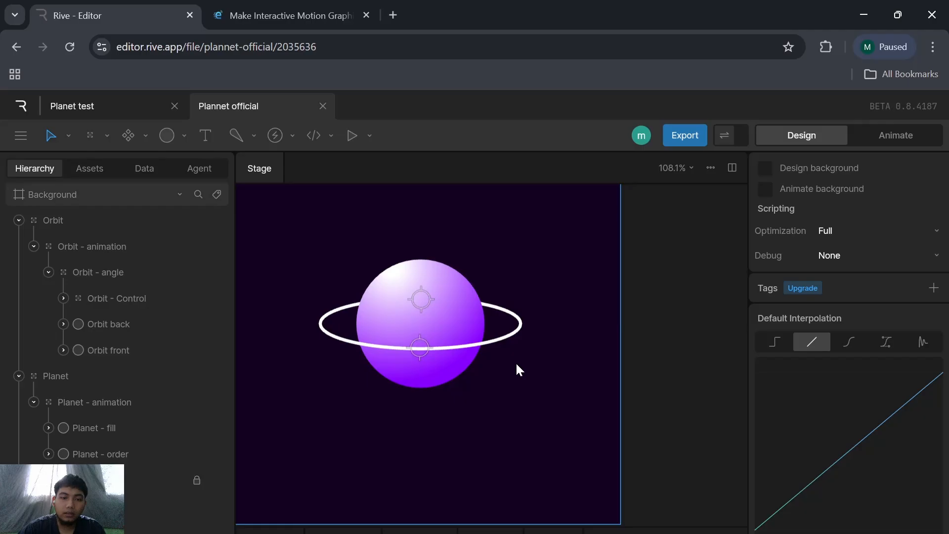
left_click_drag(532, 343, 557, 390)
scroll(568, 402, "down", 3)
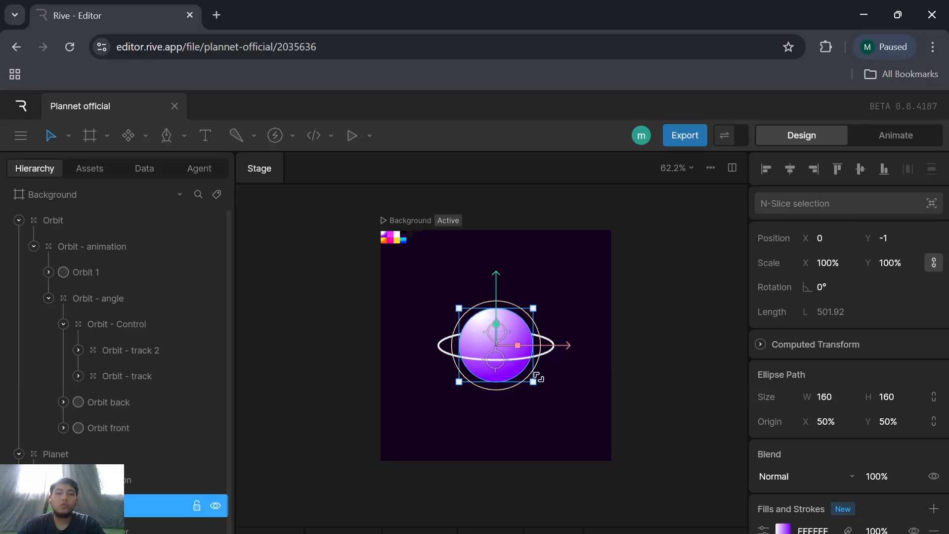
left_click(541, 409)
left_click(498, 361)
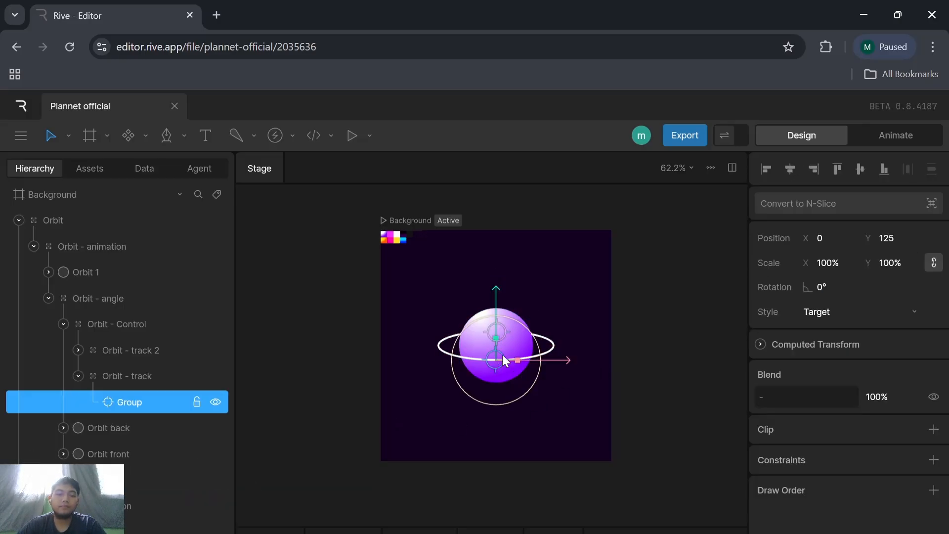
left_click(532, 384)
scroll(532, 384, "up", 5)
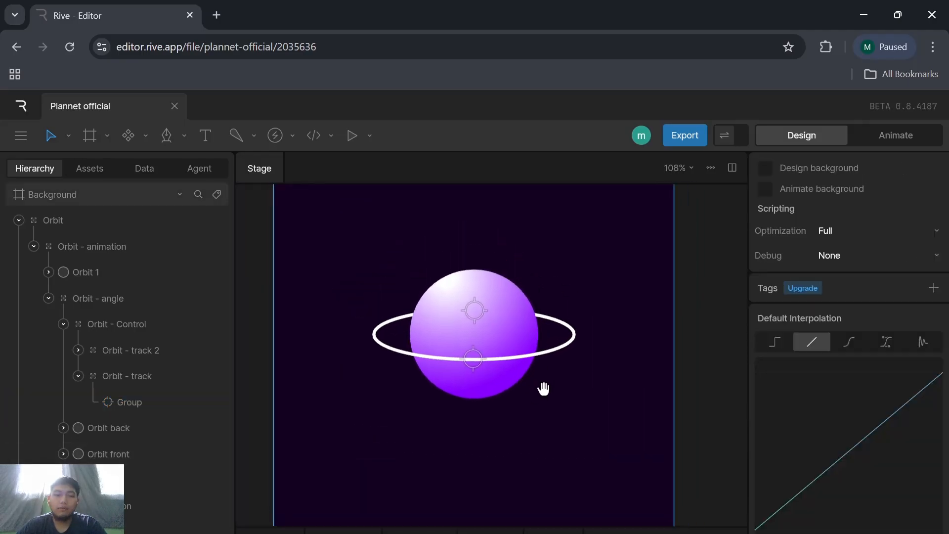
scroll(599, 443, "down", 5)
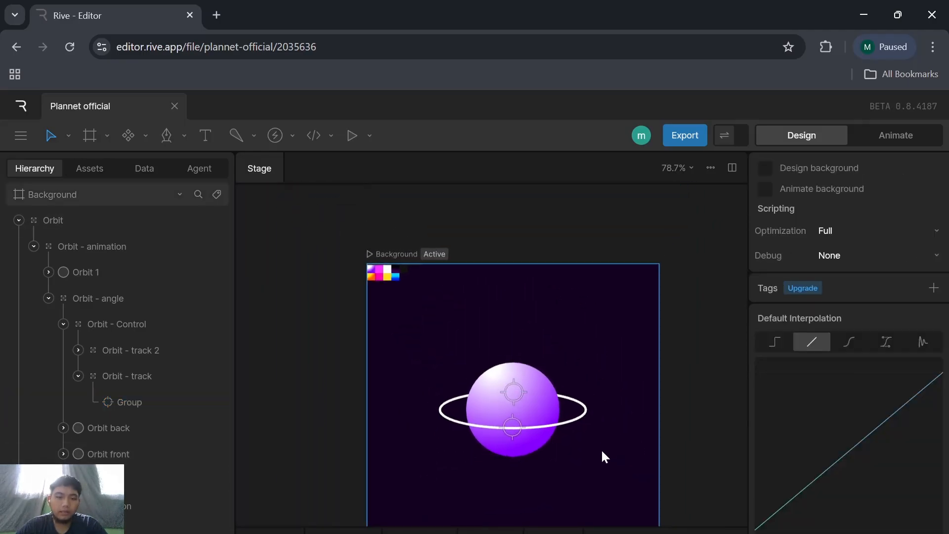
left_click_drag(595, 369, 594, 363)
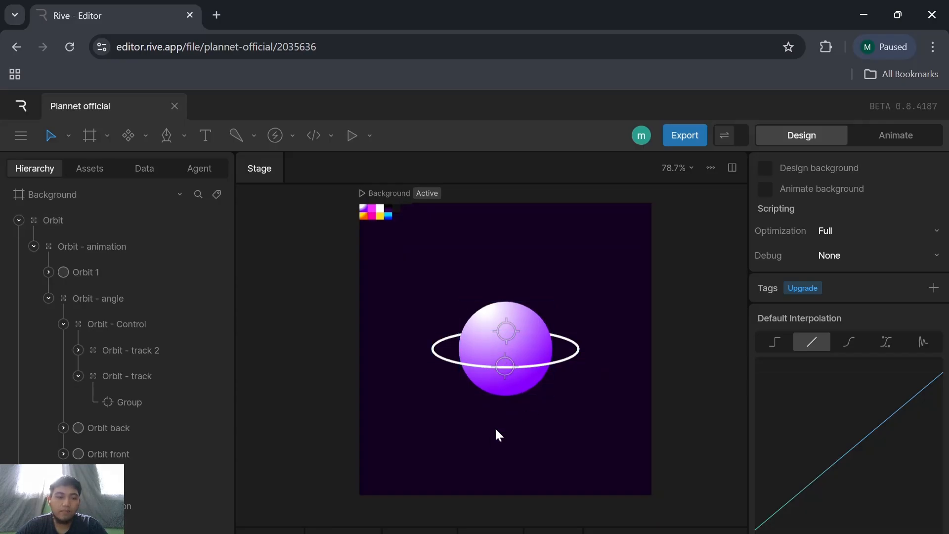
scroll(159, 425, "down", 1)
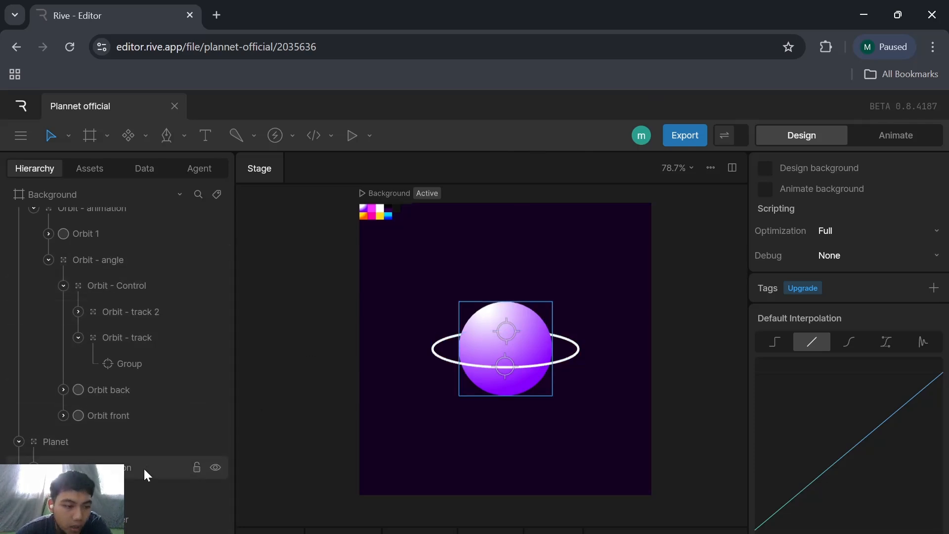
Step: Duplicate the planet's fill ellipse and scale the copy proportionally down to 36%
left_click(144, 487)
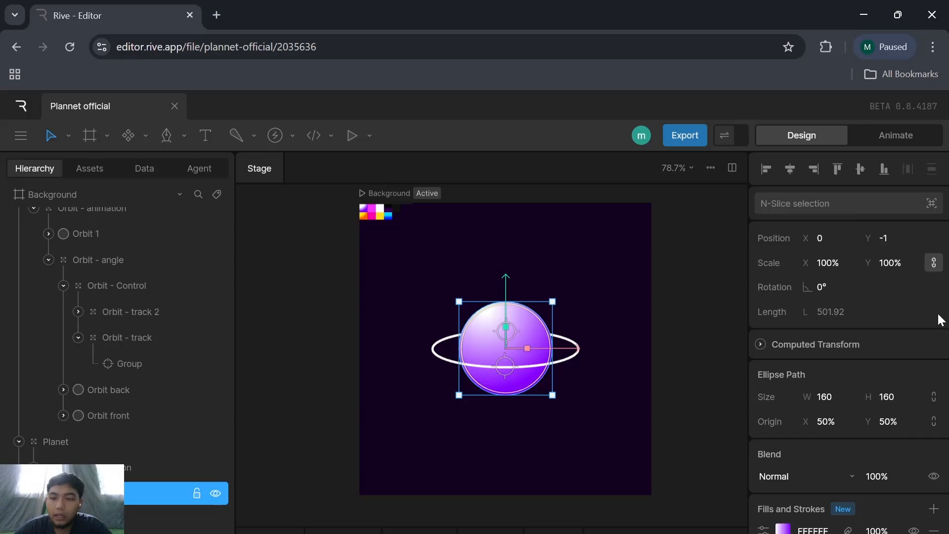
left_click_drag(824, 259, 828, 311)
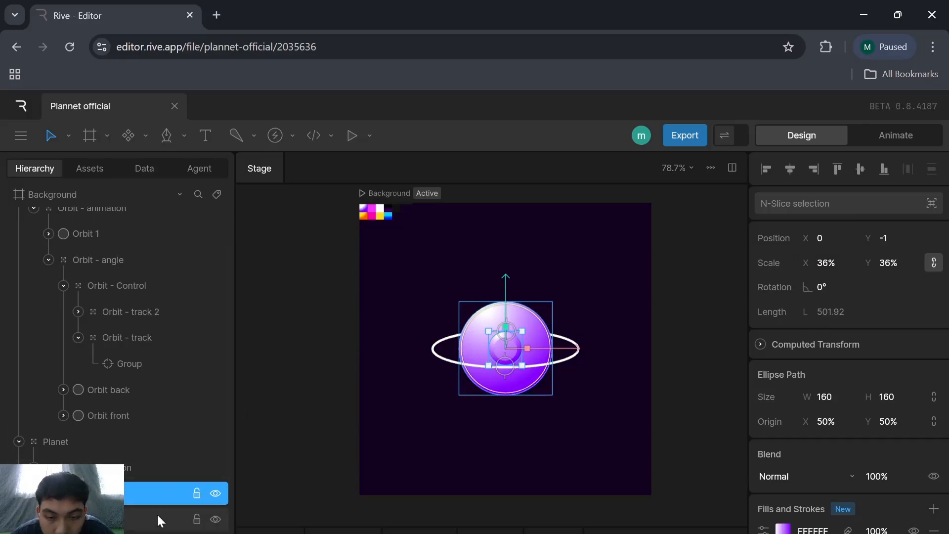
left_click(157, 519)
left_click(153, 493)
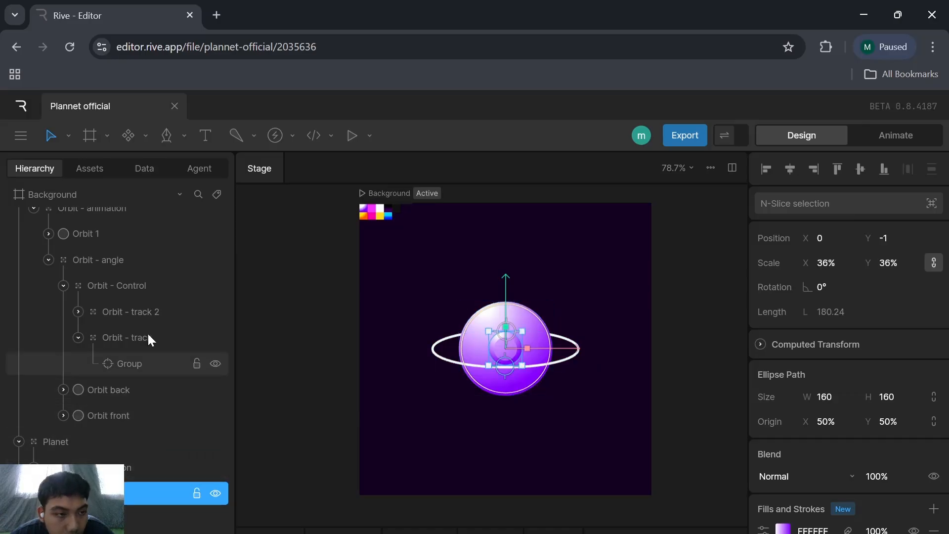
Step: Delete the Orbit 1 ellipse from the Orbit - animation group
left_click(105, 235)
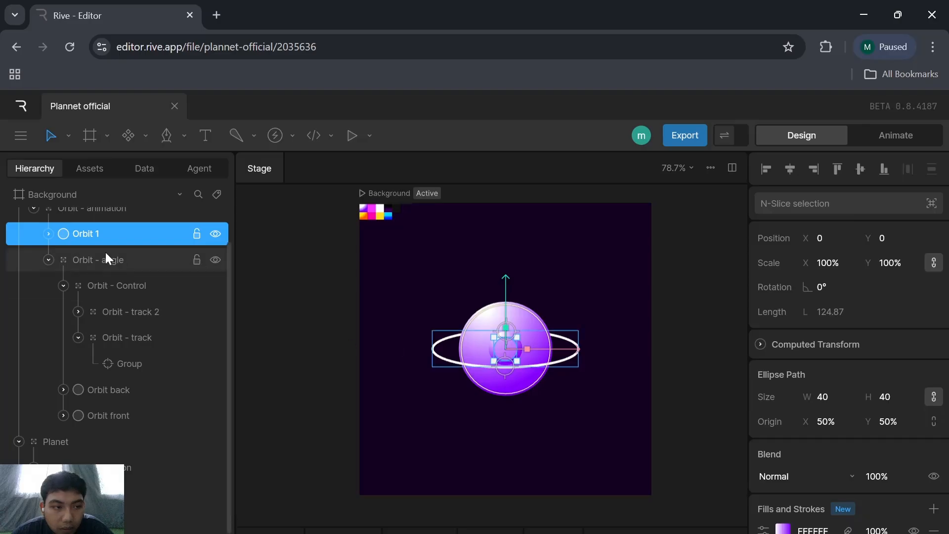
key("Delete")
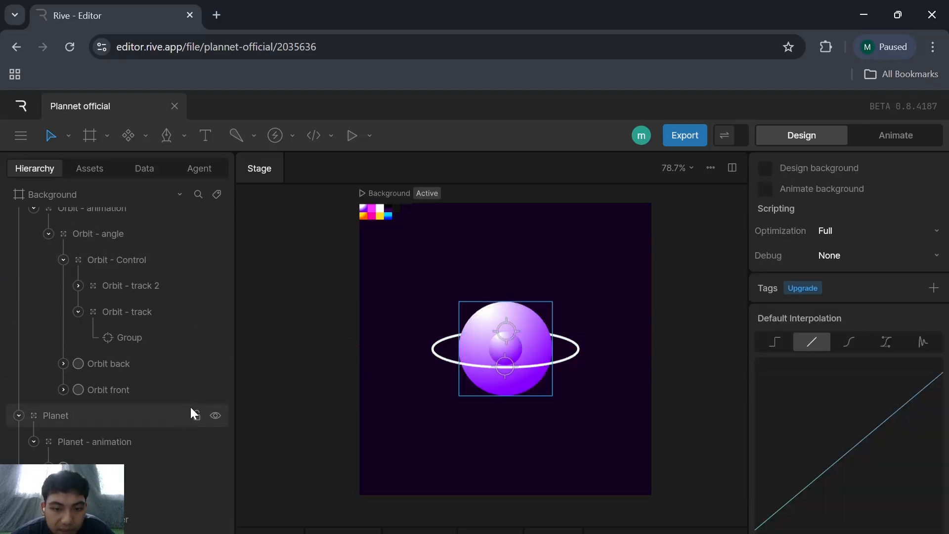
Step: Scale the small copy of the planet fill to 21% and sample its fill color F733FF from the artboard's pink swatch
left_click(154, 470)
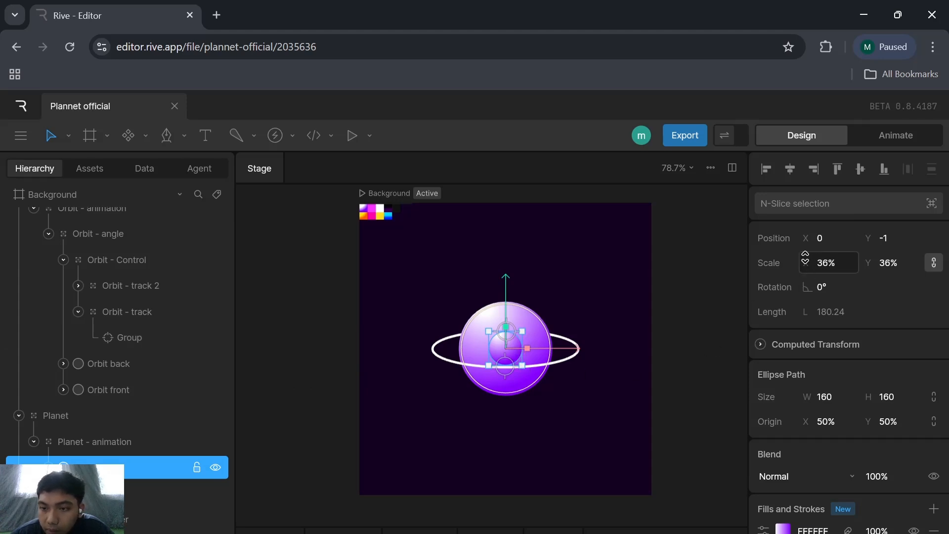
left_click_drag(804, 258, 805, 272)
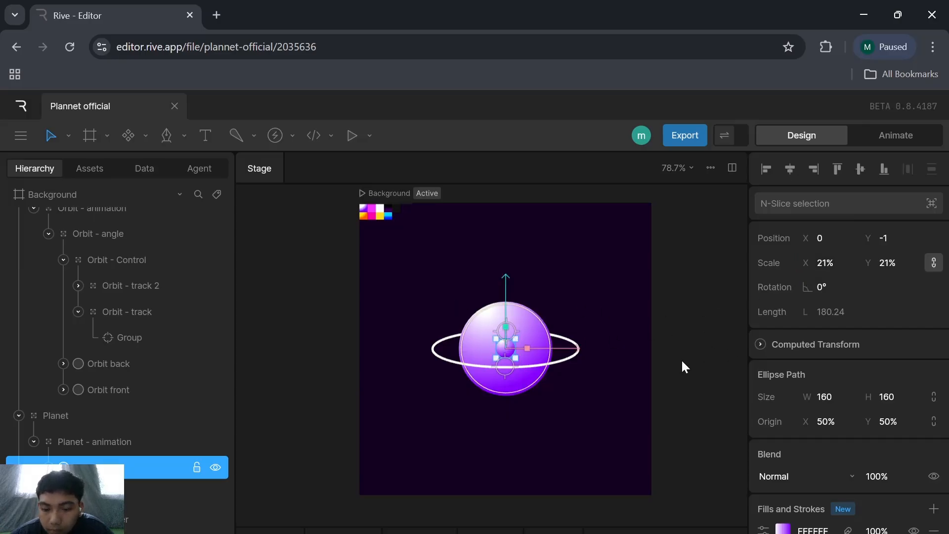
key("i")
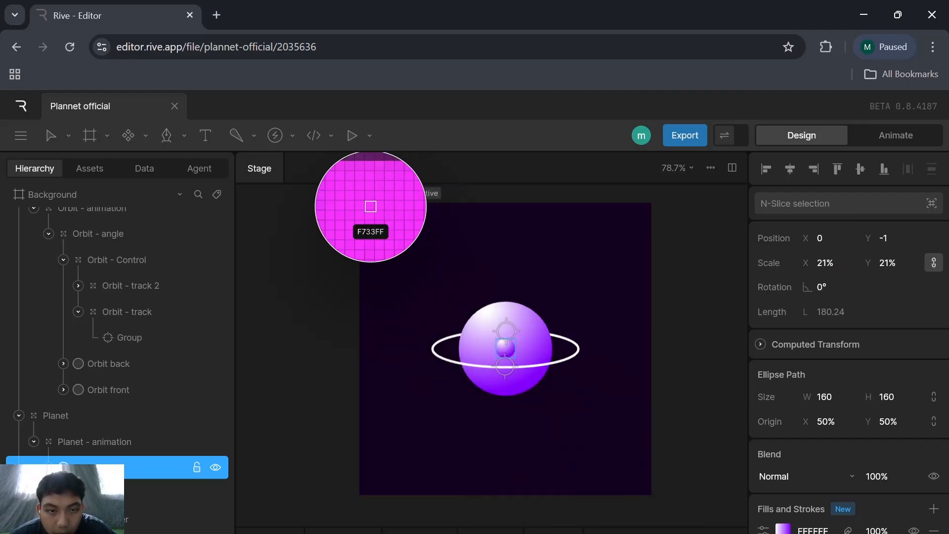
left_click(371, 208)
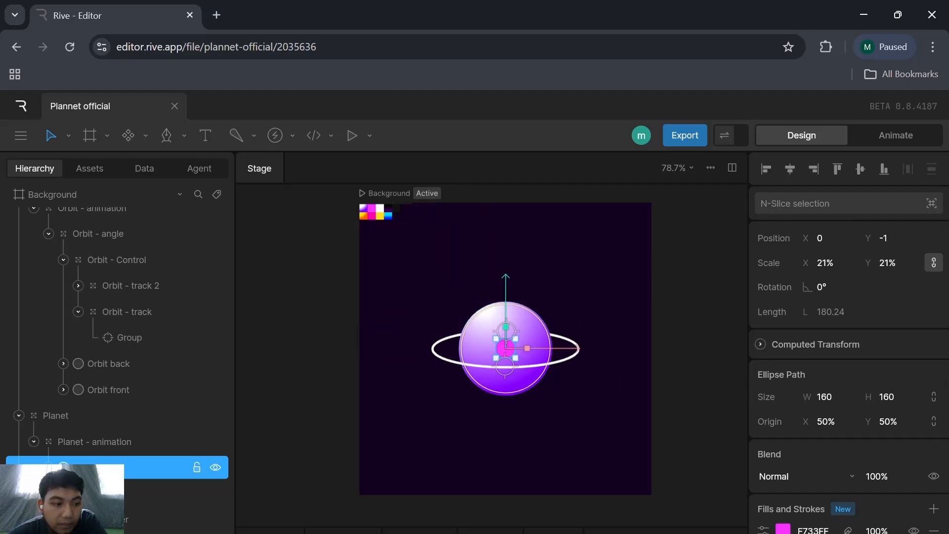
Step: Move the small pink planet copy into the Orbit - angle group above Orbit - Control and rename it Orbit 1
left_click_drag(127, 464, 132, 290)
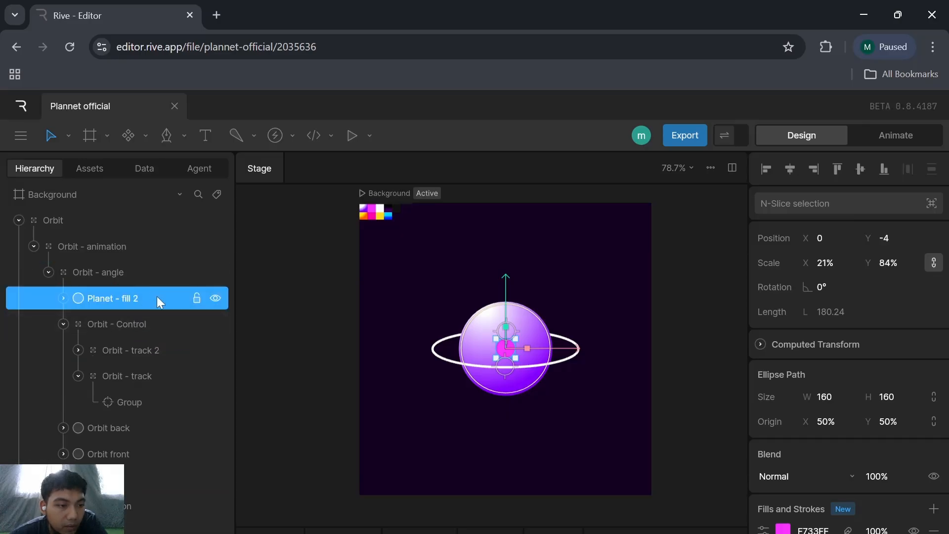
double_click(107, 304)
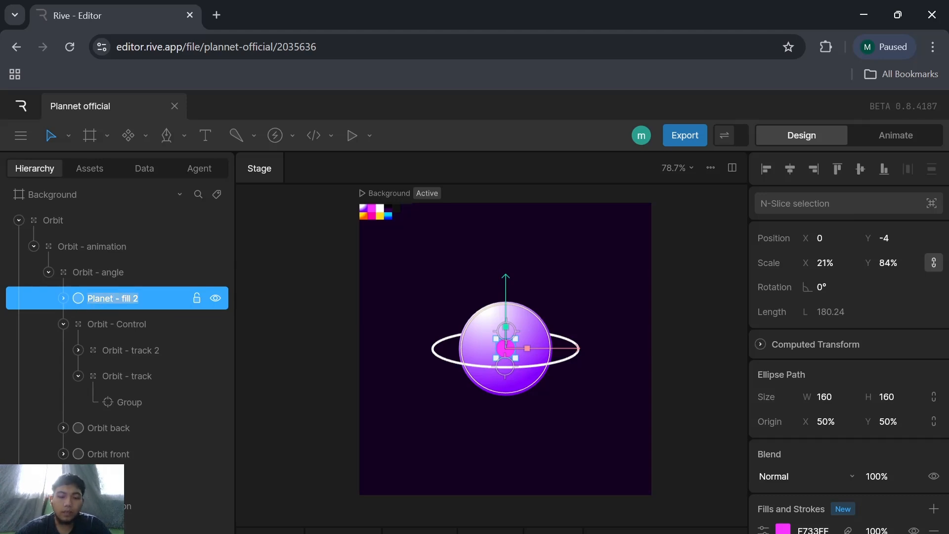
type("Or")
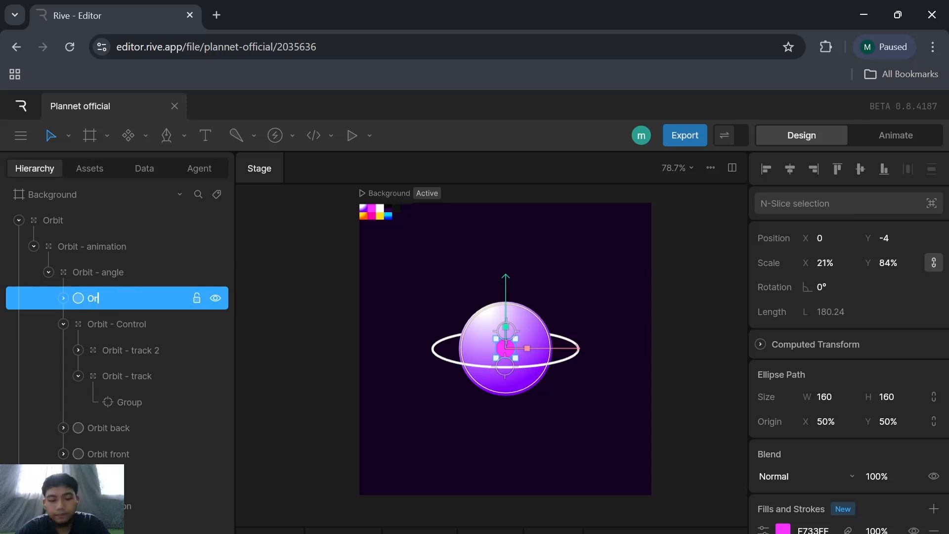
type("bit 1")
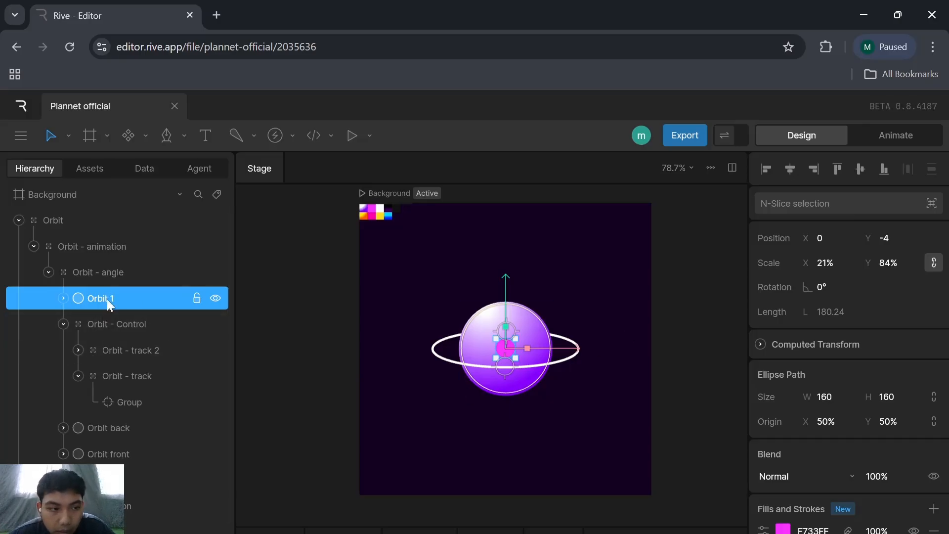
Step: Add a Translation constraint to Orbit 1 that targets the tracking group at the front of the ring
scroll(766, 330, "down", 3)
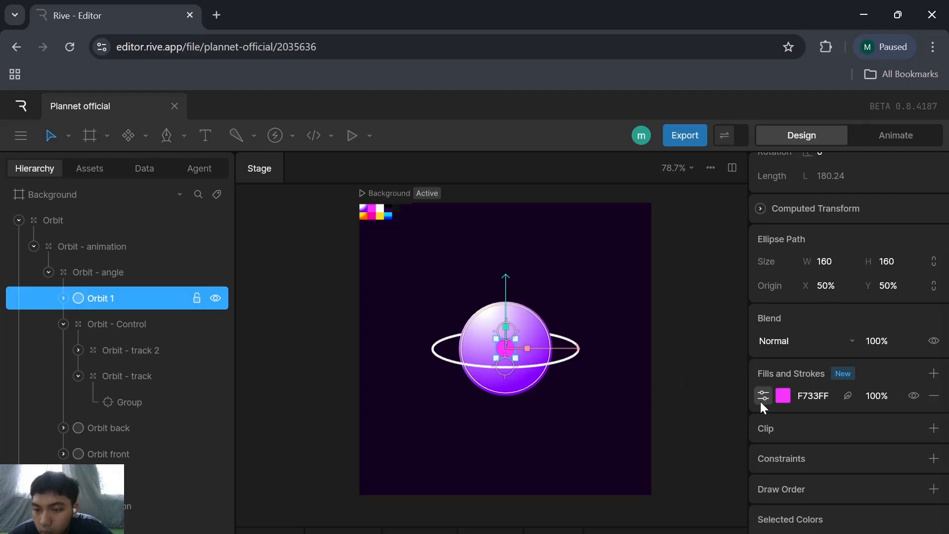
left_click(932, 458)
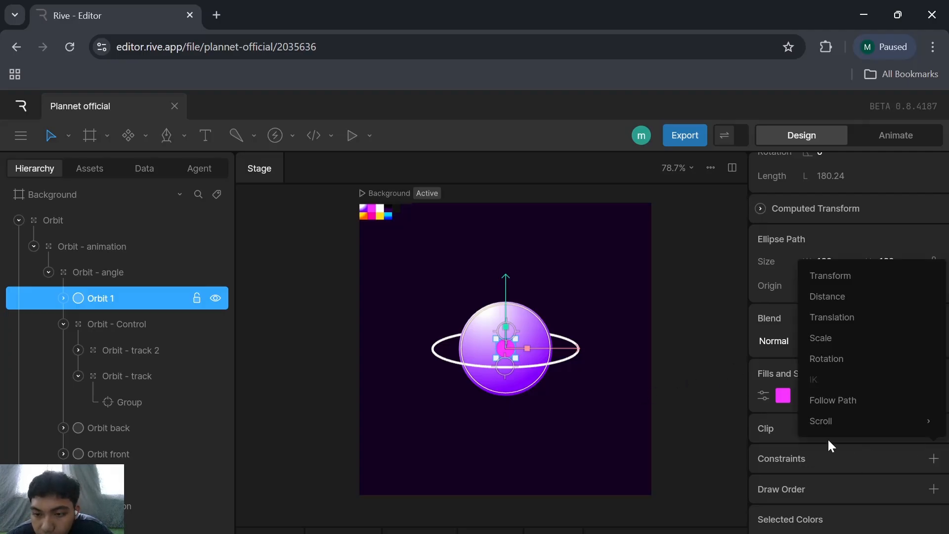
left_click(847, 317)
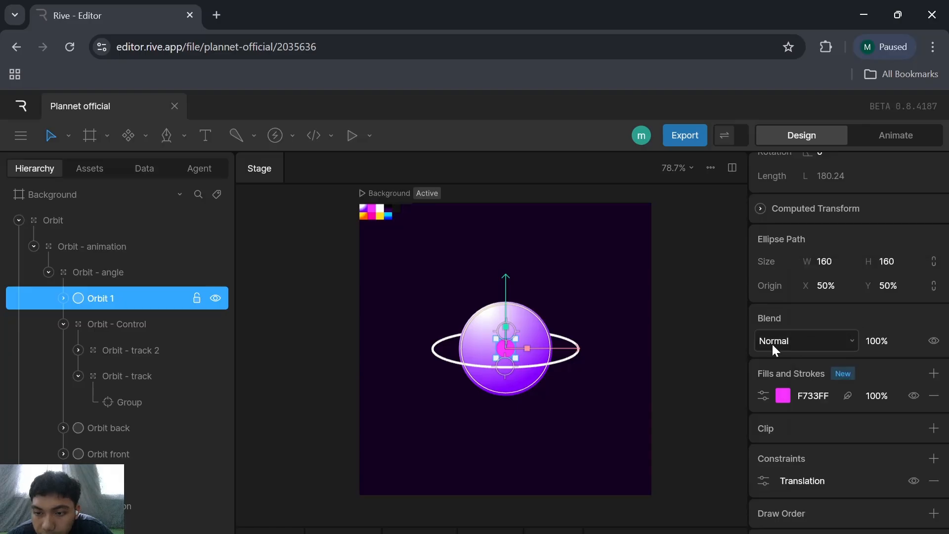
left_click(765, 475)
left_click(723, 278)
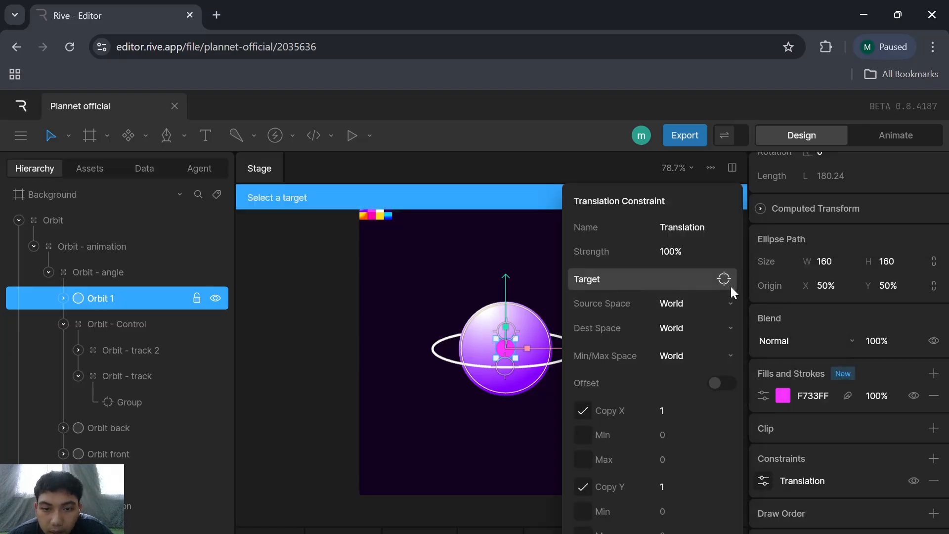
left_click(509, 372)
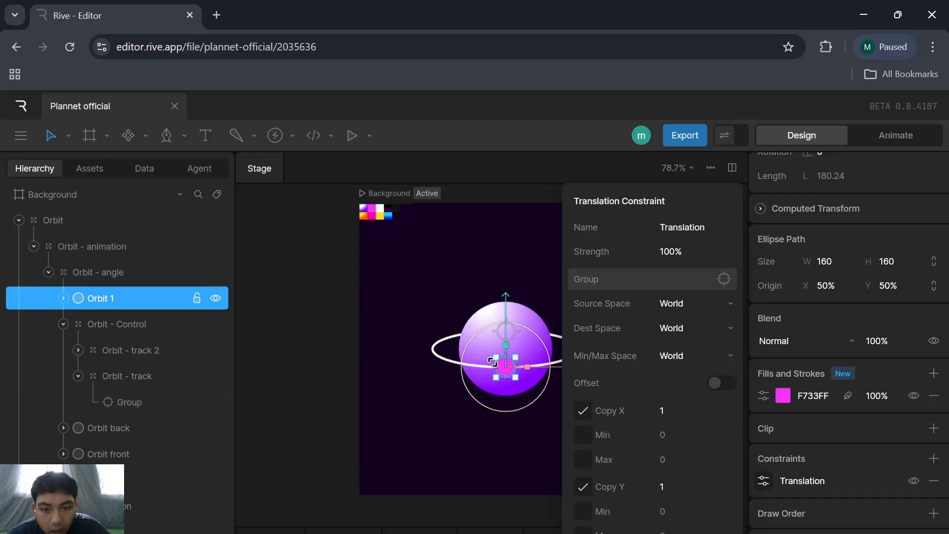
Step: Duplicate Orbit 1 and retarget the copy's Translation constraint to the tracking group at the back of the ring
key("ctrl+d")
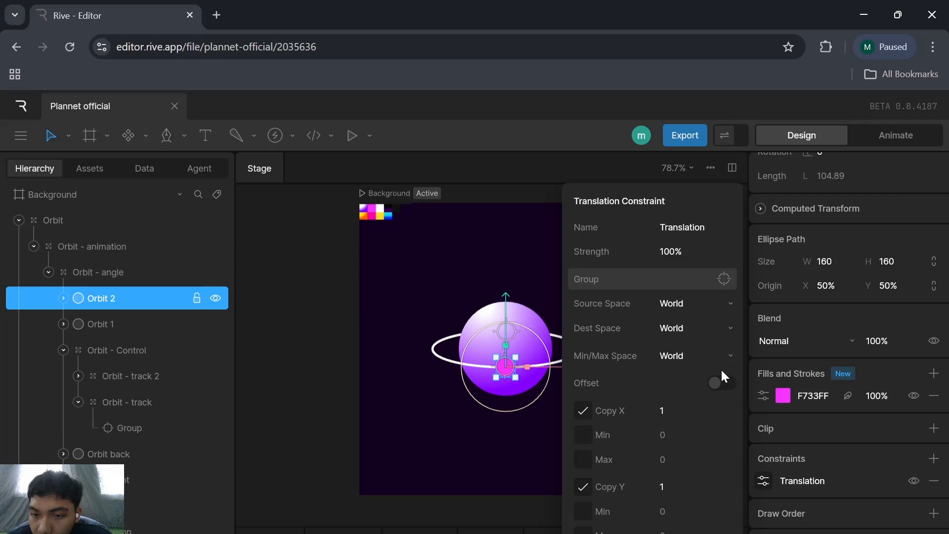
left_click(723, 283)
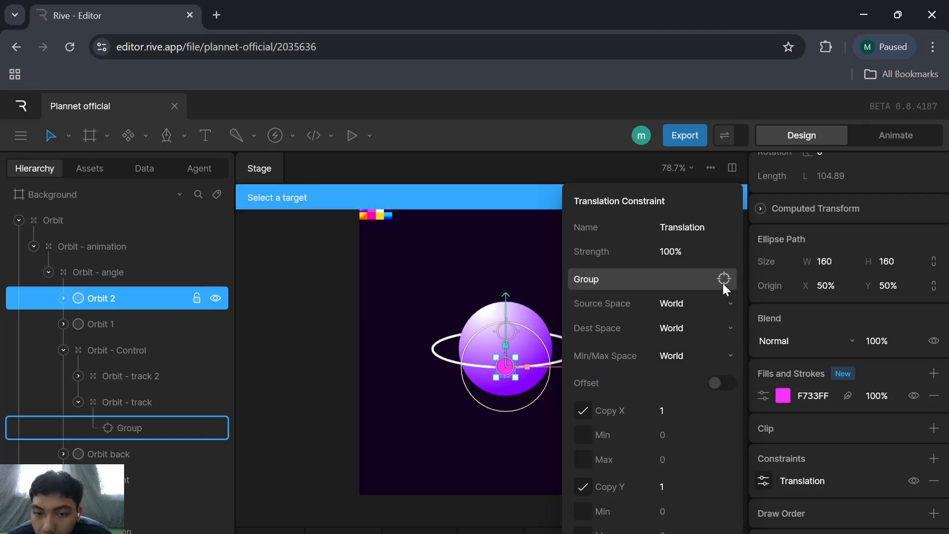
left_click(511, 330)
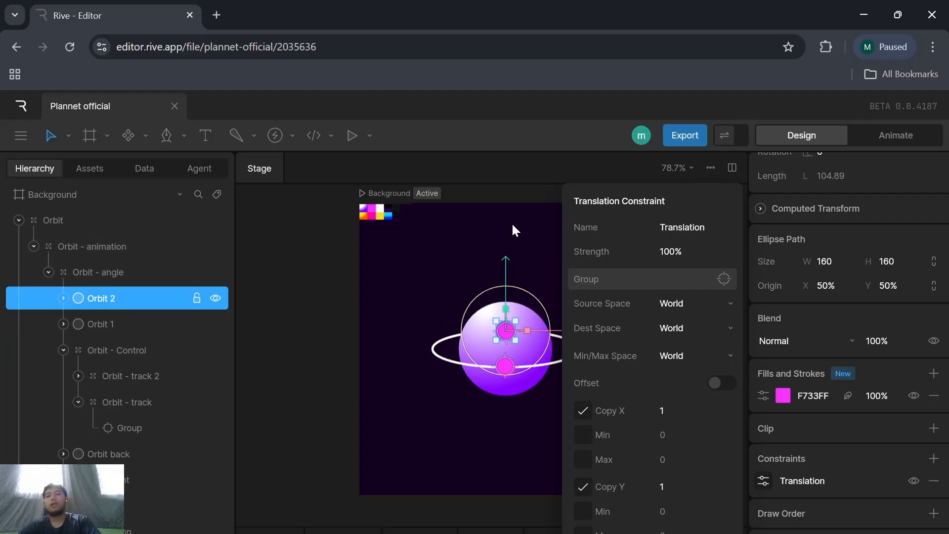
left_click(304, 335)
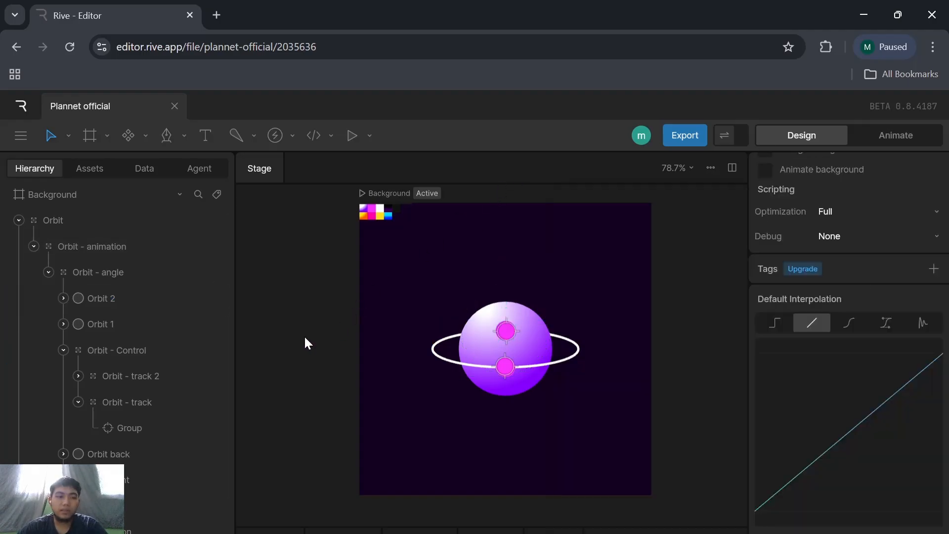
Step: Group the Orbit 1 and Orbit 2 ellipses together and name the group Orbit - design
left_click(129, 301)
left_click(129, 331, "shift")
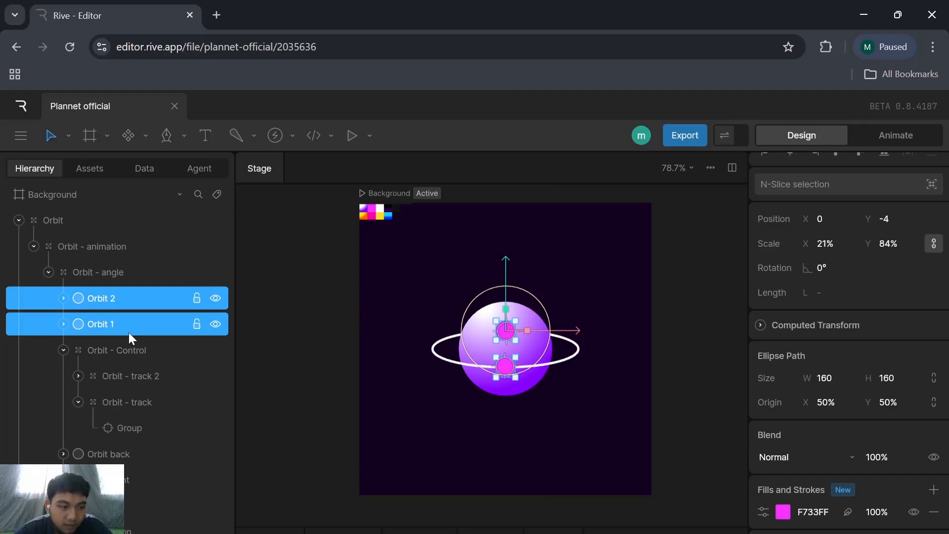
key("ctrl+g")
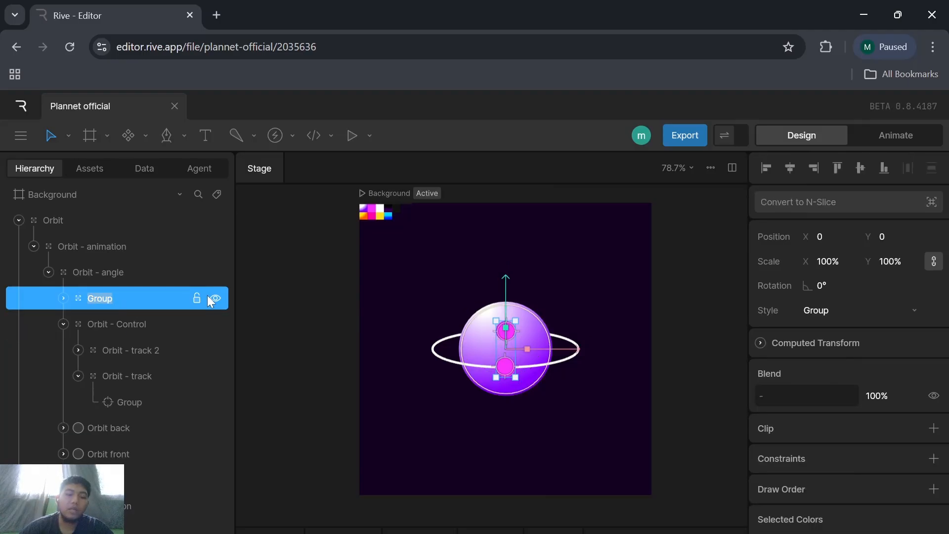
type("Or")
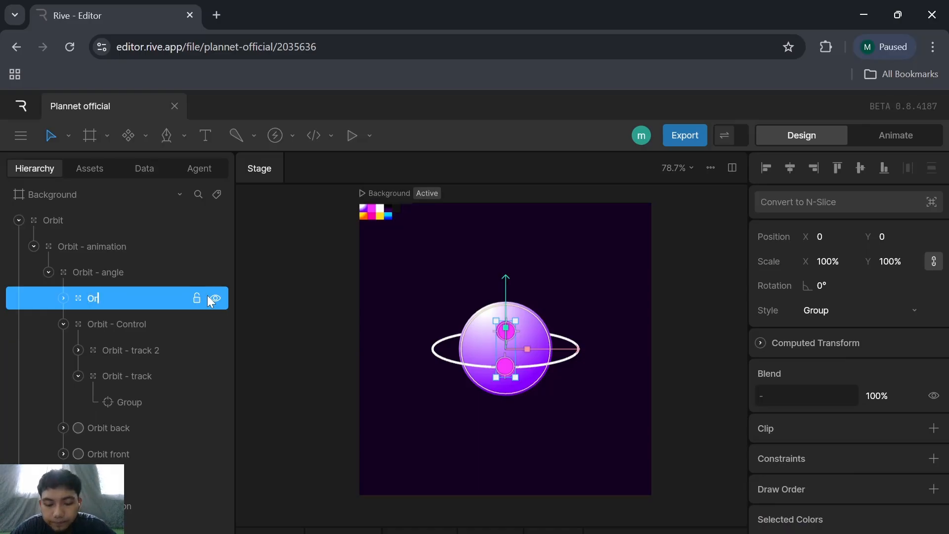
type("it")
key("BackSpace")
key("BackSpace")
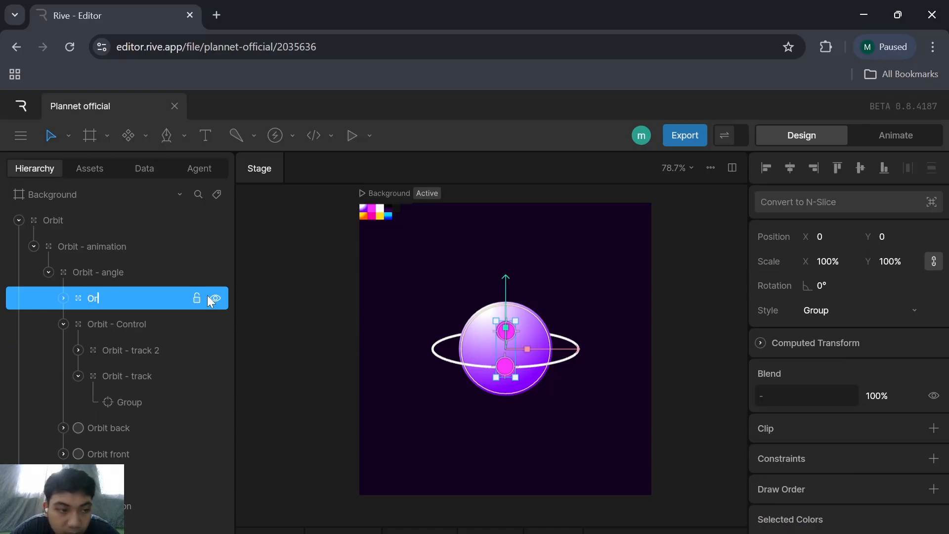
type("bit ")
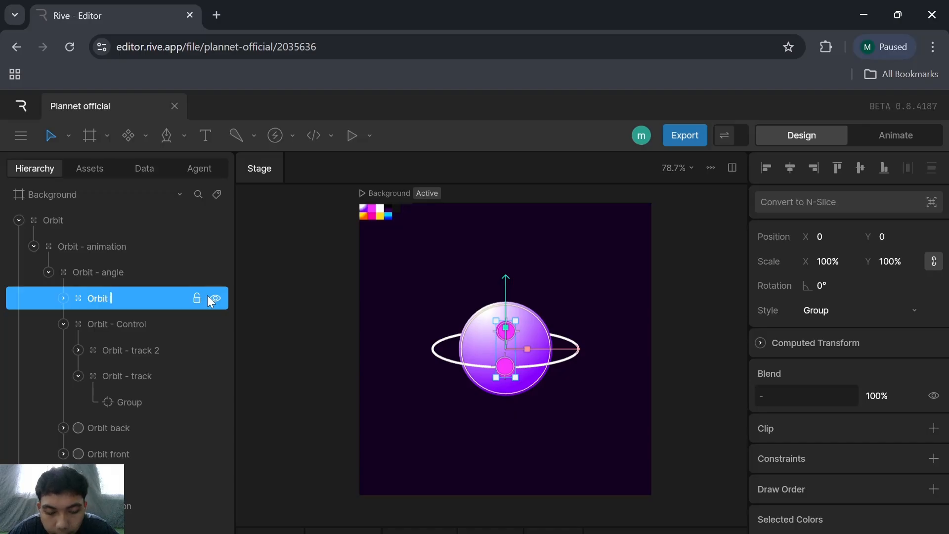
type("- d")
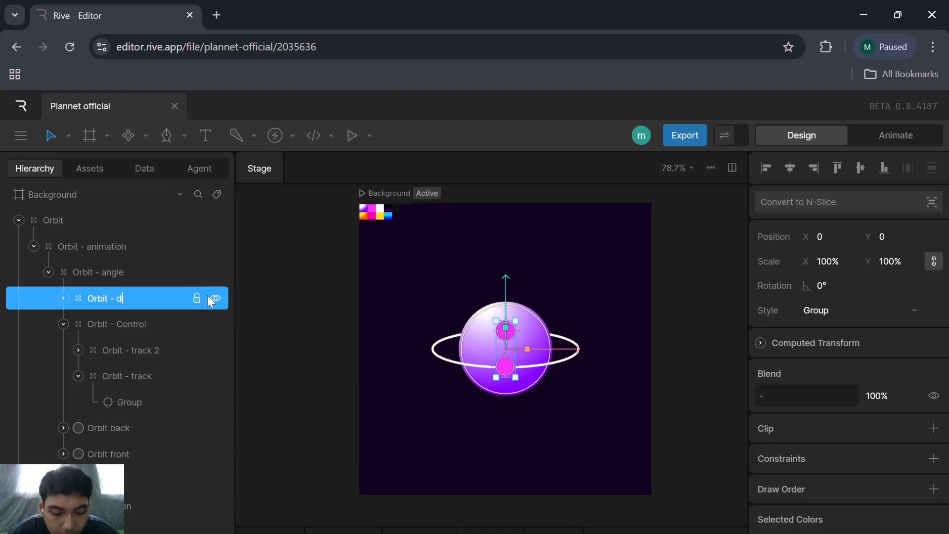
type("esign")
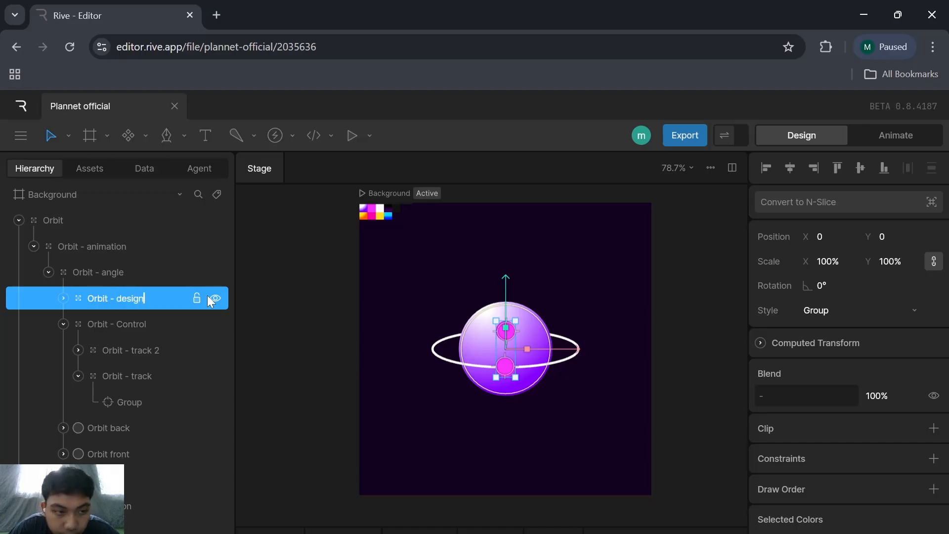
left_click(342, 351)
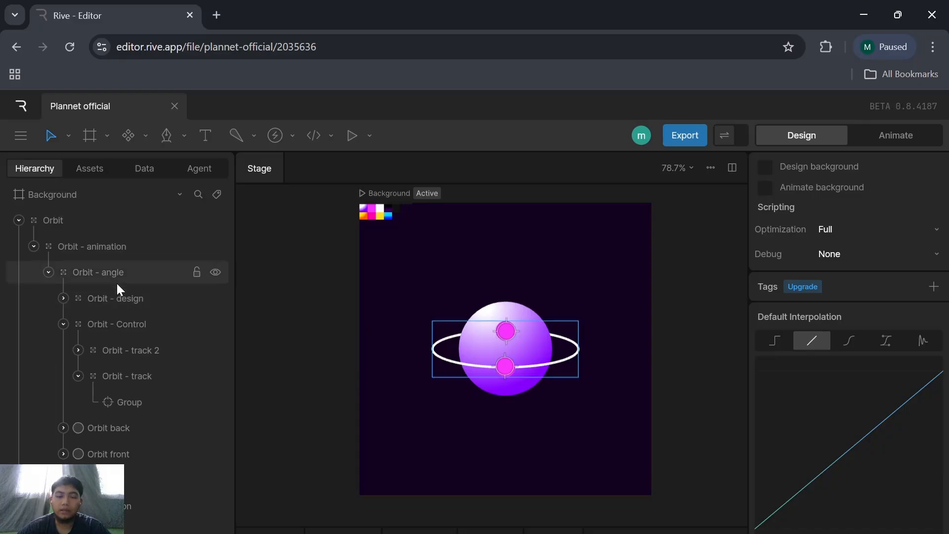
Step: Add a Translation constraint to the Orbit - design group with Planet - order as its target
left_click(164, 299)
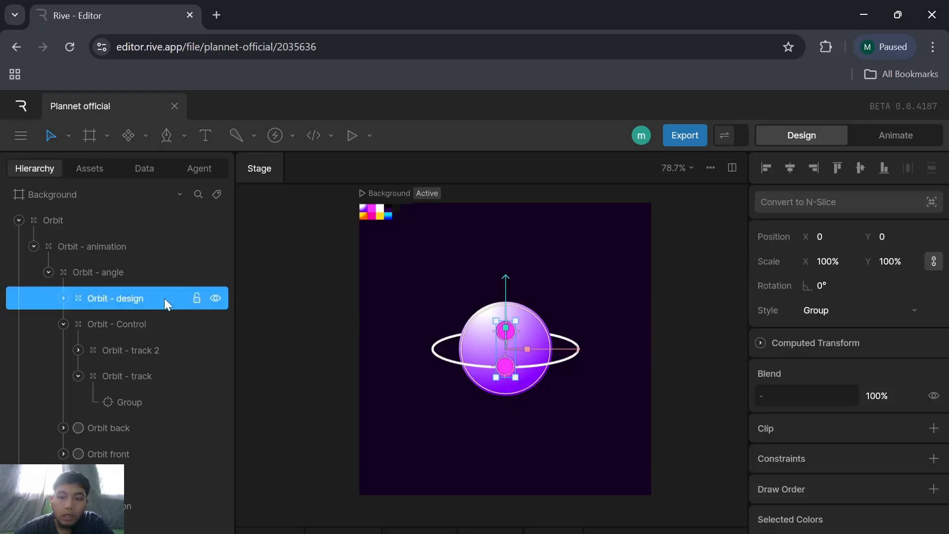
left_click(933, 458)
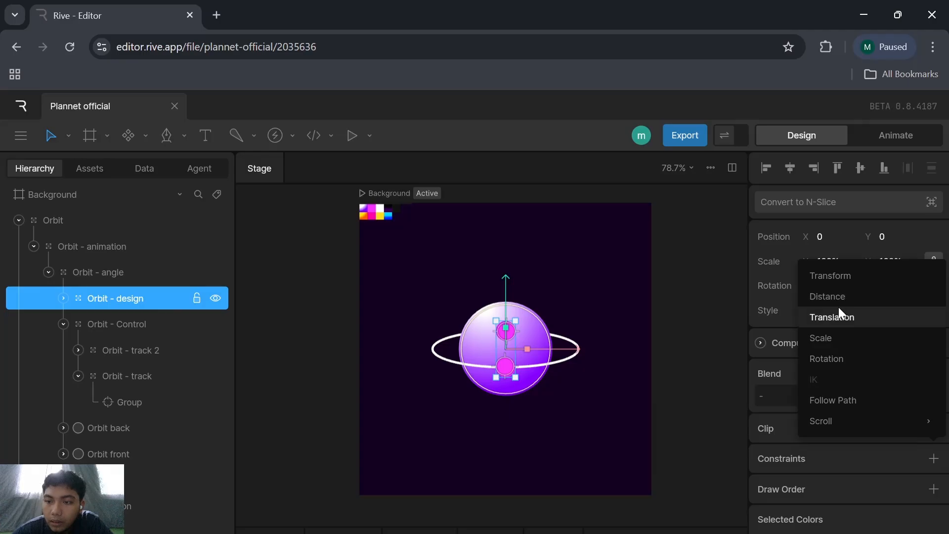
left_click(841, 321)
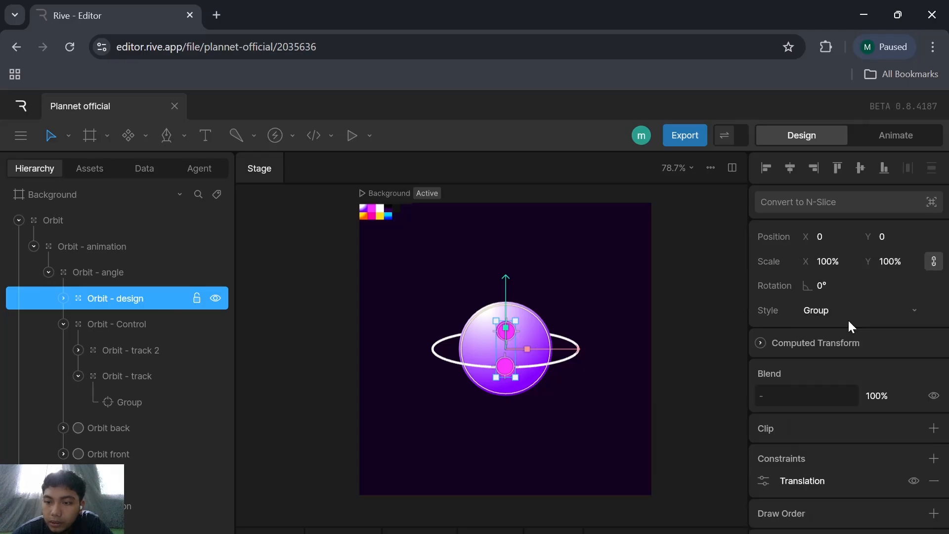
left_click(765, 480)
left_click(723, 279)
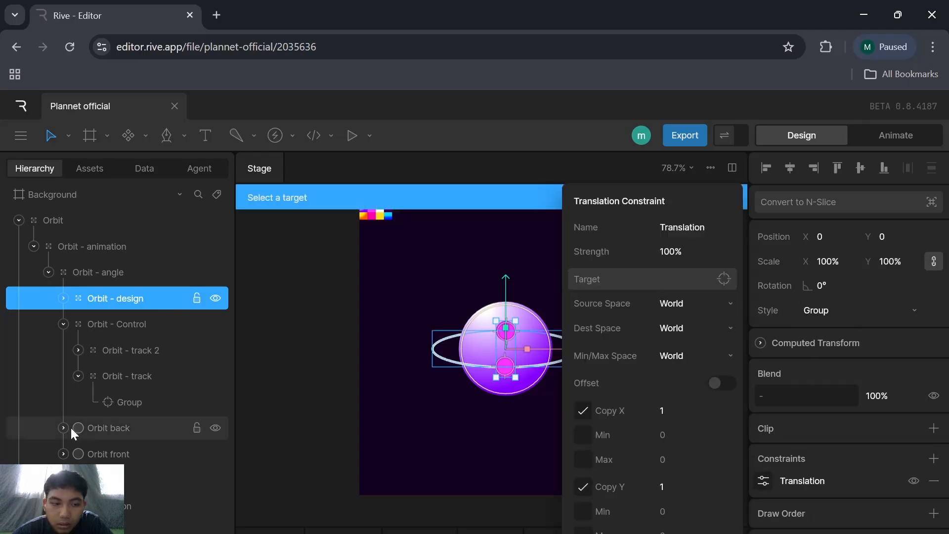
scroll(73, 433, "down", 2)
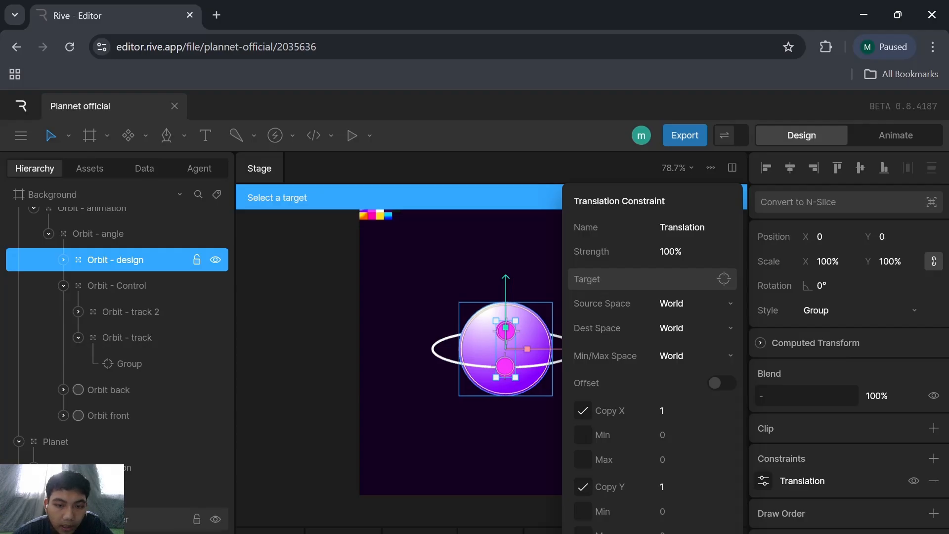
left_click(89, 519)
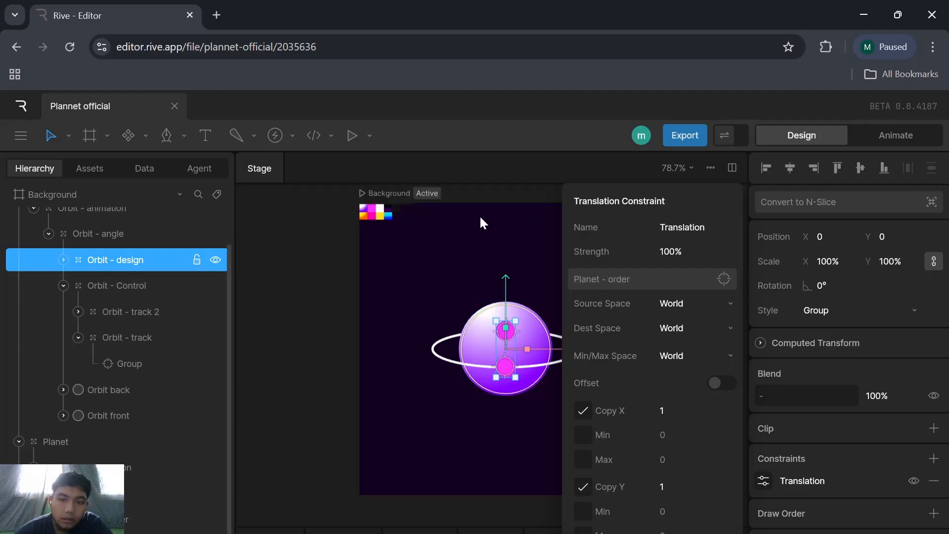
left_click(319, 391)
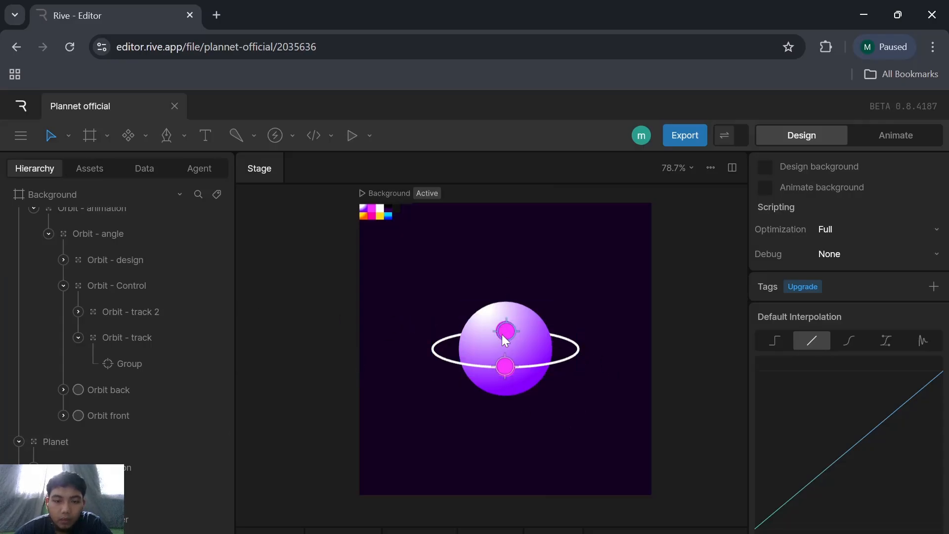
Step: Test the orbiting bodies by rotating the Orbit - Control group, and undo the rotation
scroll(99, 272, "up", 2)
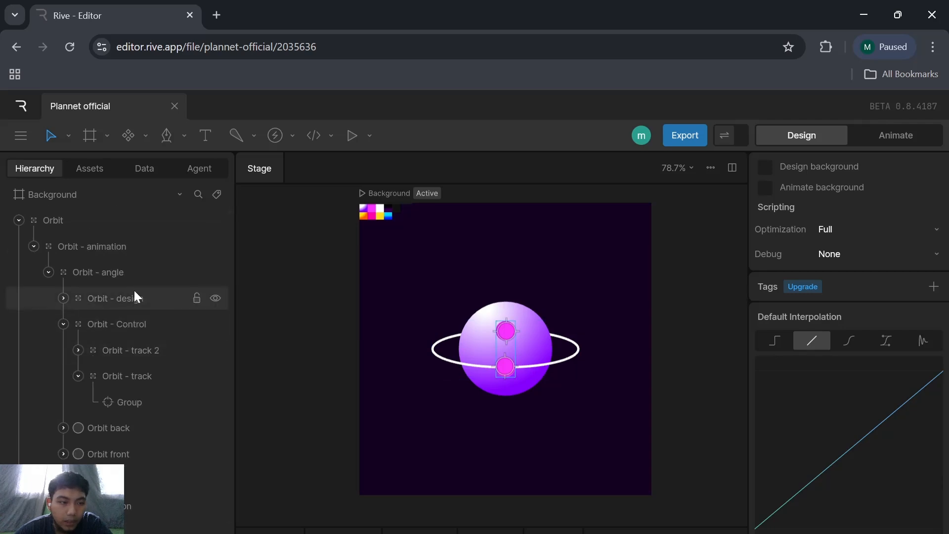
left_click(149, 319)
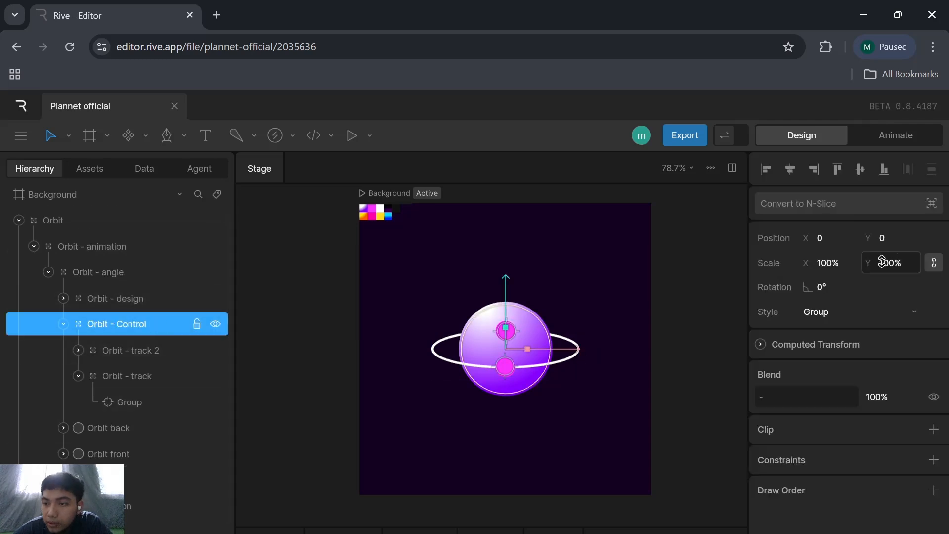
left_click_drag(811, 287, 781, 321)
key("ctrl+z")
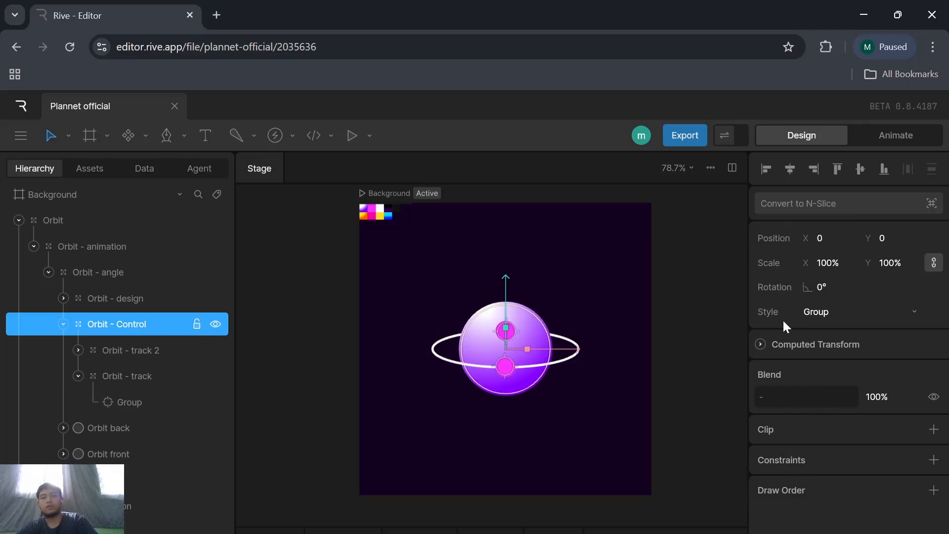
left_click(692, 318)
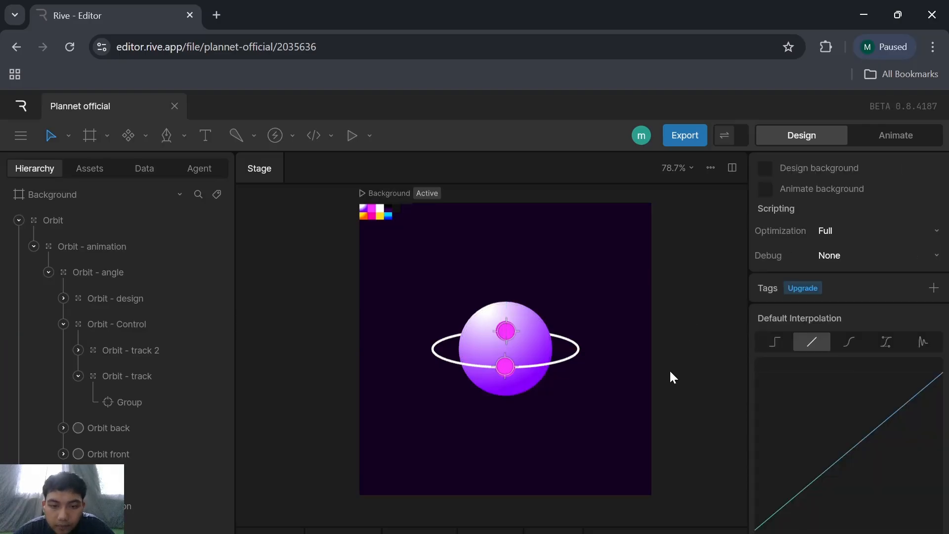
Step: Switch the Background artboard to animation mode and open Timeline 1 for editing
scroll(669, 369, "up", 3)
scroll(669, 370, "down", 2)
left_click_drag(668, 373, 640, 379)
scroll(659, 434, "down", 1)
scroll(659, 436, "down", 1)
scroll(641, 374, "down", 1)
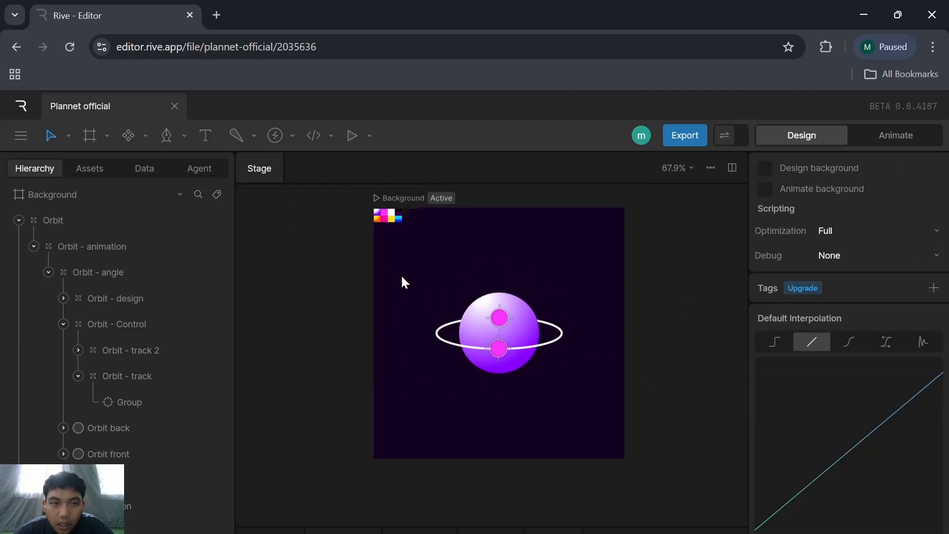
left_click(354, 132)
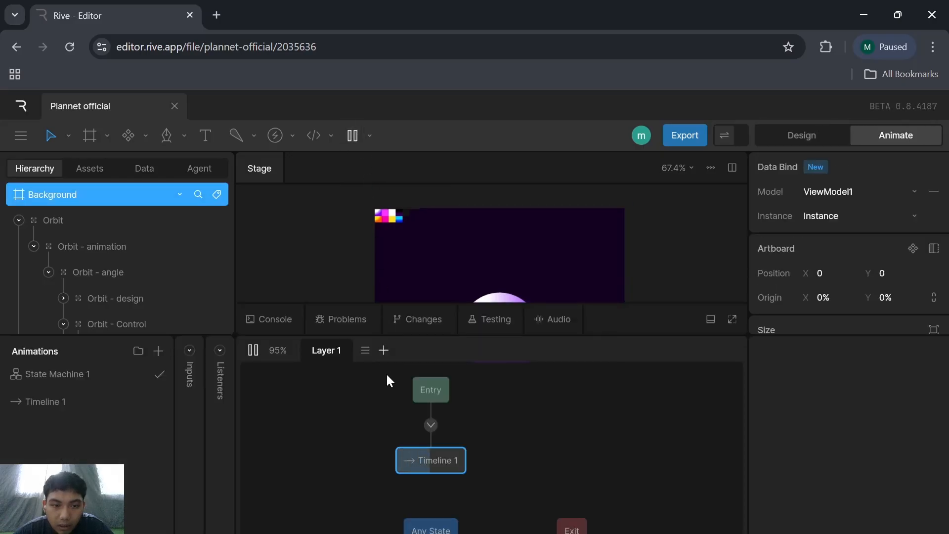
left_click(41, 405)
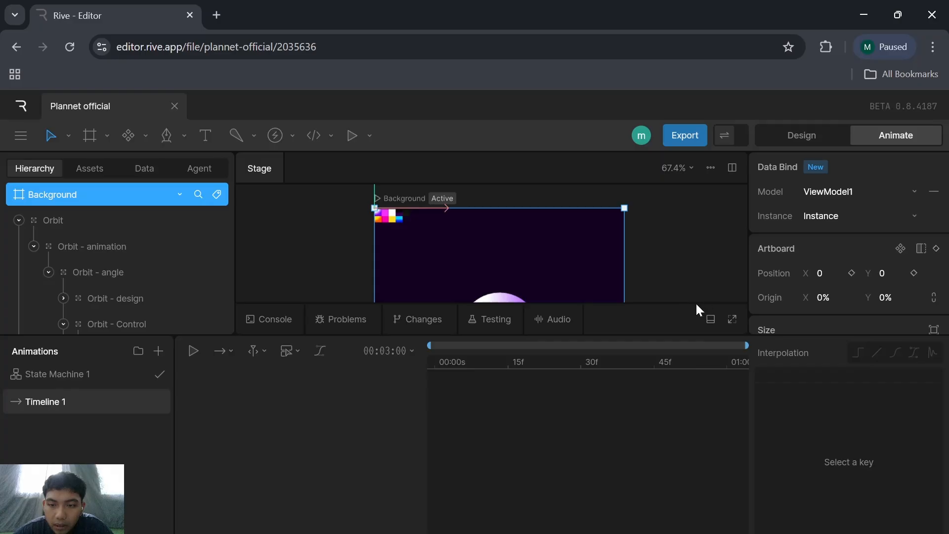
Step: Select the Orbit - Control group inside Orbit - angle
scroll(608, 271, "down", 4)
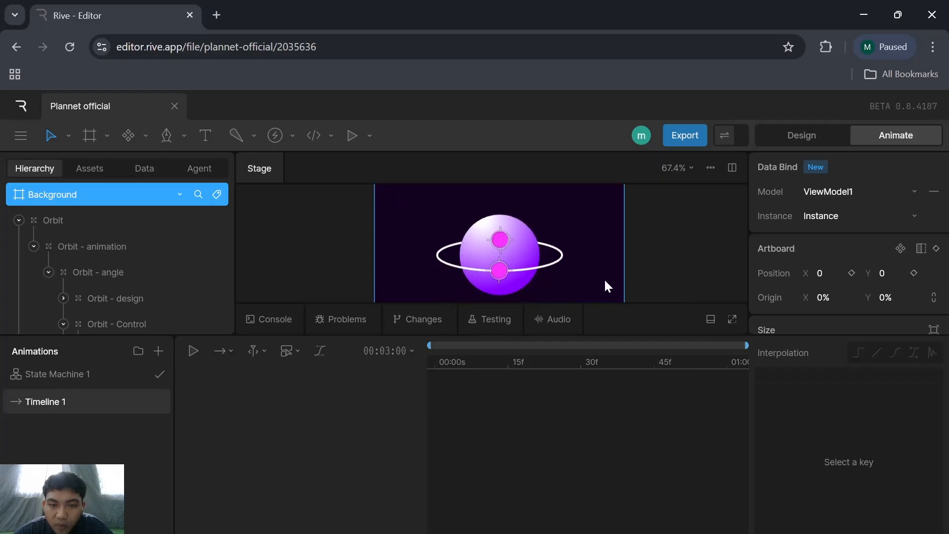
scroll(613, 285, "up", 3)
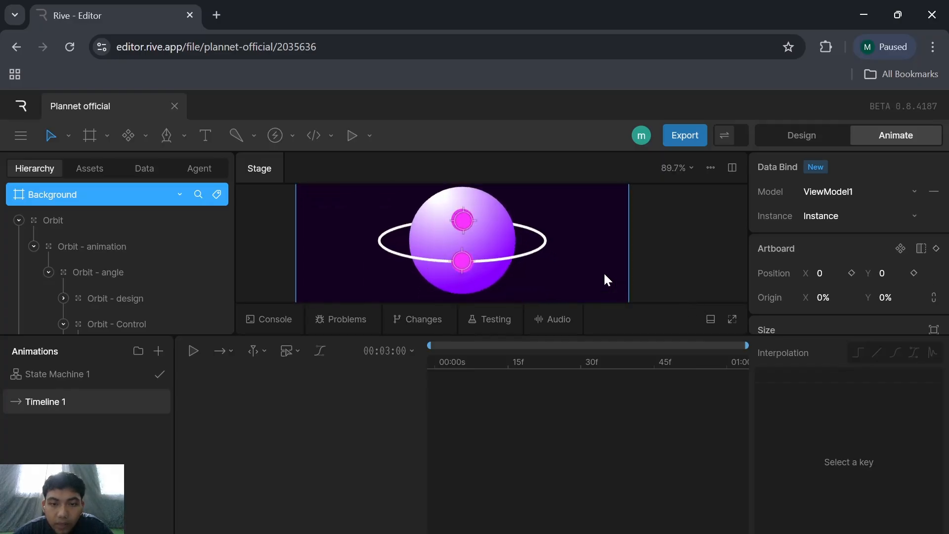
left_click_drag(607, 272, 627, 274)
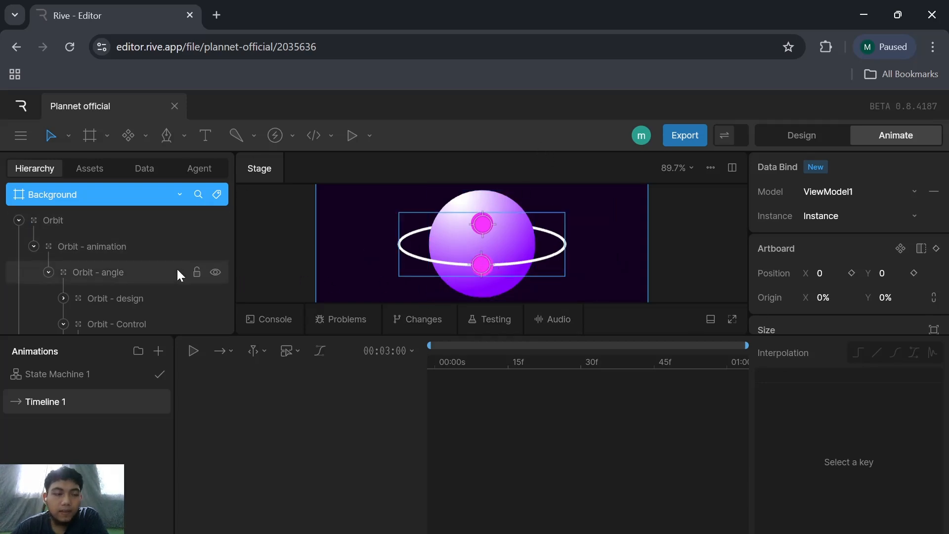
scroll(132, 267, "down", 1)
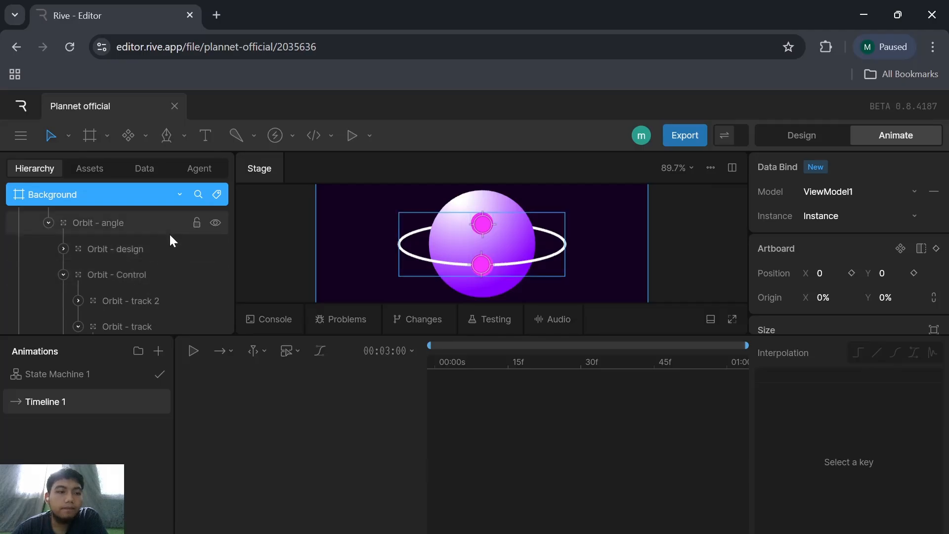
left_click(155, 279)
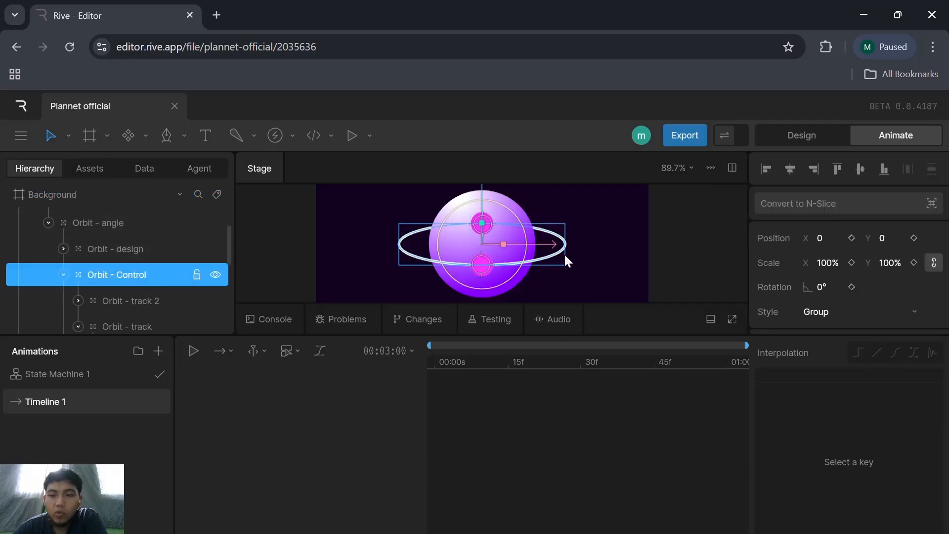
Step: Set Timeline 1's duration to 00:03:00 and make its playback loop
left_click(382, 354)
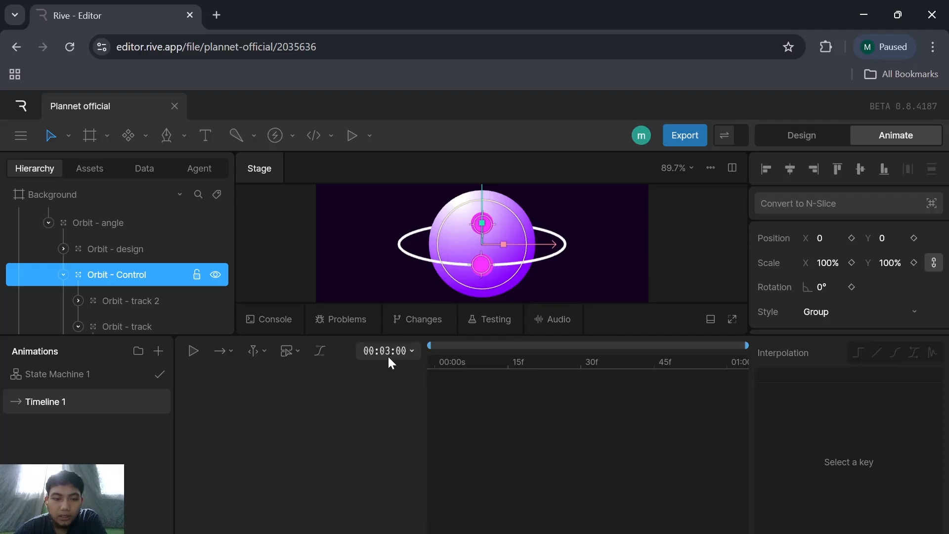
left_click(412, 352)
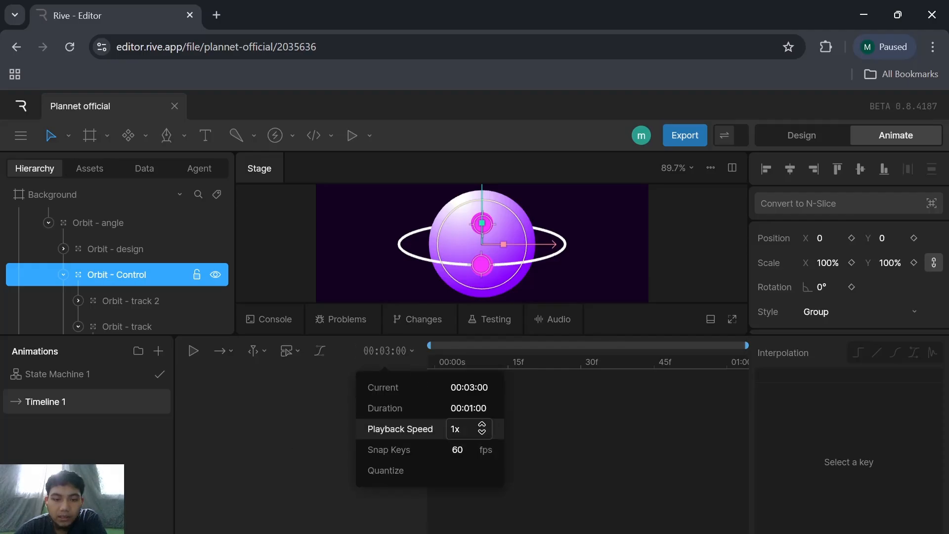
left_click(471, 411)
left_click(471, 411)
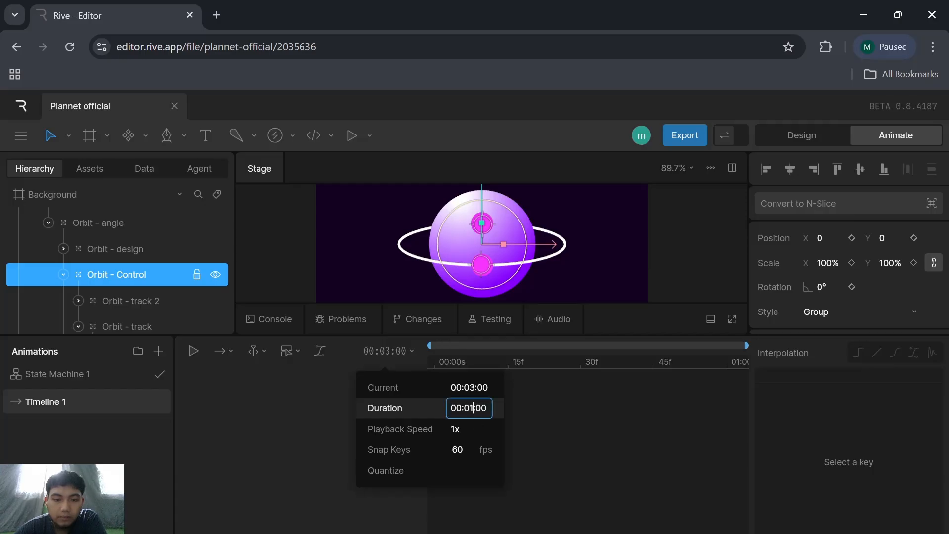
key("BackSpace")
type("3")
key("Return")
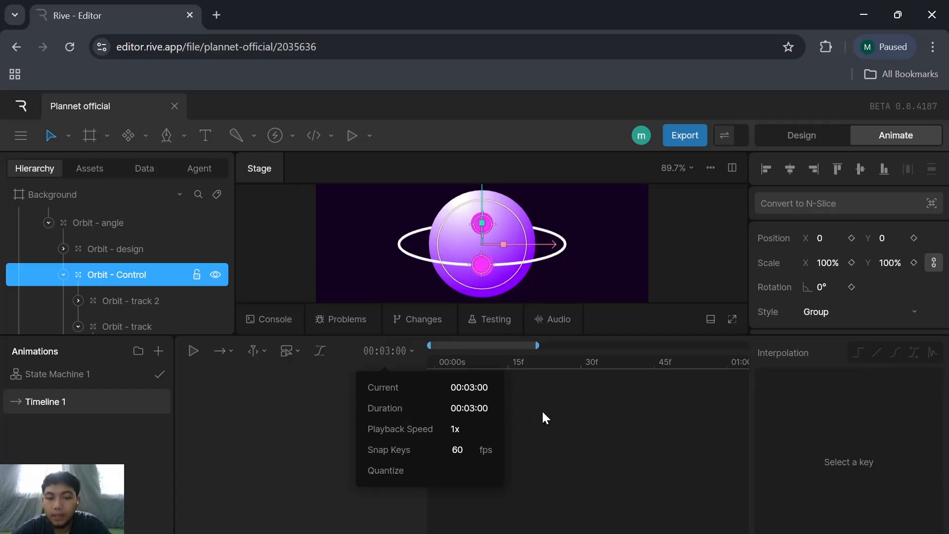
left_click(543, 414)
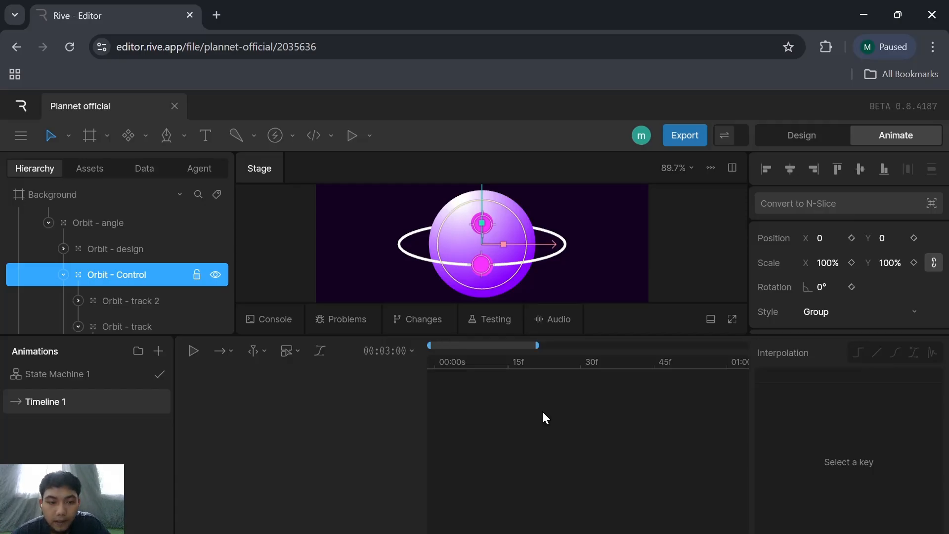
left_click(231, 350)
left_click(251, 410)
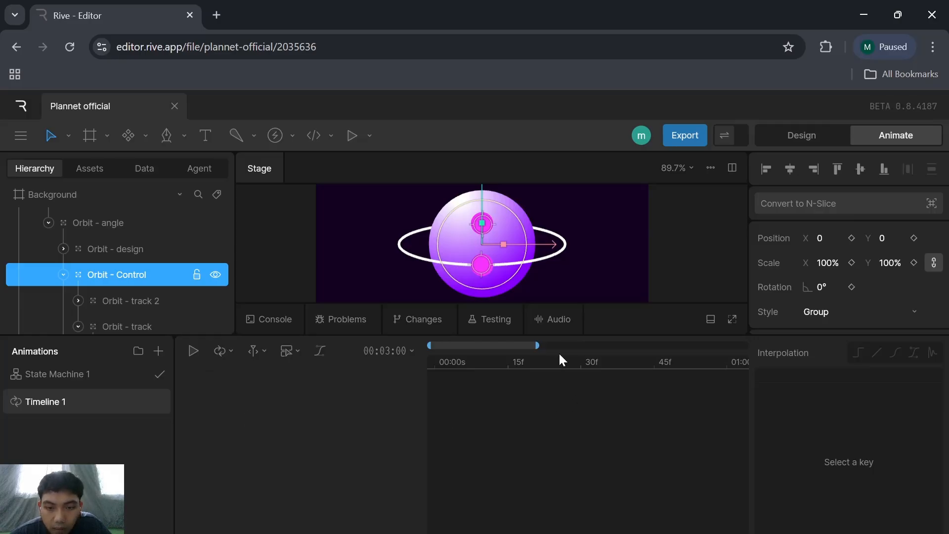
Step: Keyframe the Orbit - Control group's rotation at 0° at 00:00:00 and at 360° at 00:03:00
left_click_drag(538, 344, 882, 373)
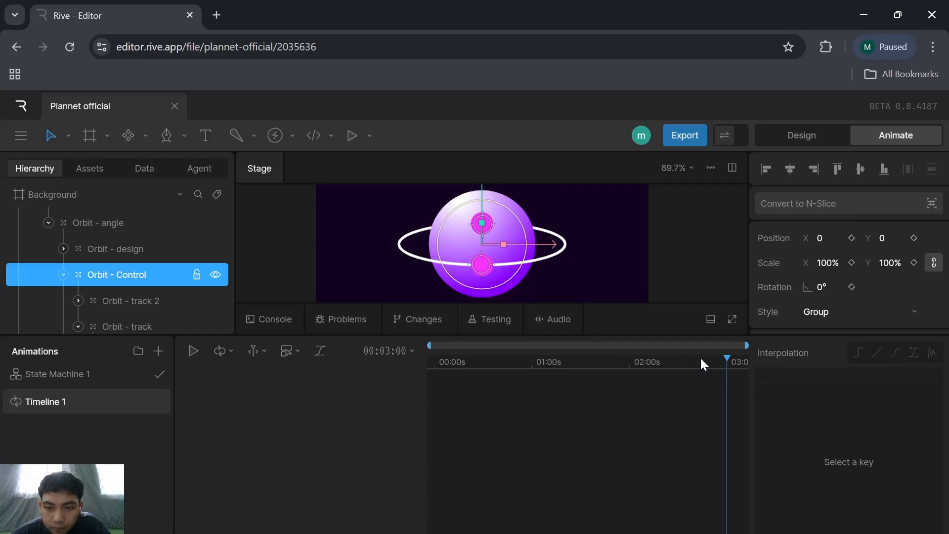
left_click_drag(439, 359, 379, 342)
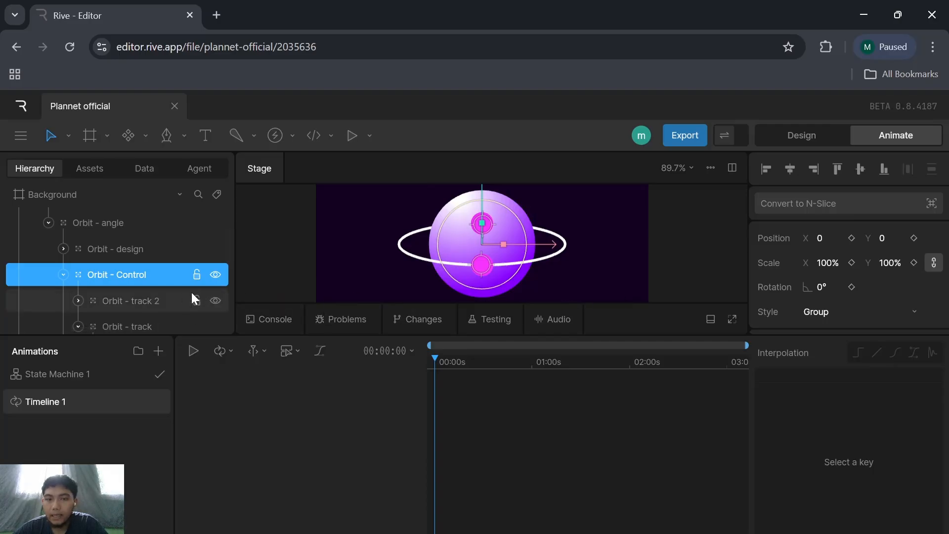
left_click(850, 286)
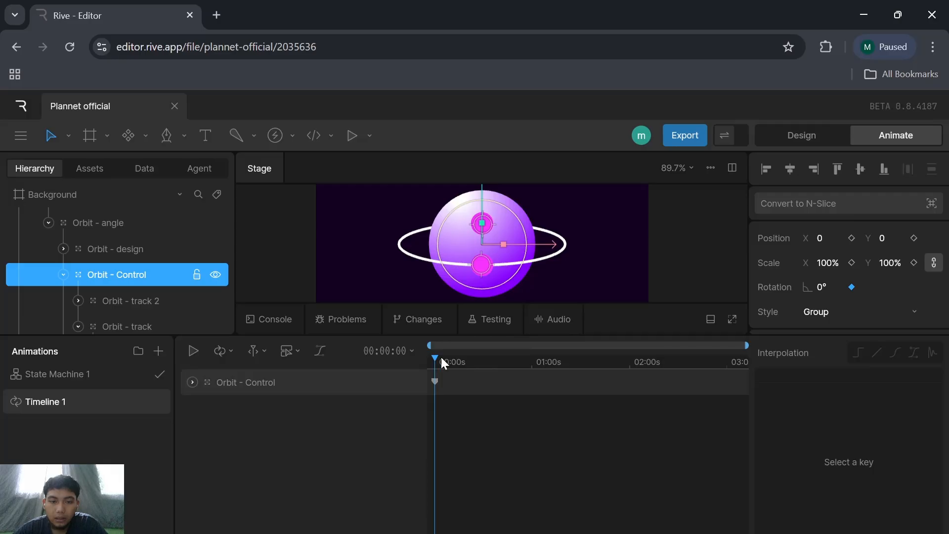
left_click_drag(440, 355, 912, 379)
left_click(823, 287)
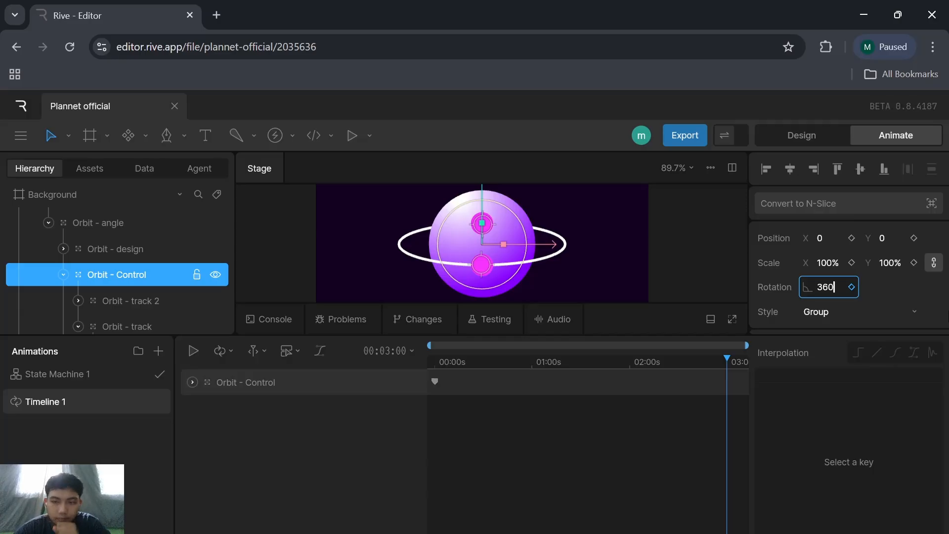
key("Return")
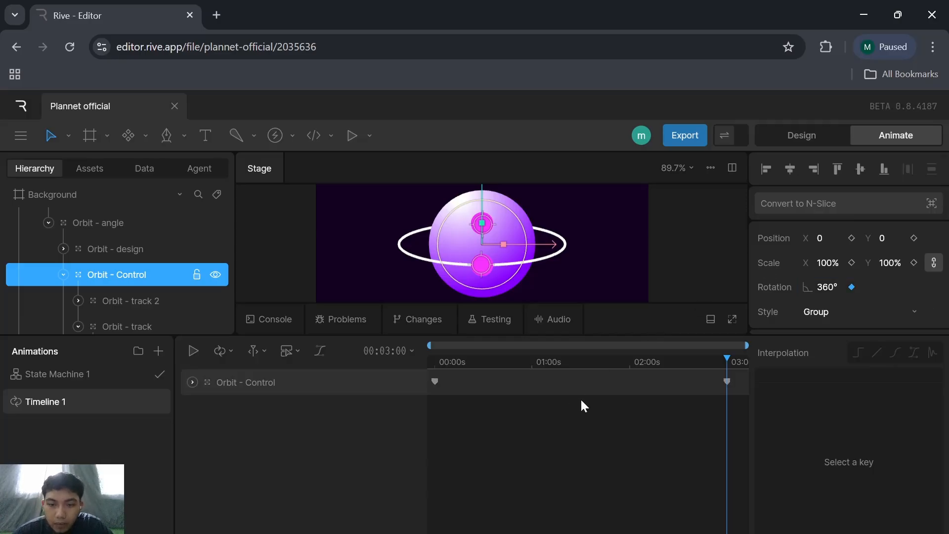
Step: Preview the orbit animation on an expanded stage, and stop playback after restoring the editor layout
left_click(200, 358)
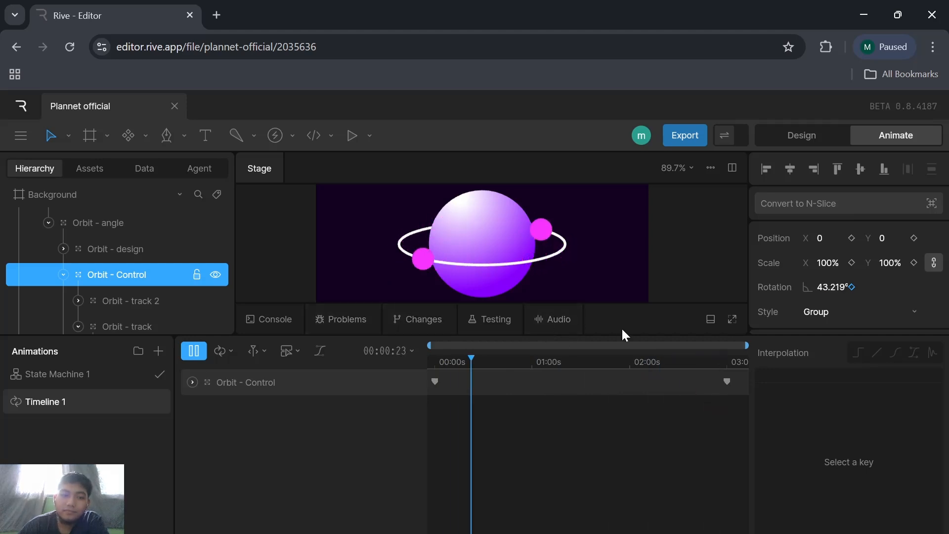
left_click_drag(623, 330, 620, 406)
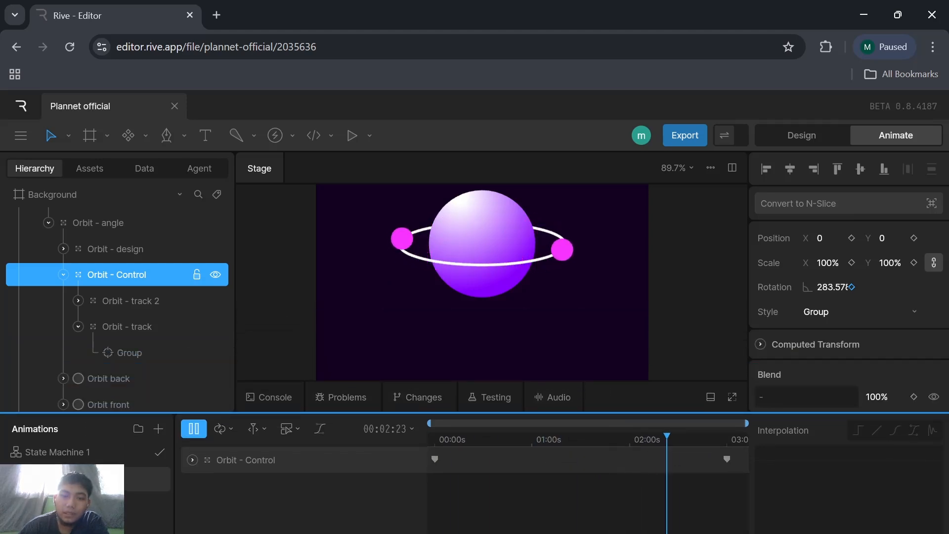
left_click(353, 141)
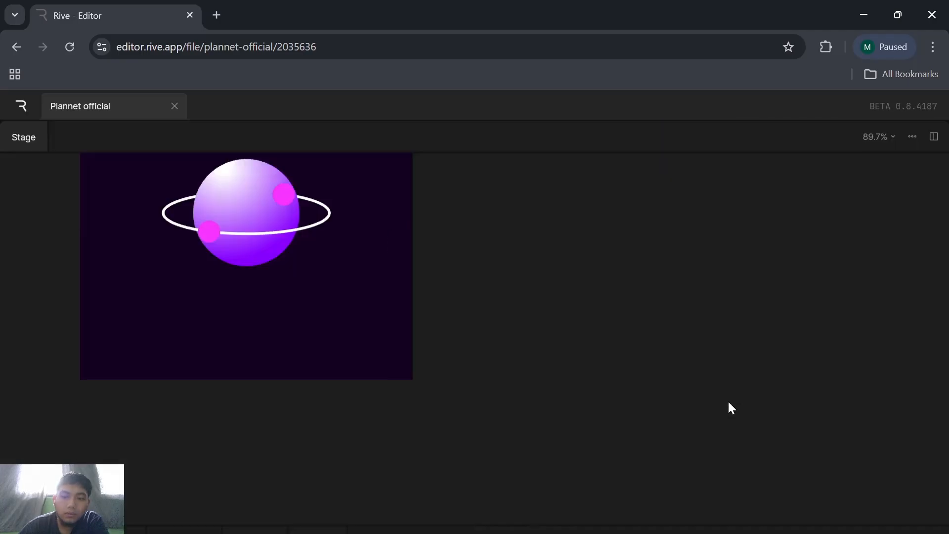
left_click(731, 398)
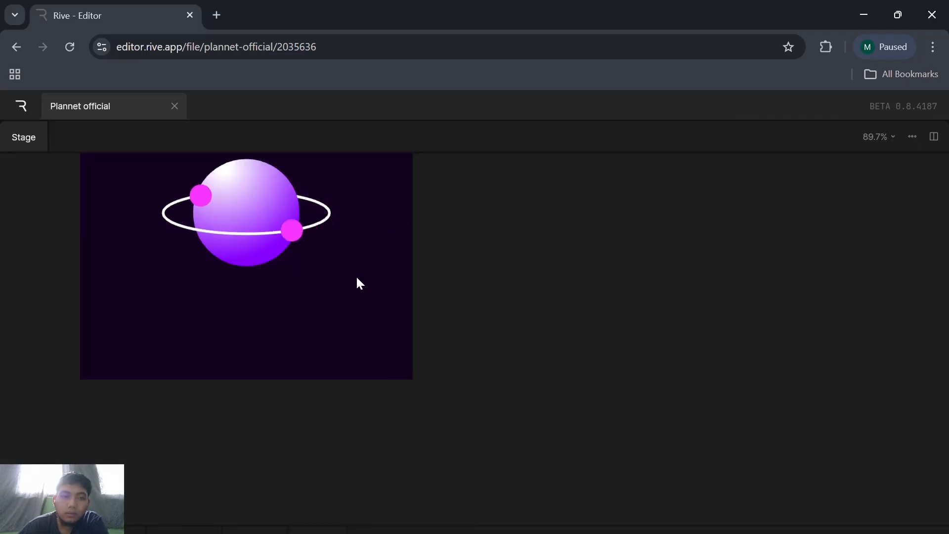
left_click_drag(315, 314, 539, 420)
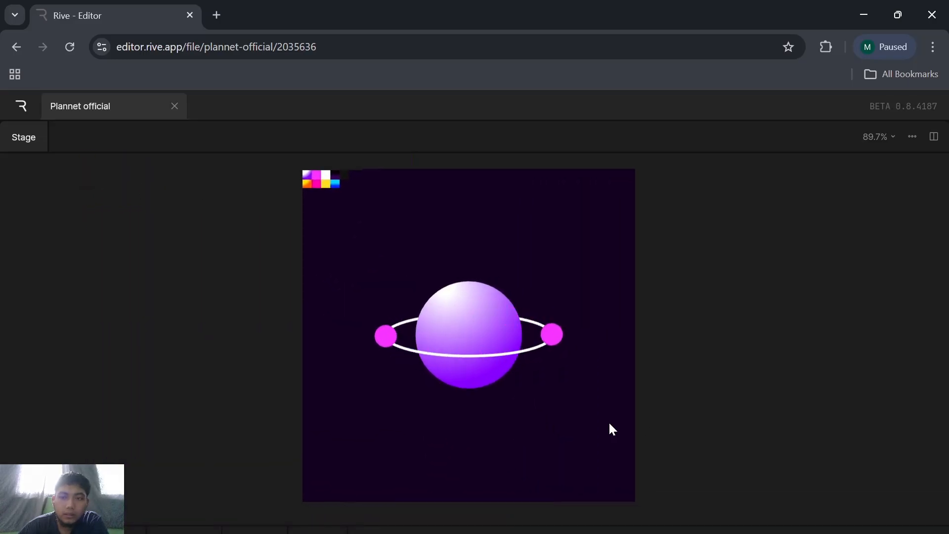
left_click(934, 533)
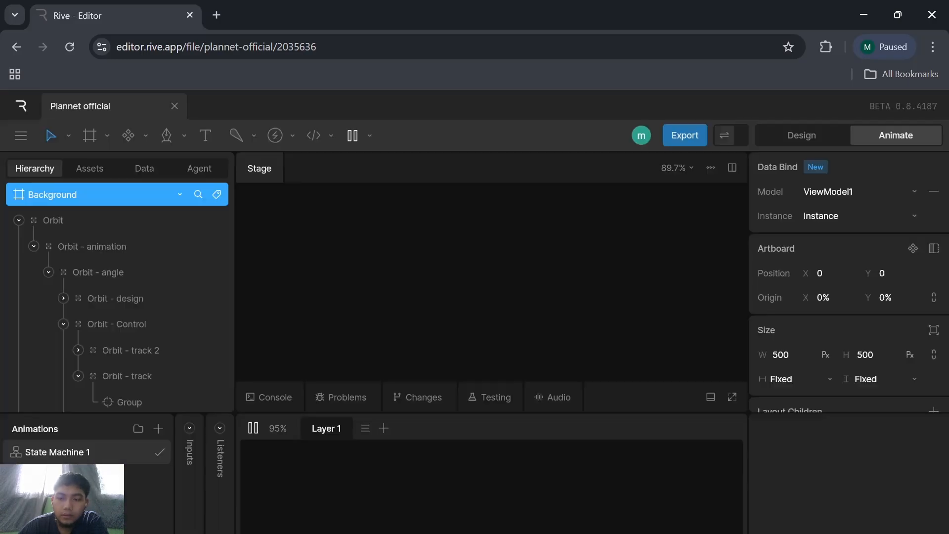
left_click_drag(603, 322, 409, 263)
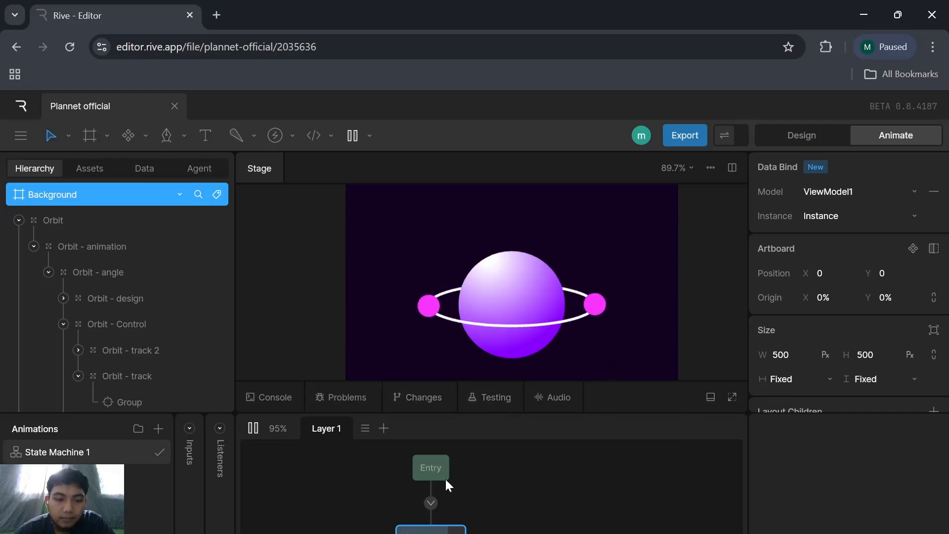
left_click(253, 428)
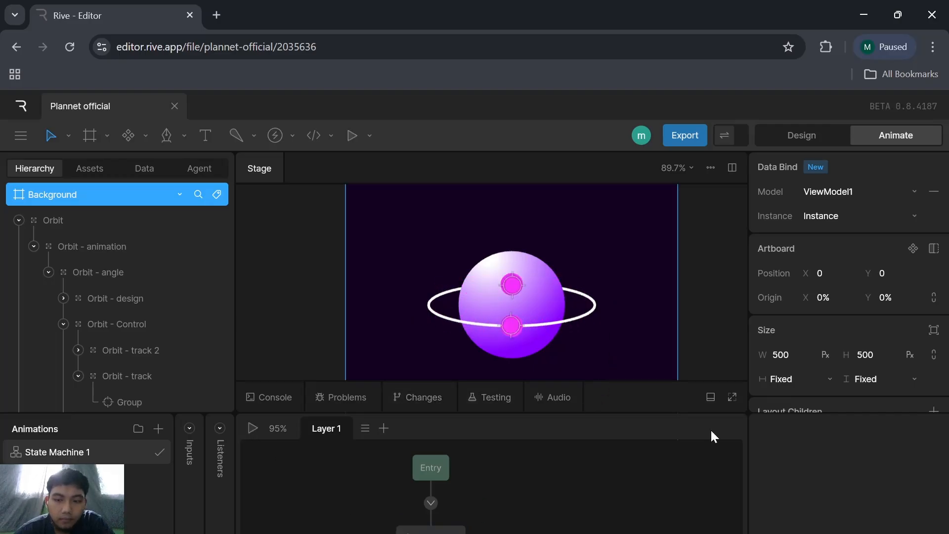
left_click(504, 327)
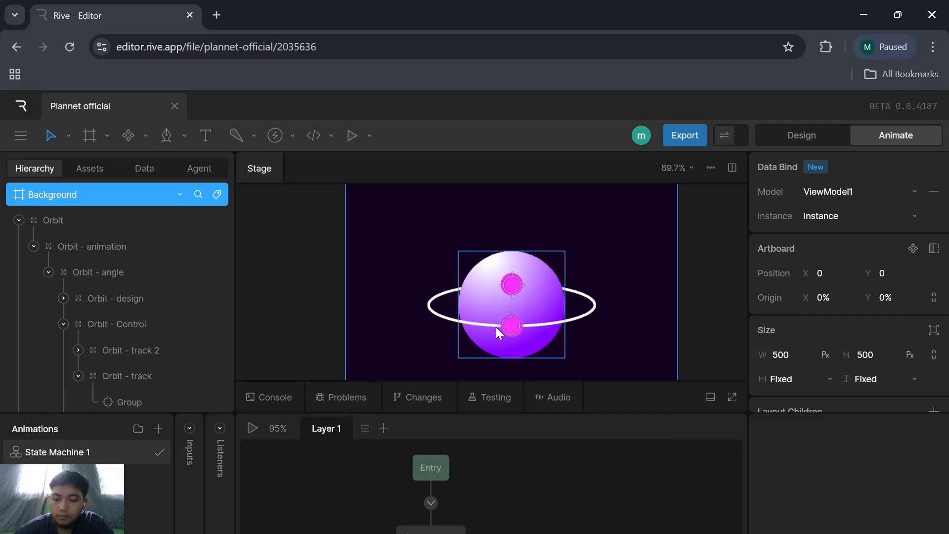